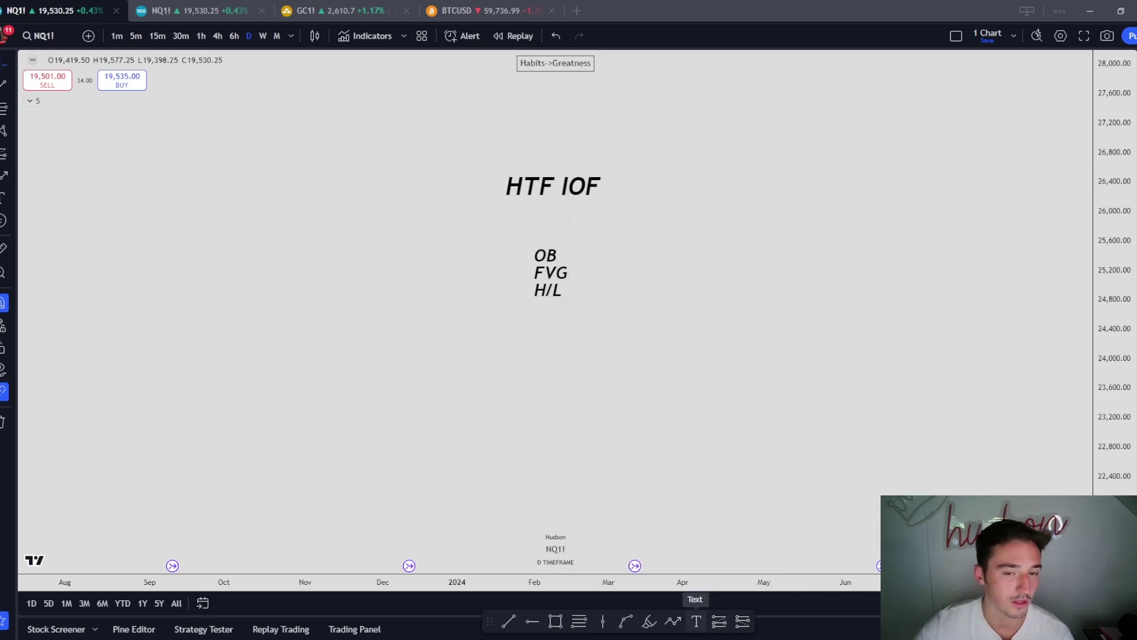
Add a text note reading "W, D, 4H" beside the "HTF IOF" heading and align it level with the heading.
{"action": "left_click", "coordinate": [697, 620]}
{"action": "left_click", "coordinate": [686, 179]}
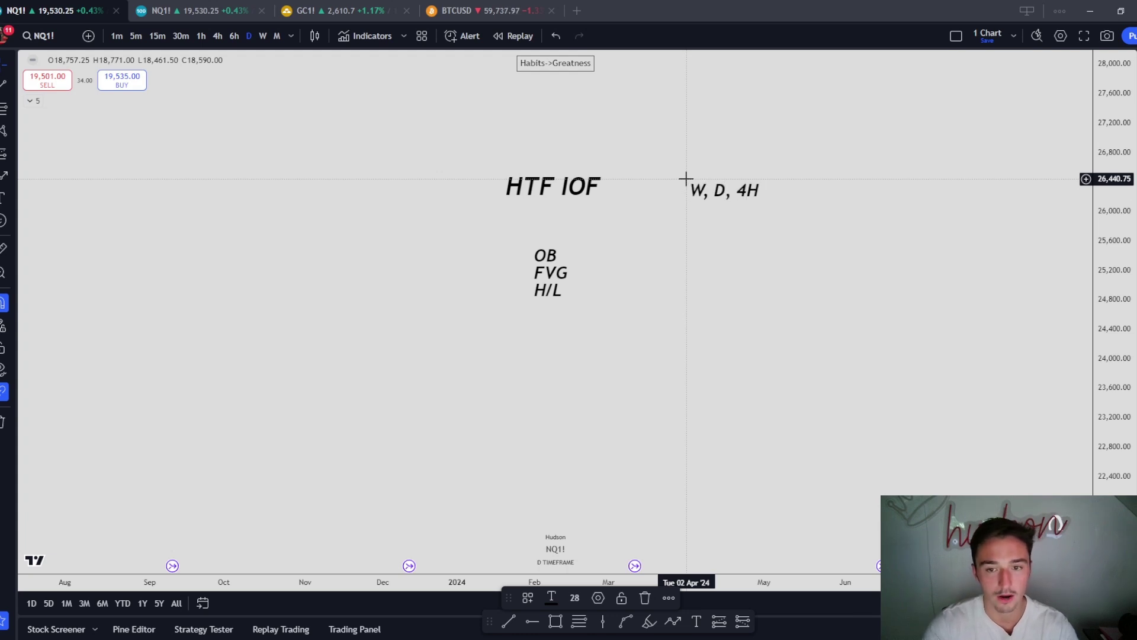
{"action": "left_click_drag", "start_coordinate": [734, 190], "coordinate": [717, 187]}
{"action": "left_click", "coordinate": [741, 270]}
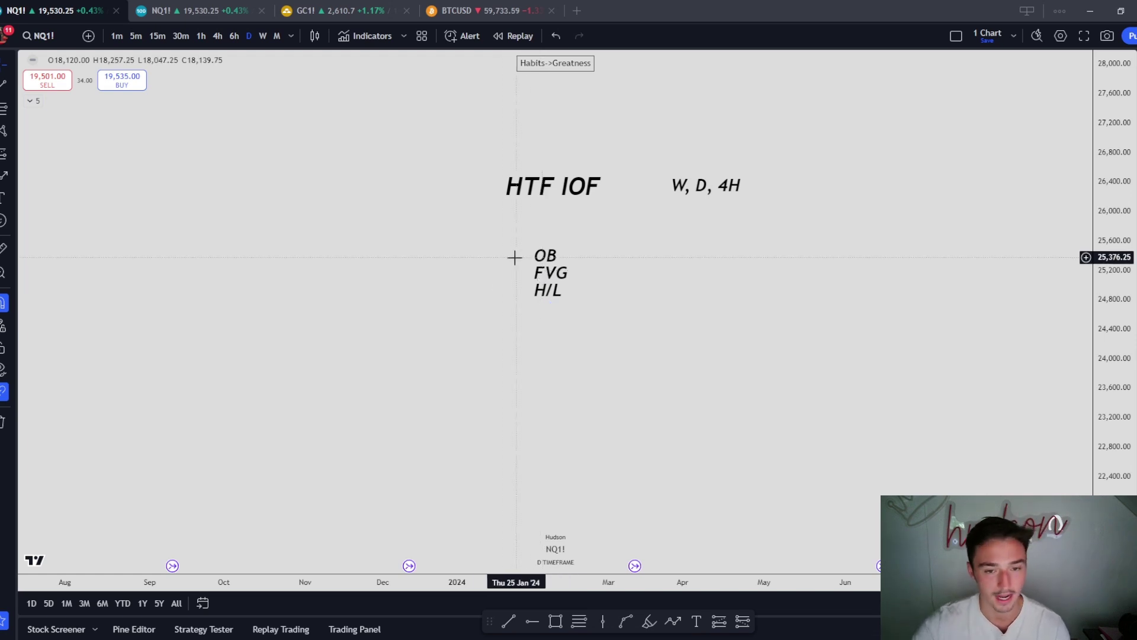
Delete all the text notes from the chart and reset the chart view.
{"action": "mouse_move", "coordinate": [472, 312]}
{"action": "left_mouse_down"}
{"action": "mouse_move", "coordinate": [652, 203]}
{"action": "mouse_move", "coordinate": [789, 160]}
{"action": "left_mouse_up"}
{"action": "right_click", "coordinate": [617, 177]}
{"action": "left_click", "coordinate": [634, 191]}
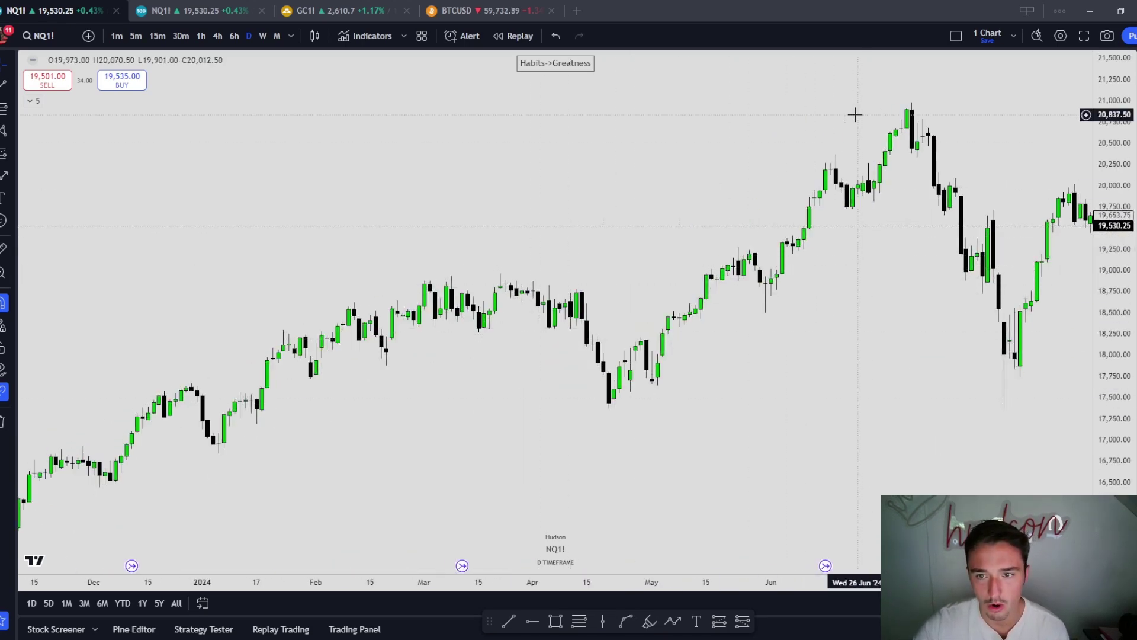
Examine the daily NQ1! price swings from late 2023 to September 2024, focusing on the April 2024 low.
{"action": "left_click_drag", "start_coordinate": [1015, 372], "coordinate": [713, 370]}
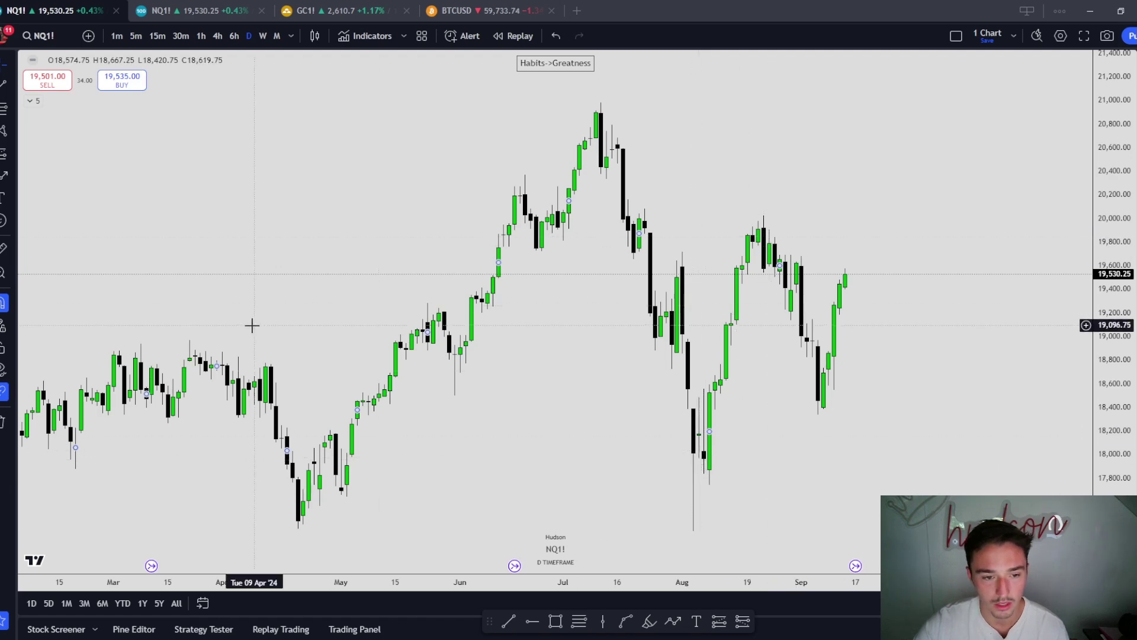
{"action": "left_click_drag", "start_coordinate": [246, 322], "coordinate": [506, 333]}
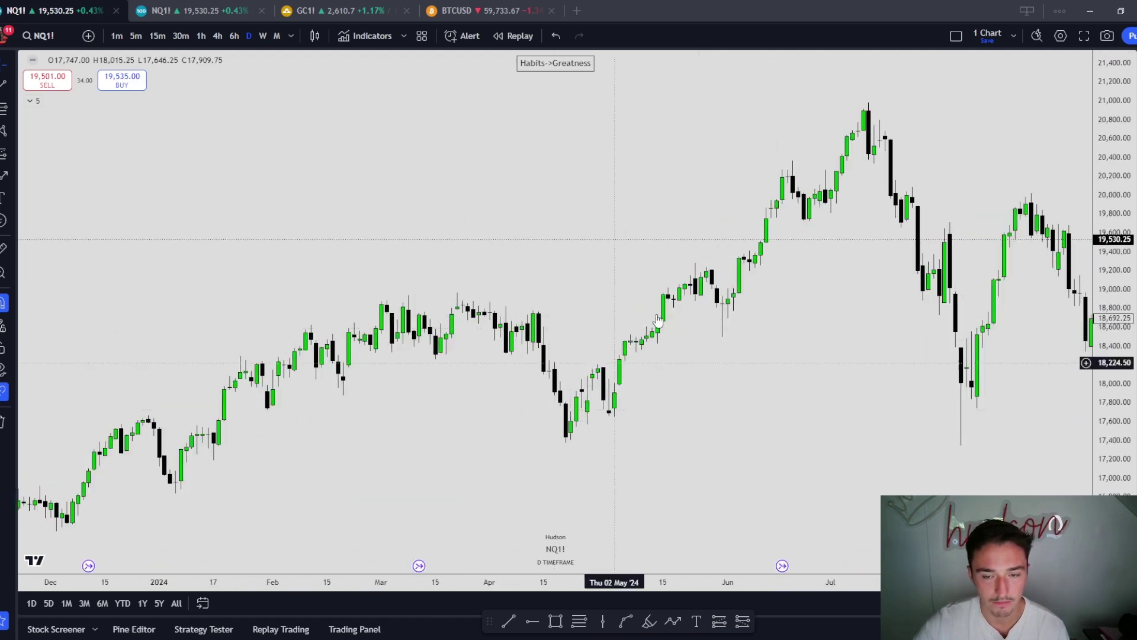
{"action": "left_click_drag", "start_coordinate": [630, 373], "coordinate": [653, 367]}
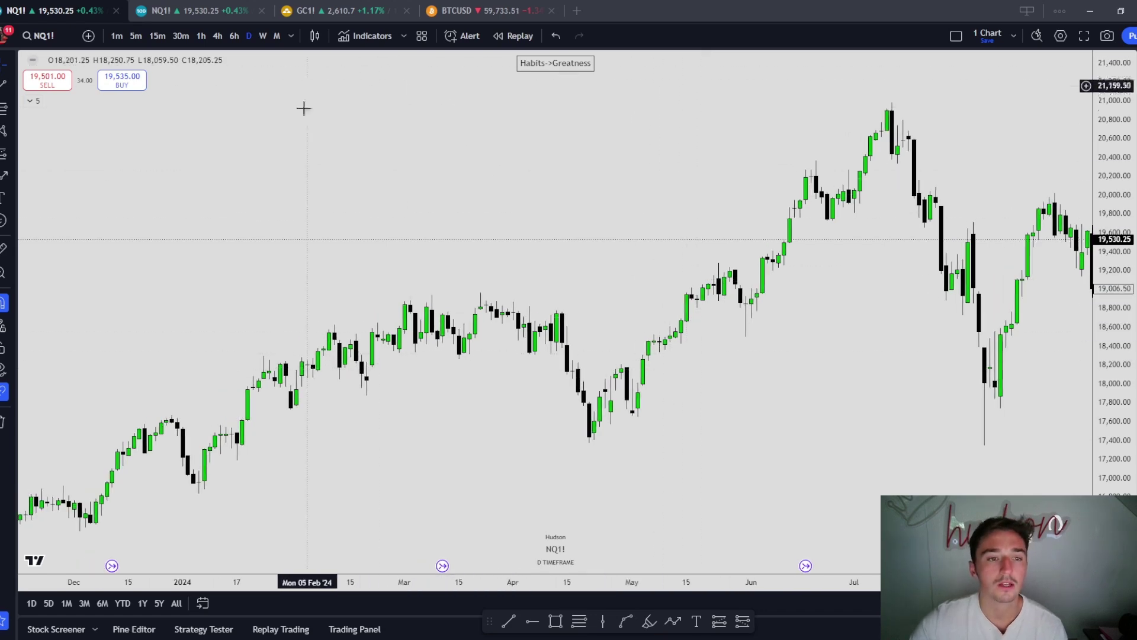
{"action": "left_click_drag", "start_coordinate": [481, 329], "coordinate": [655, 327]}
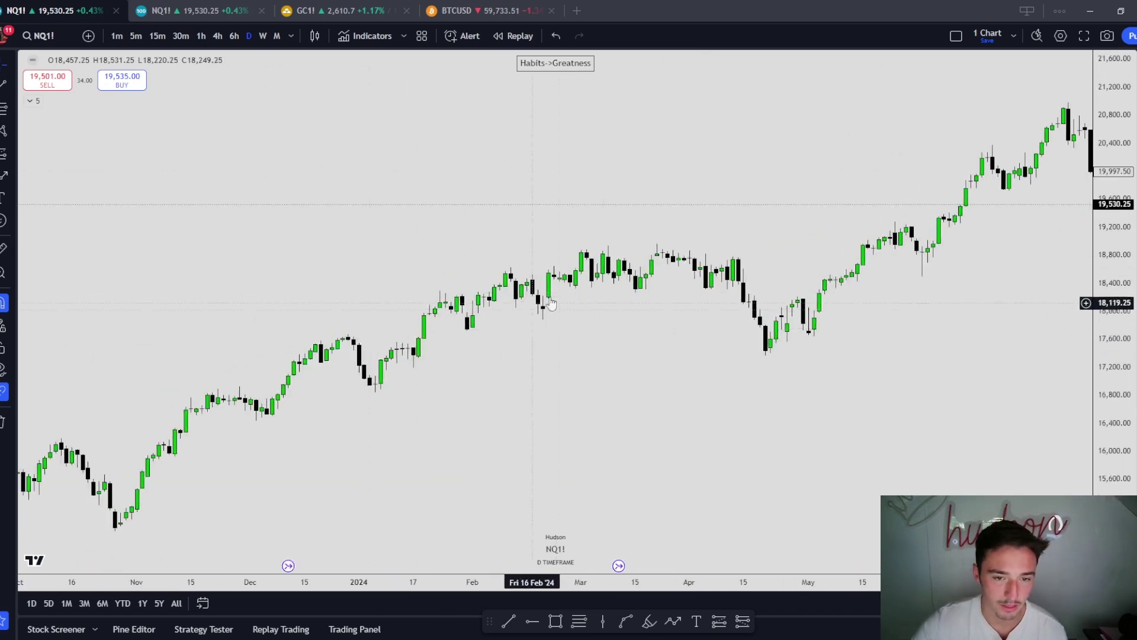
{"action": "left_click_drag", "start_coordinate": [1108, 428], "coordinate": [1107, 379]}
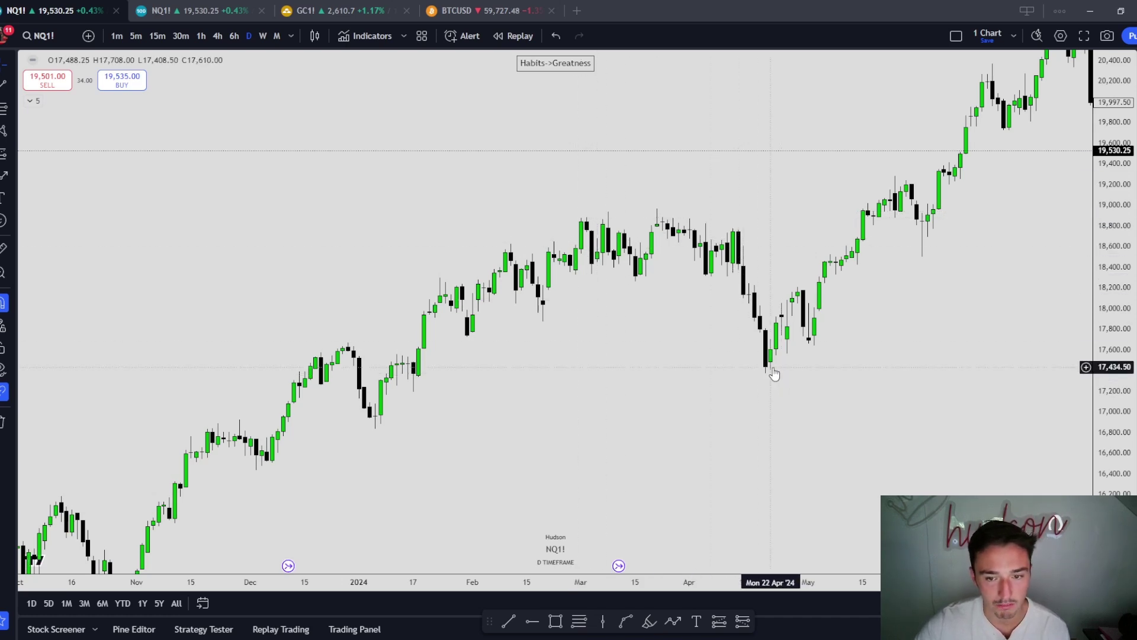
{"action": "left_click_drag", "start_coordinate": [774, 367], "coordinate": [730, 358]}
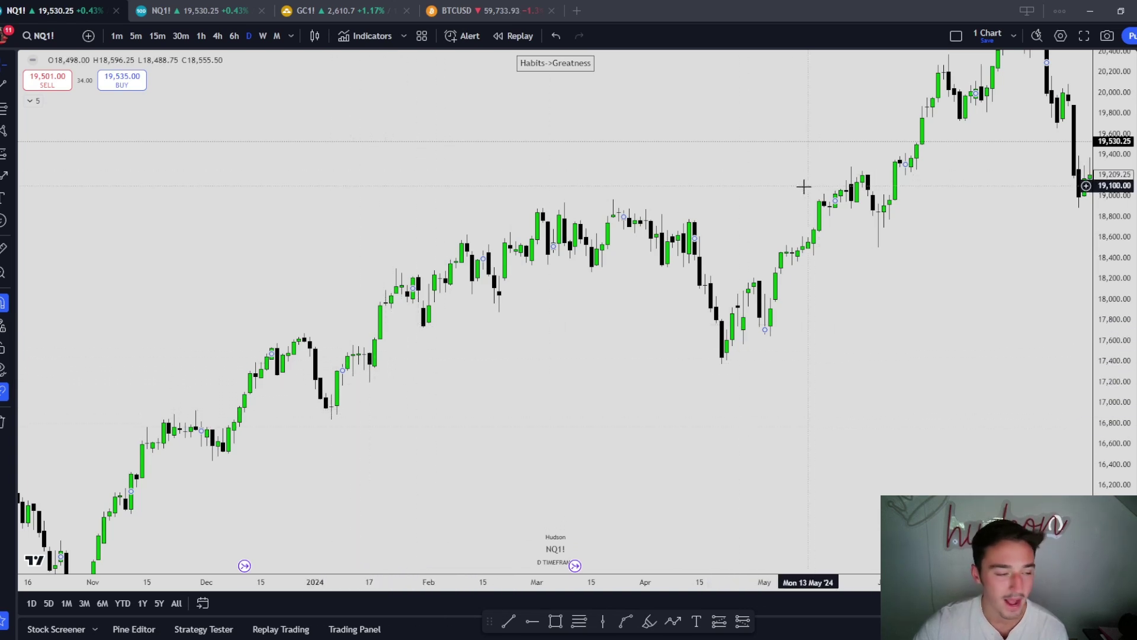
{"action": "left_click_drag", "start_coordinate": [676, 308], "coordinate": [596, 309]}
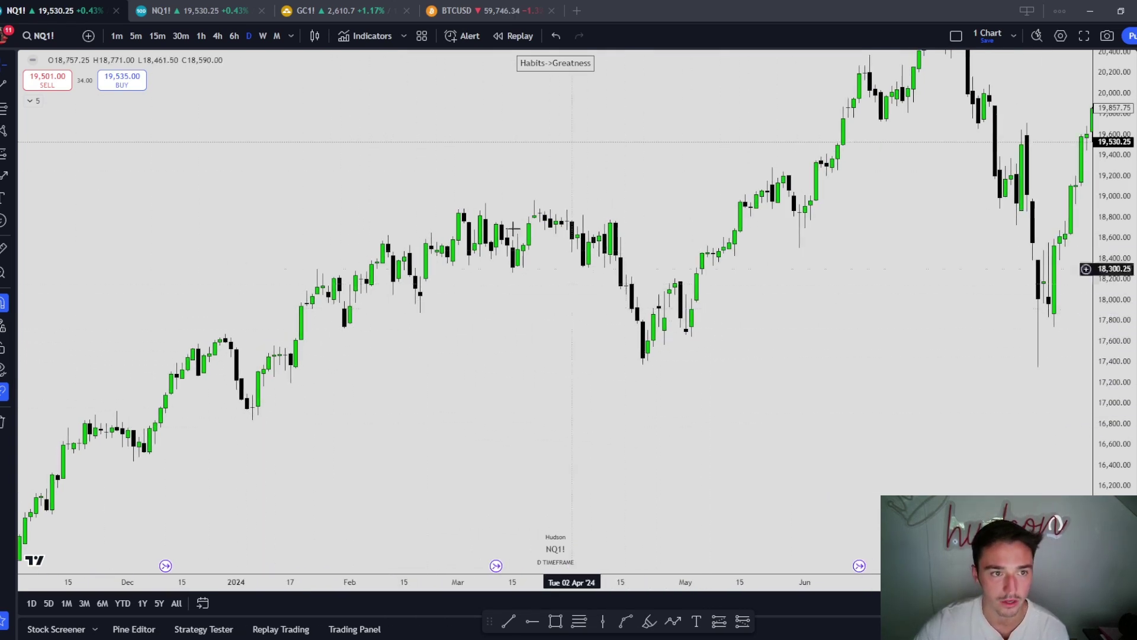
Switch the chart to the weekly timeframe and reset its view to show the most recent candles.
{"action": "left_click", "coordinate": [263, 36]}
{"action": "right_click", "coordinate": [643, 258]}
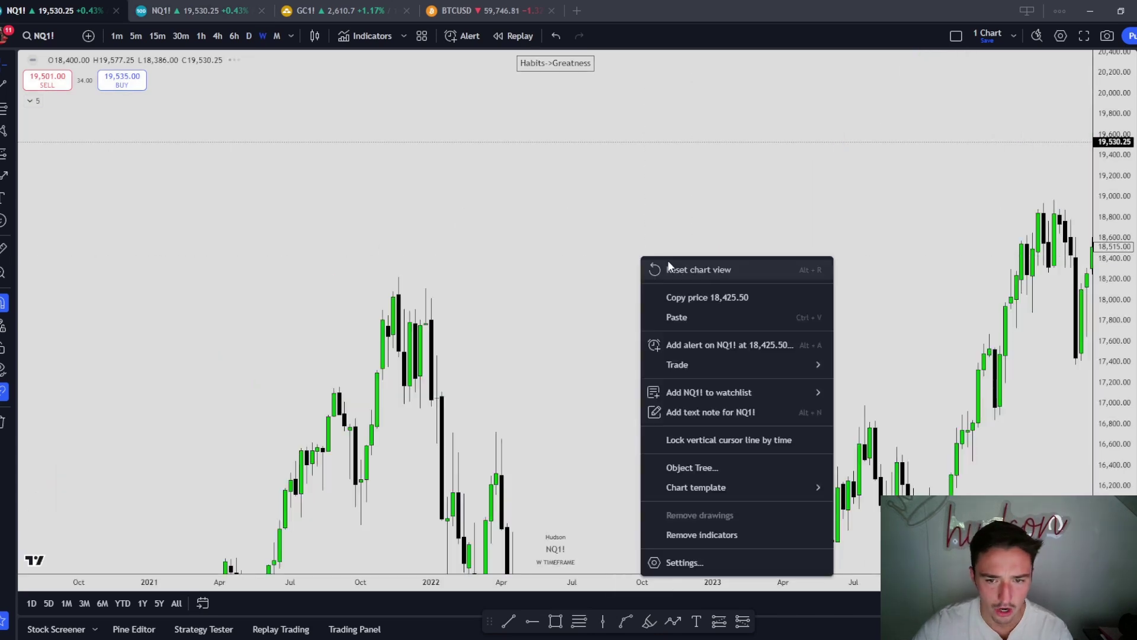
{"action": "left_click", "coordinate": [668, 264]}
{"action": "left_click_drag", "start_coordinate": [837, 155], "coordinate": [761, 226]}
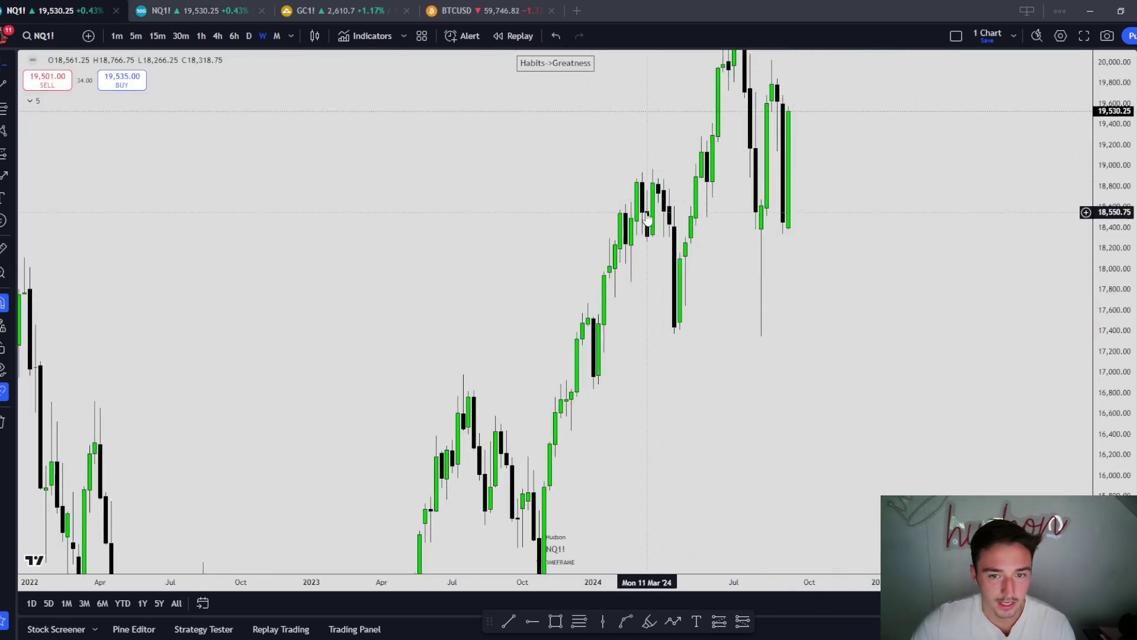
Draw a rectangle over the weekly price gap from the 4 December 2023 candle's high at 16,837 to early February 2024.
{"action": "scroll", "coordinate": [774, 222], "scroll_direction": "up", "scroll_amount": 1}
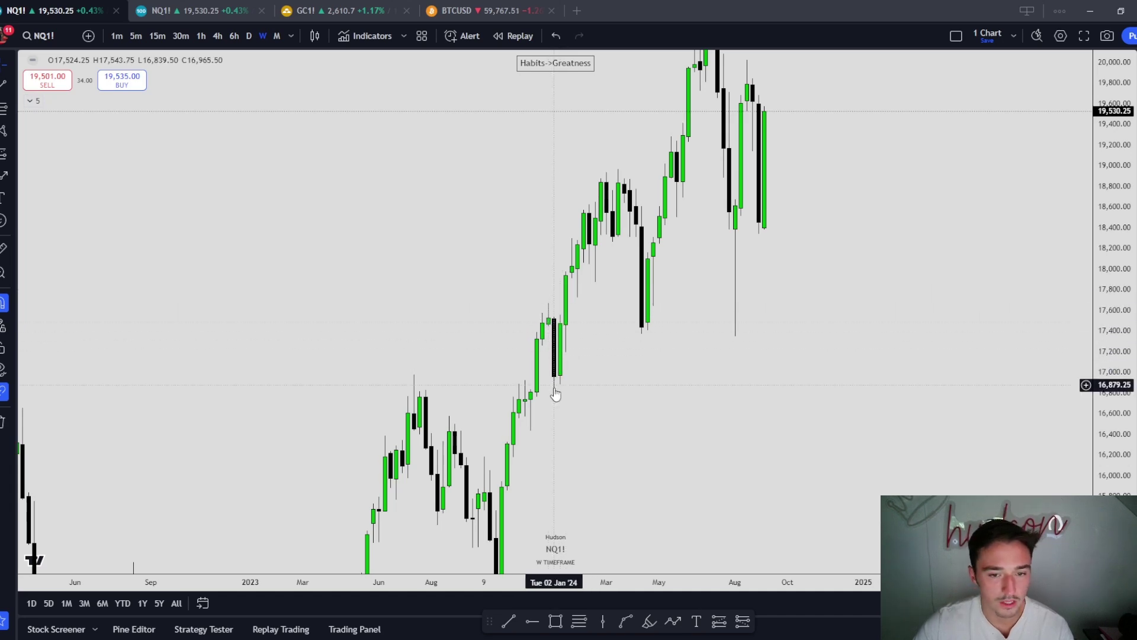
{"action": "left_click_drag", "start_coordinate": [609, 380], "coordinate": [608, 337]}
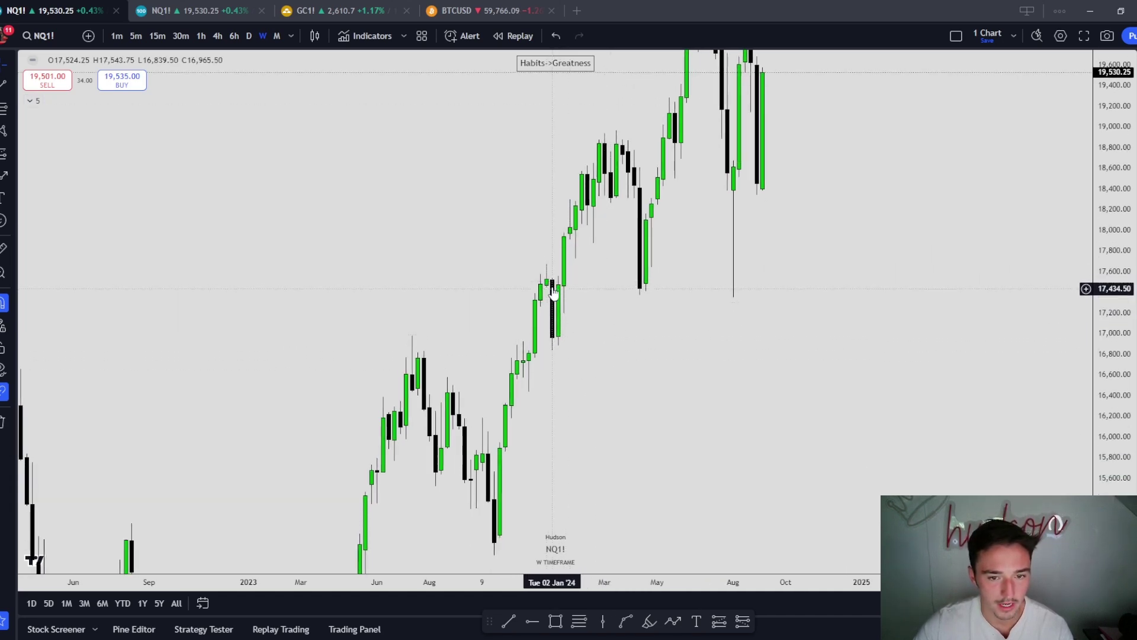
{"action": "left_click", "coordinate": [555, 621]}
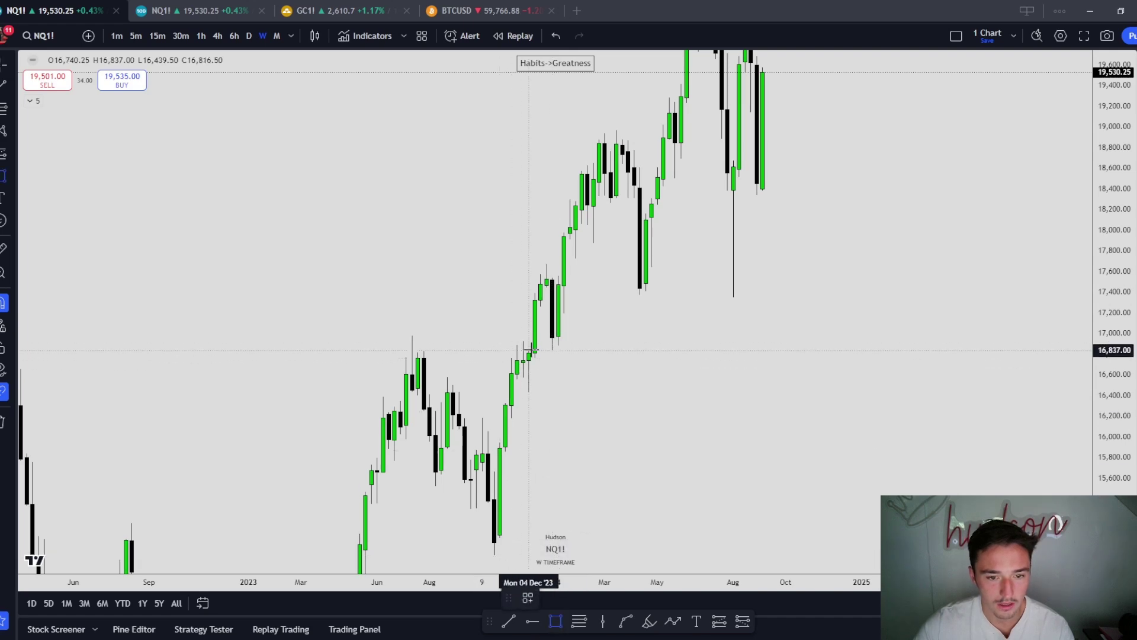
{"action": "mouse_move", "coordinate": [527, 349]}
{"action": "left_mouse_down"}
{"action": "mouse_move", "coordinate": [534, 300]}
{"action": "mouse_move", "coordinate": [580, 306]}
{"action": "left_mouse_up"}
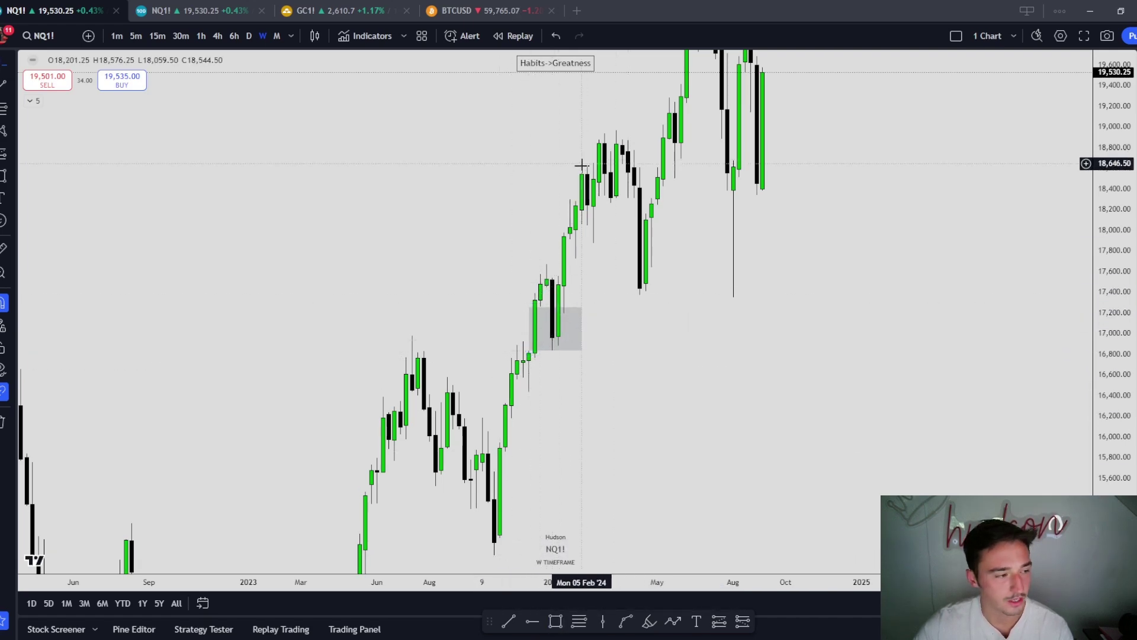
Draw a horizontal trend line from the top of the 2 January 2024 candle's body and apply the OB line template.
{"action": "left_click", "coordinate": [508, 621]}
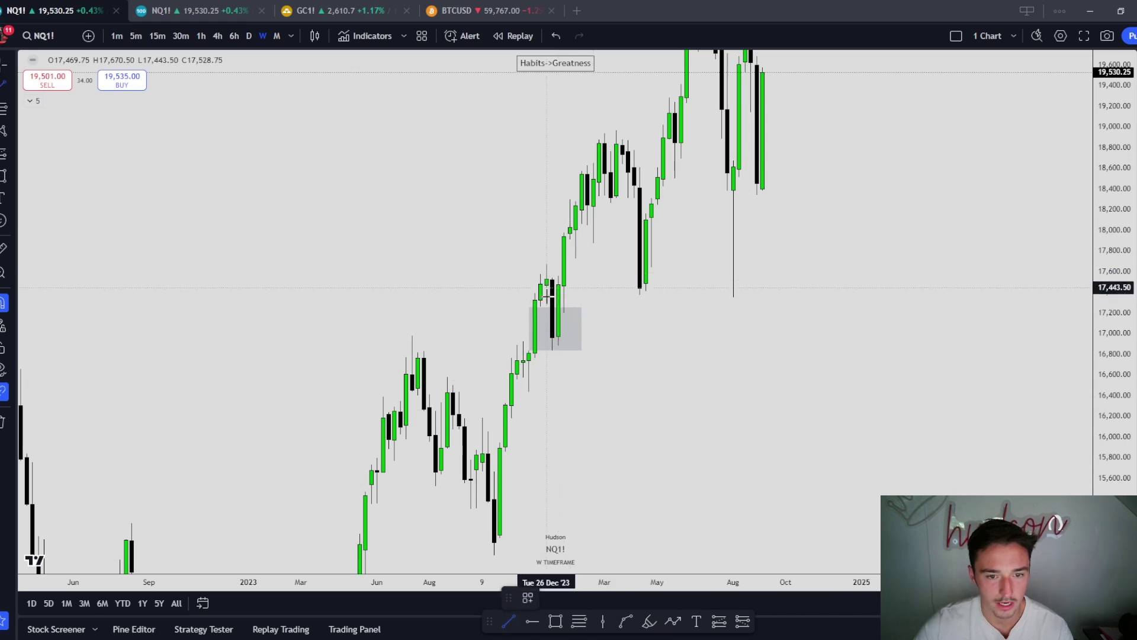
{"action": "left_click_drag", "start_coordinate": [551, 280], "coordinate": [675, 279]}
{"action": "left_click", "coordinate": [528, 597]}
{"action": "left_click", "coordinate": [529, 588]}
{"action": "left_click", "coordinate": [733, 337]}
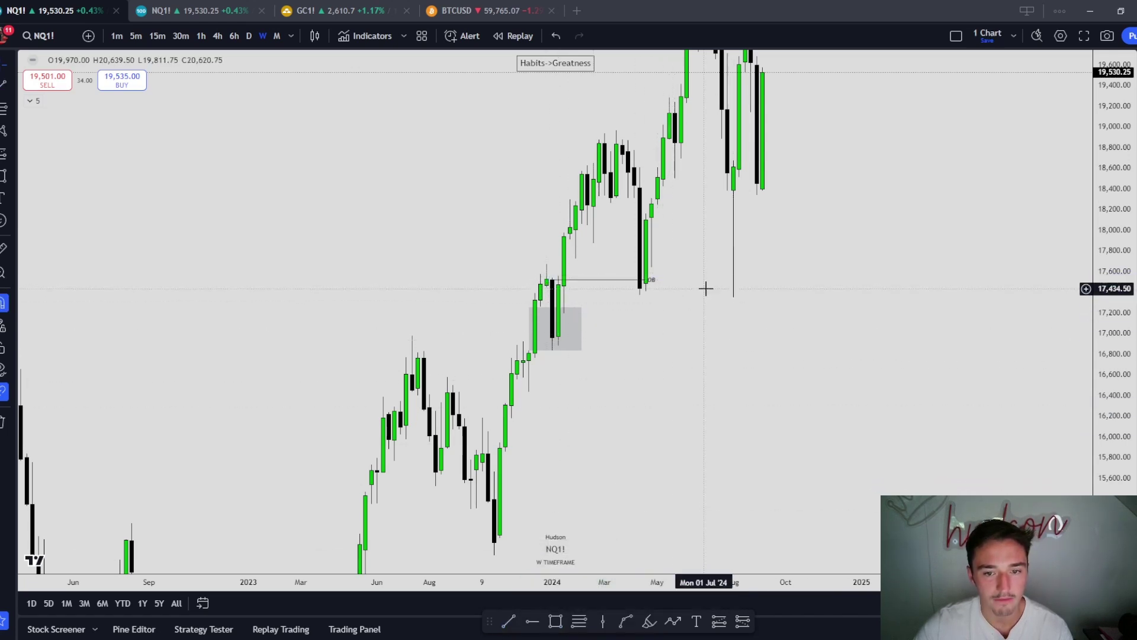
Switch the chart to the 4-hour timeframe, reset its view and show the April 2024 lows around the OB line.
{"action": "left_click_drag", "start_coordinate": [706, 289], "coordinate": [649, 325]}
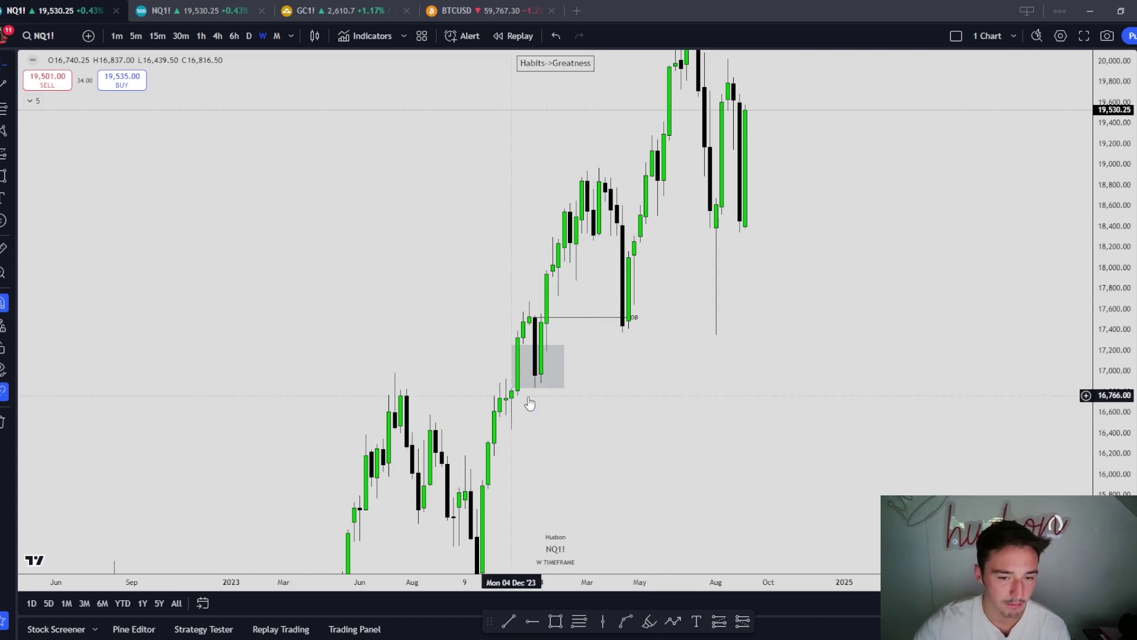
{"action": "left_click_drag", "start_coordinate": [648, 393], "coordinate": [648, 383]}
{"action": "left_click_drag", "start_coordinate": [644, 333], "coordinate": [645, 347]}
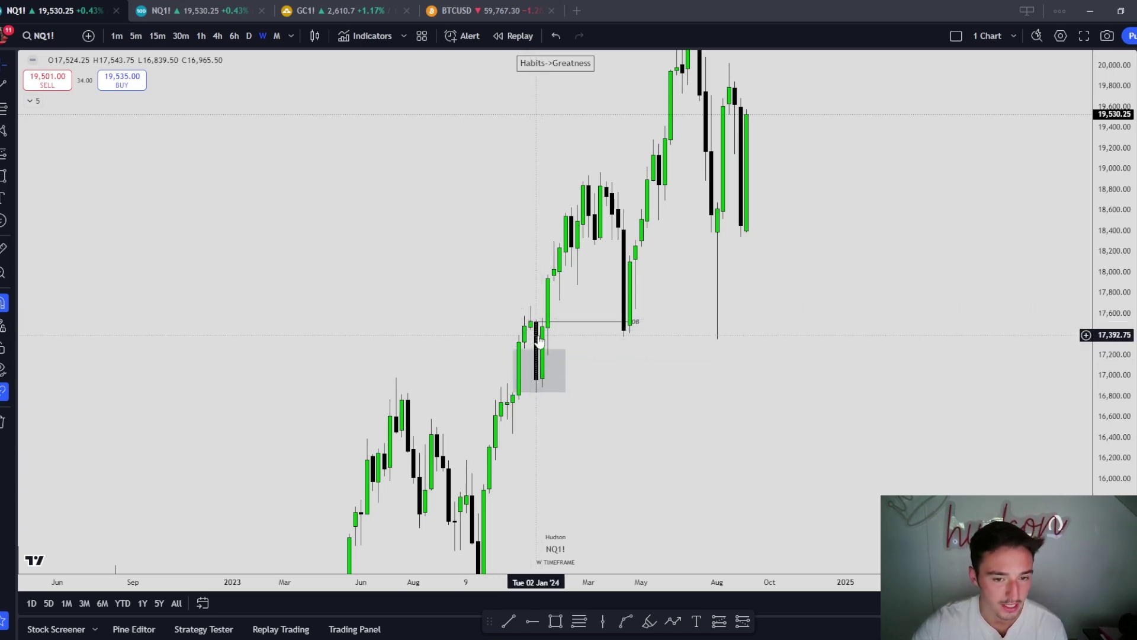
{"action": "left_click", "coordinate": [221, 34]}
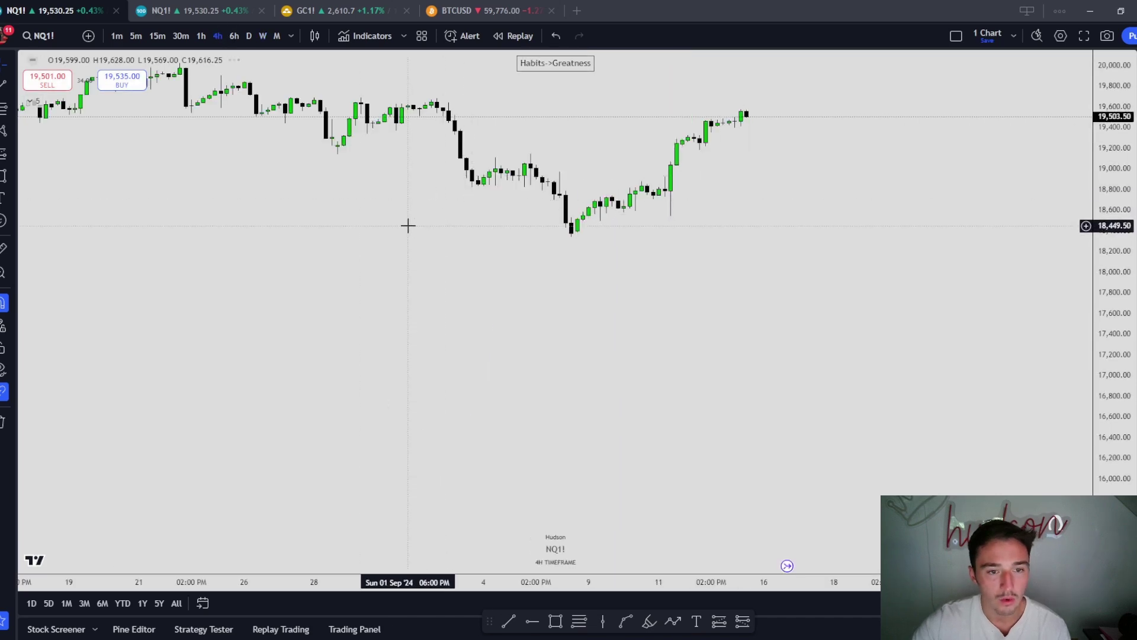
{"action": "key", "text": "alt+r"}
{"action": "left_click_drag", "start_coordinate": [431, 317], "coordinate": [845, 308]}
{"action": "left_click_drag", "start_coordinate": [331, 337], "coordinate": [806, 335]}
{"action": "left_click_drag", "start_coordinate": [403, 361], "coordinate": [792, 373]}
{"action": "left_click_drag", "start_coordinate": [591, 381], "coordinate": [811, 388]}
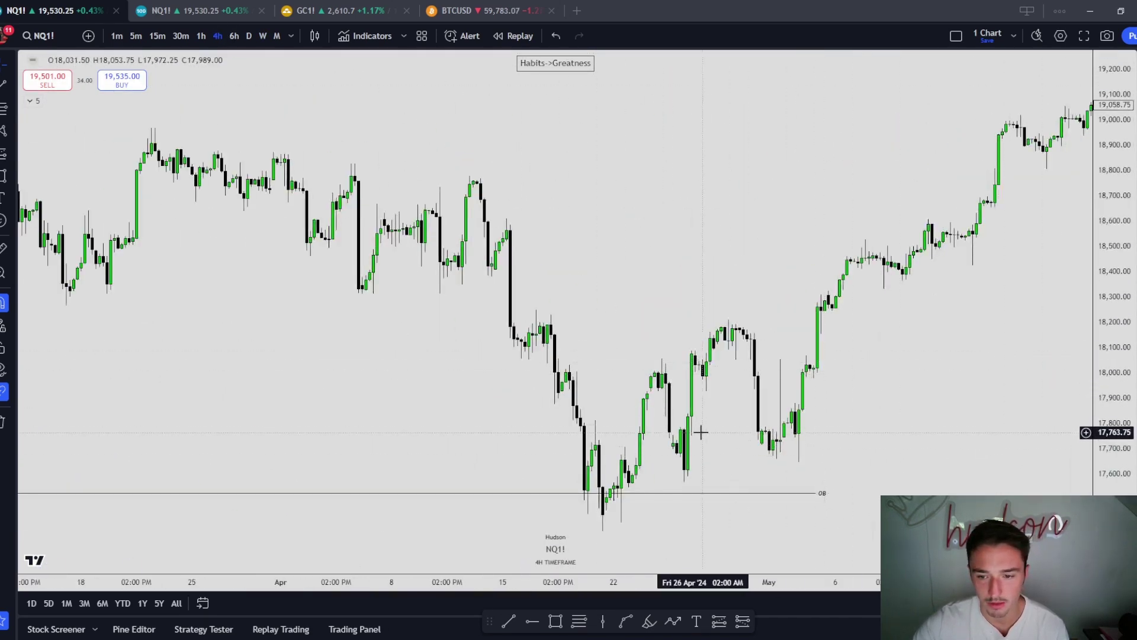
{"action": "scroll", "coordinate": [755, 417], "scroll_direction": "up", "scroll_amount": 1}
{"action": "left_click_drag", "start_coordinate": [1090, 459], "coordinate": [1090, 397]}
{"action": "left_click_drag", "start_coordinate": [1011, 385], "coordinate": [1013, 276]}
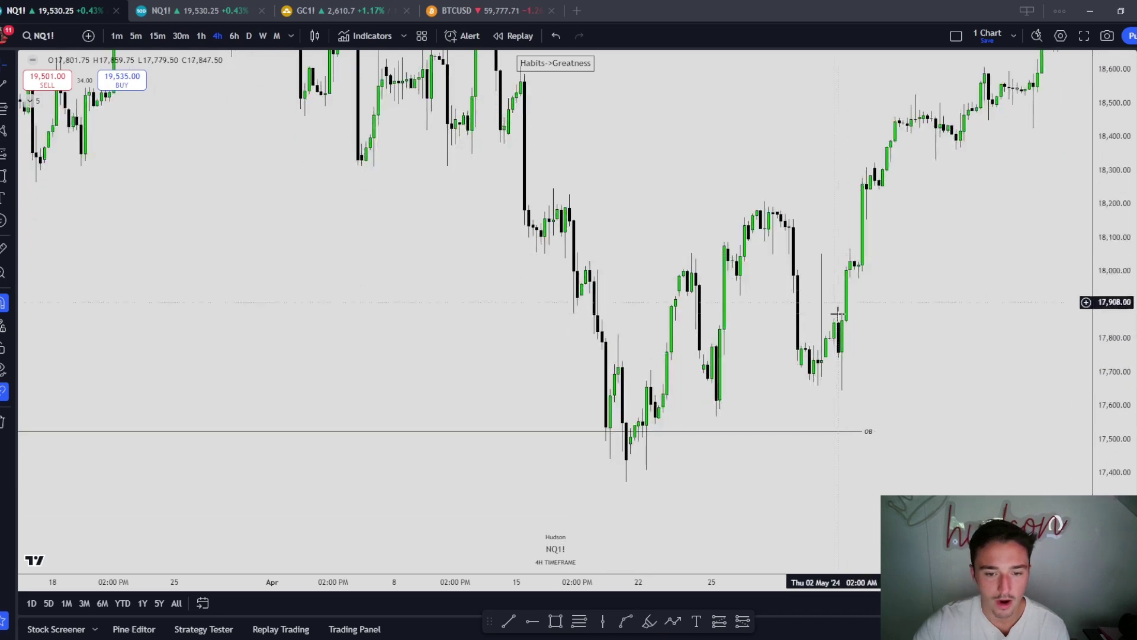
{"action": "left_click_drag", "start_coordinate": [835, 276], "coordinate": [834, 245]}
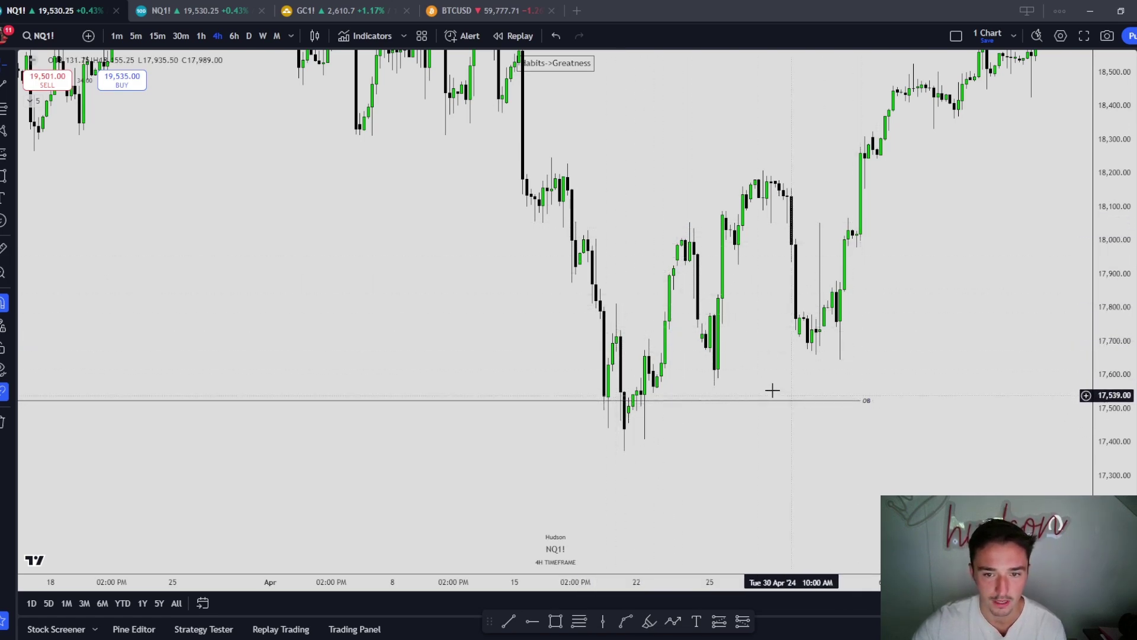
Delete the OB line from the 4-hour chart.
{"action": "left_click", "coordinate": [871, 401]}
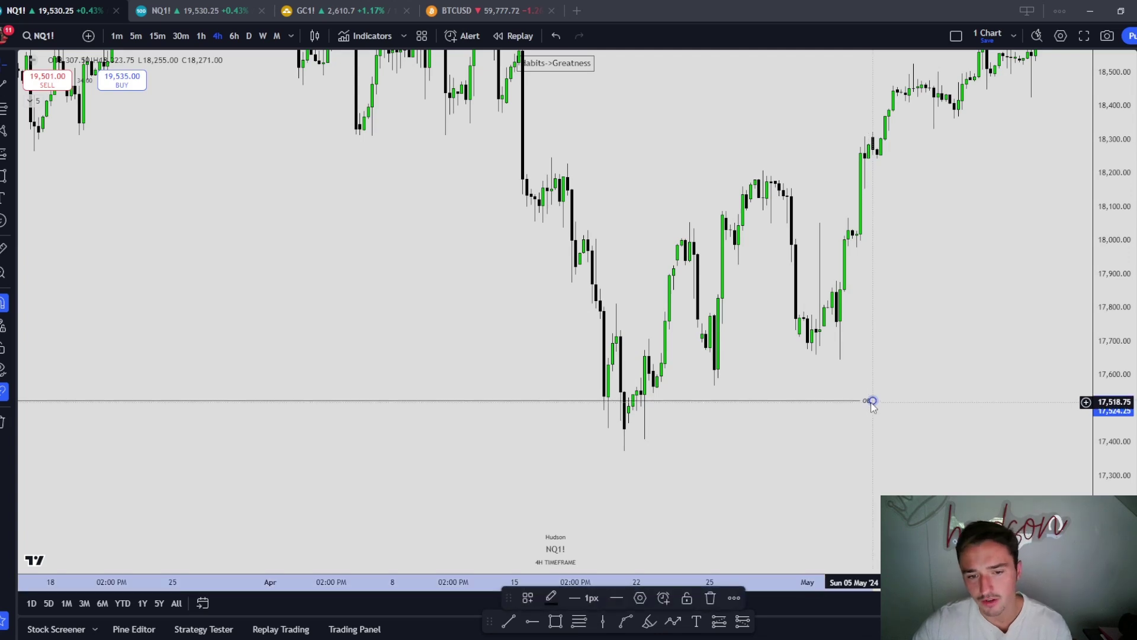
{"action": "key", "text": "Delete"}
{"action": "scroll", "coordinate": [567, 409], "scroll_direction": "up", "scroll_amount": 2}
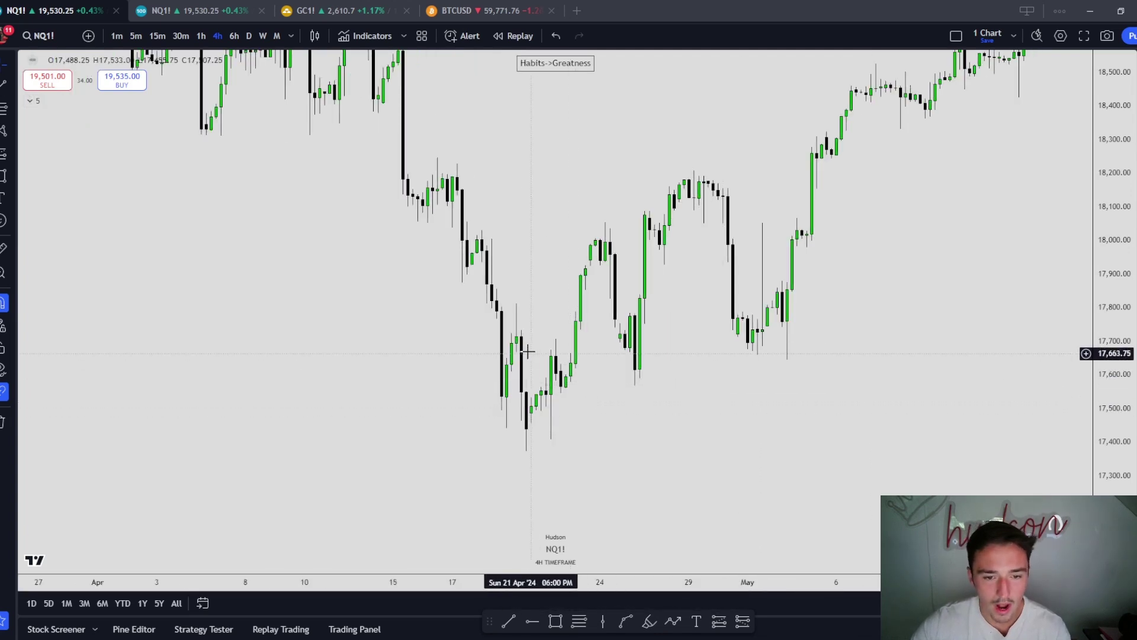
Draw a horizontal trend line from the 19 April 2024 low at about 17,440 to 22 April and apply the x line template.
{"action": "scroll", "coordinate": [636, 389], "scroll_direction": "up", "scroll_amount": 2}
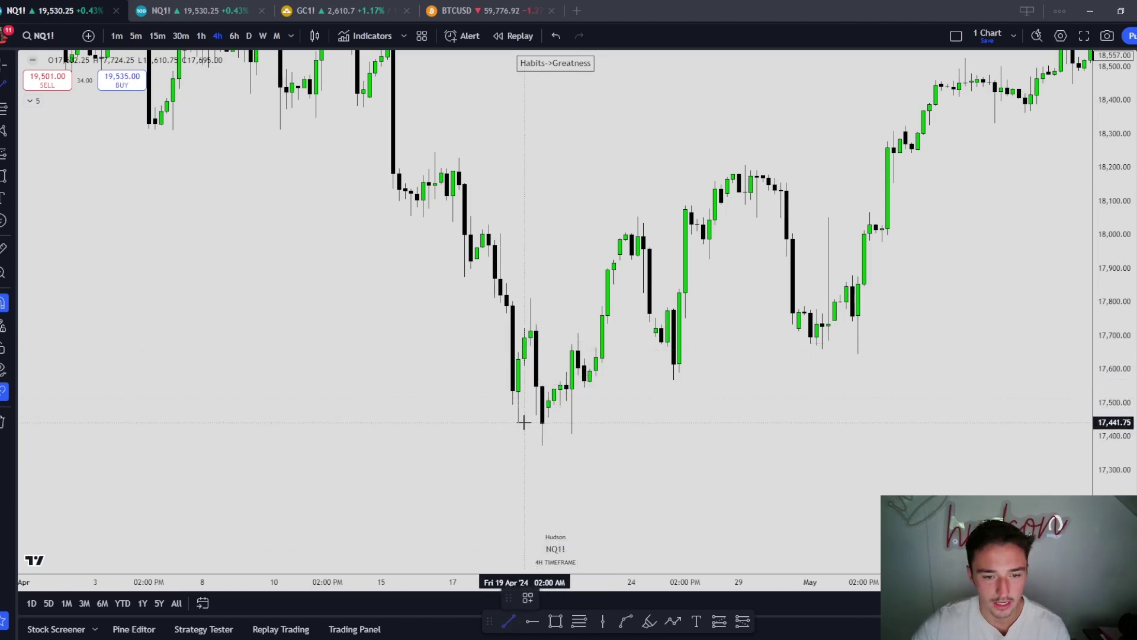
{"action": "left_click", "coordinate": [590, 422]}
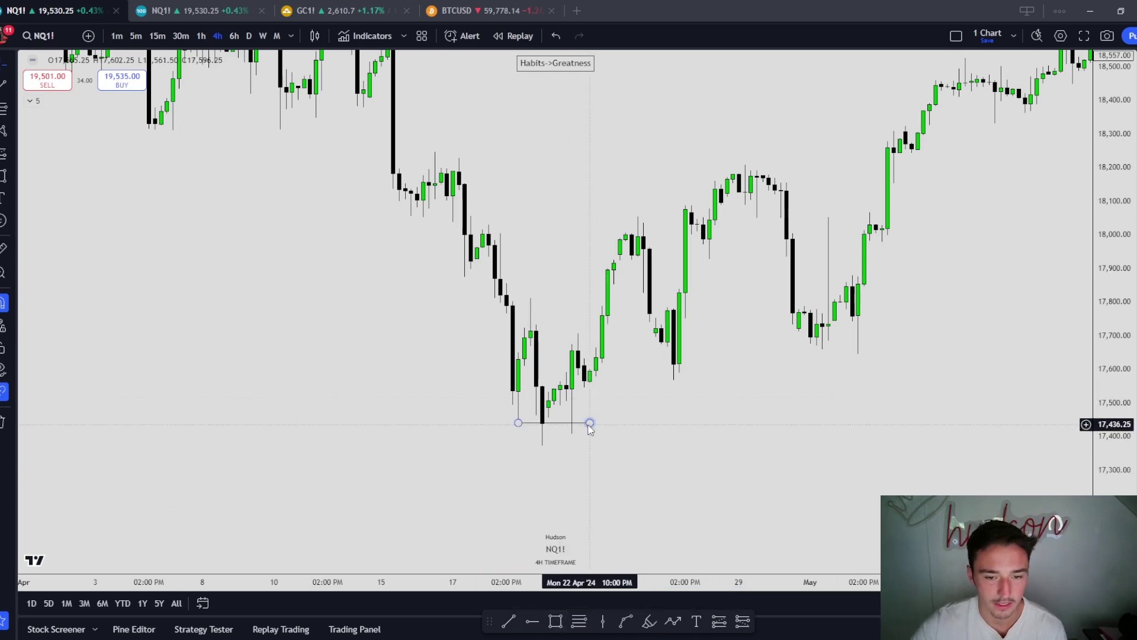
{"action": "left_click", "coordinate": [527, 597]}
{"action": "left_click", "coordinate": [536, 605]}
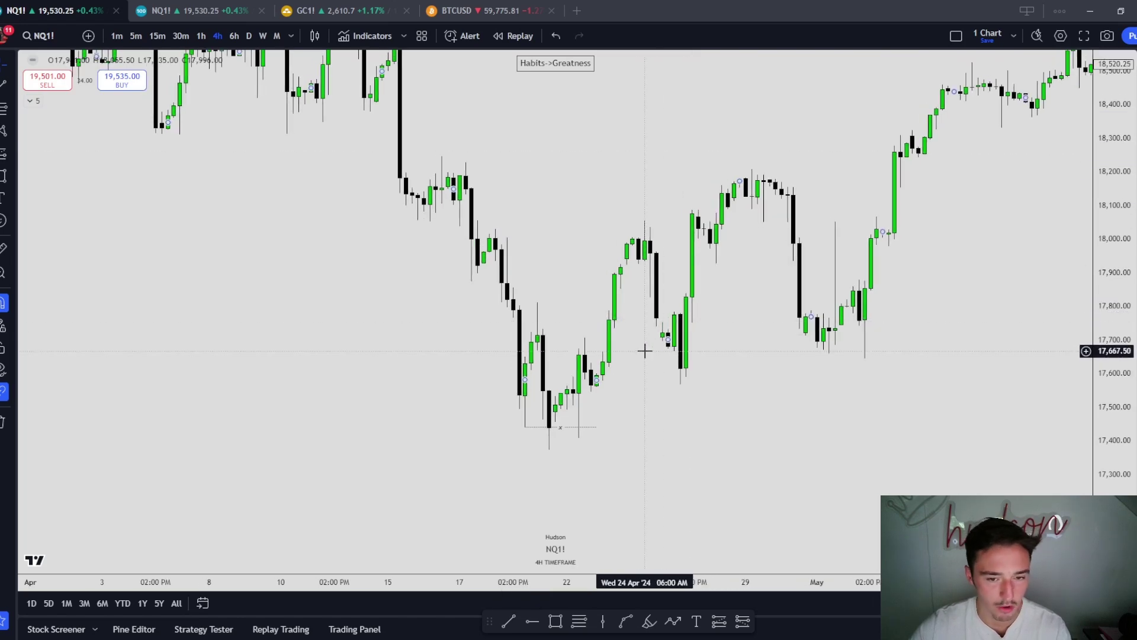
Draw a horizontal trend line at 17,551.75 from the 19 April candle to 23 April 2024 and apply a saved line template.
{"action": "left_click_drag", "start_coordinate": [698, 278], "coordinate": [640, 355]}
{"action": "left_click_drag", "start_coordinate": [693, 236], "coordinate": [711, 180]}
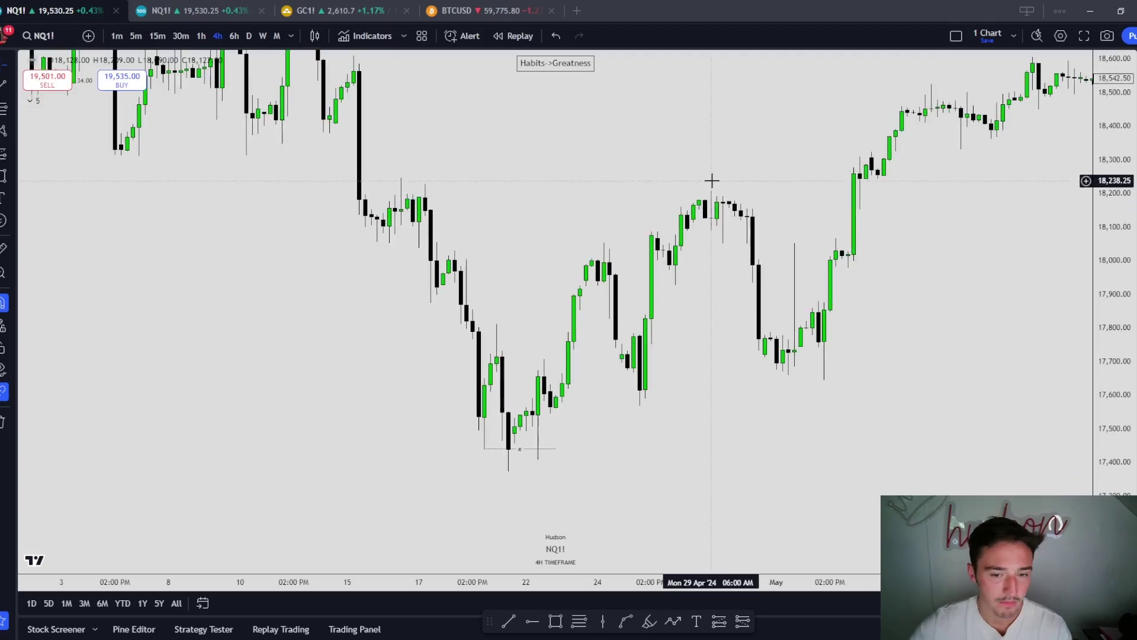
{"action": "scroll", "coordinate": [521, 201], "scroll_direction": "left", "scroll_amount": 3}
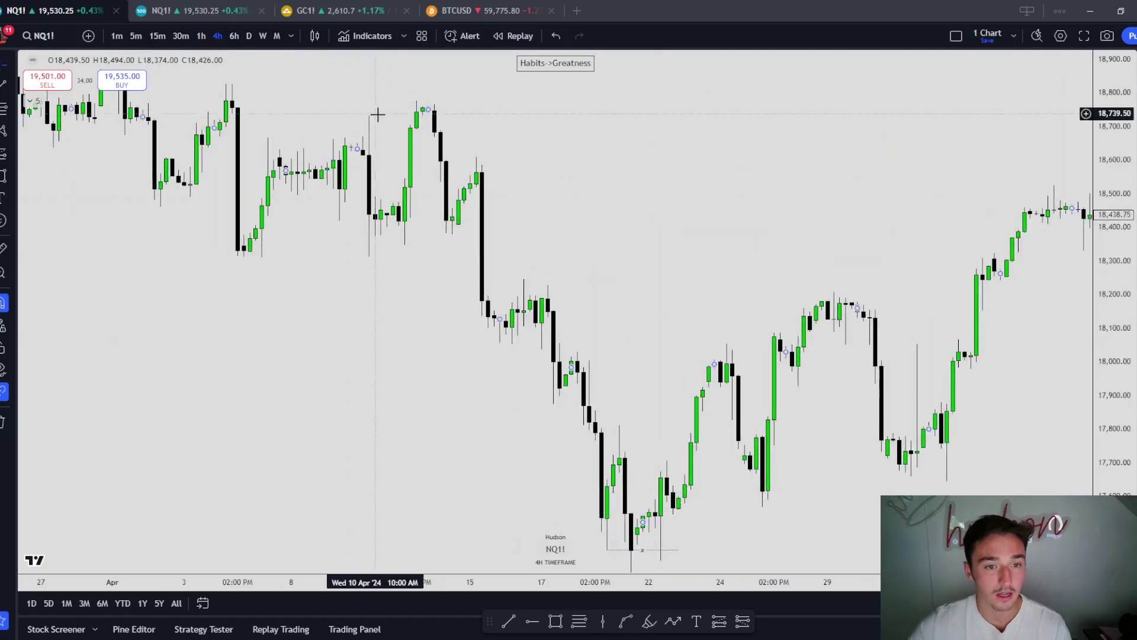
{"action": "scroll", "coordinate": [563, 385], "scroll_direction": "right", "scroll_amount": 4}
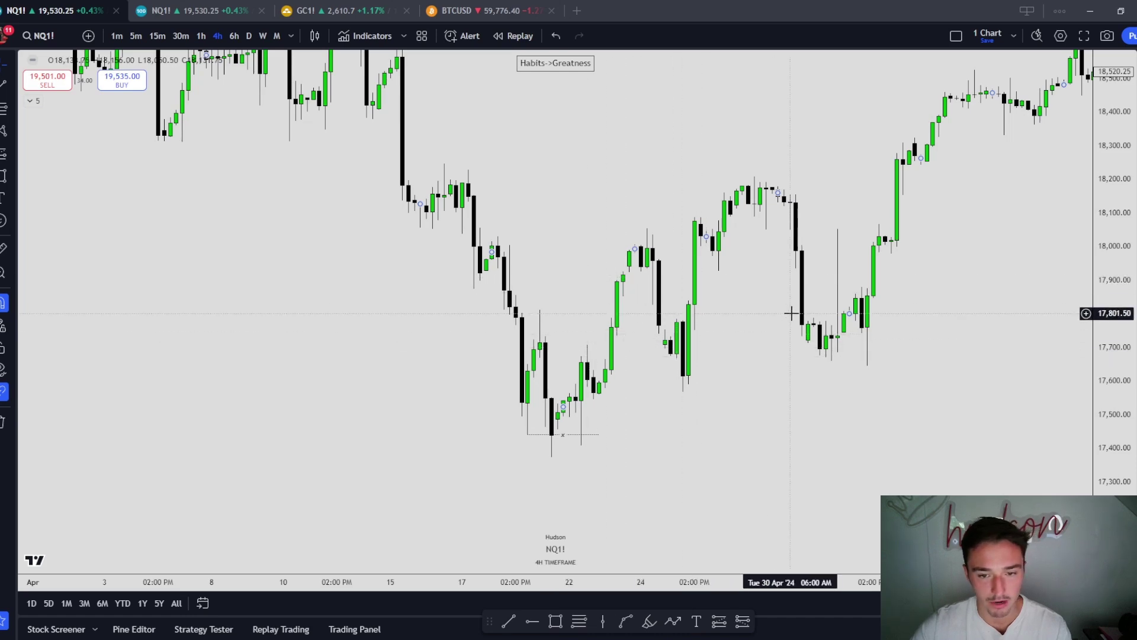
{"action": "scroll", "coordinate": [652, 346], "scroll_direction": "right", "scroll_amount": 1}
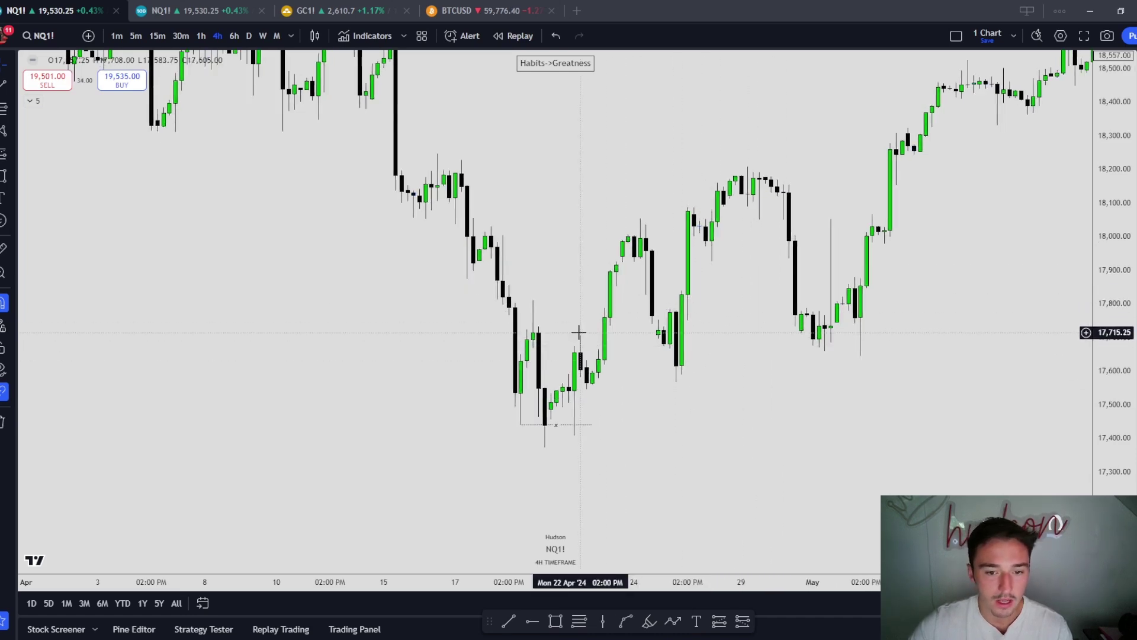
{"action": "left_click", "coordinate": [507, 622]}
{"action": "left_click", "coordinate": [543, 384]}
{"action": "left_click", "coordinate": [610, 388]}
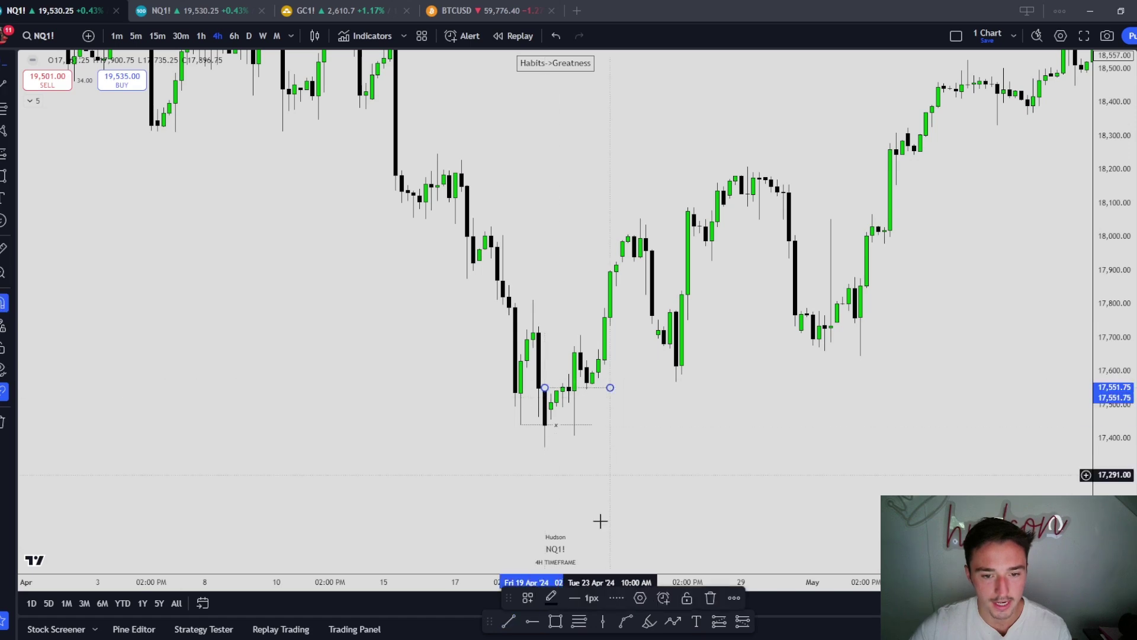
{"action": "left_click", "coordinate": [528, 597]}
{"action": "left_click", "coordinate": [535, 593]}
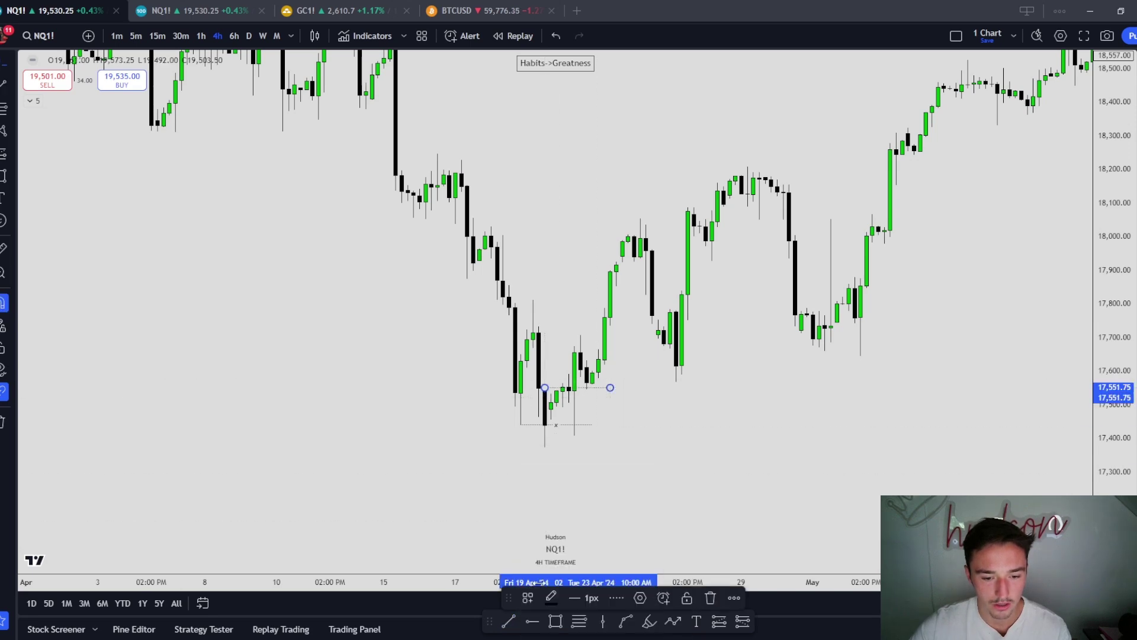
Finish the 17,551.75 line as an OB line and add another OB trend line at 17,612.25 from 22 to 26 April 2024.
{"action": "left_click", "coordinate": [613, 389]}
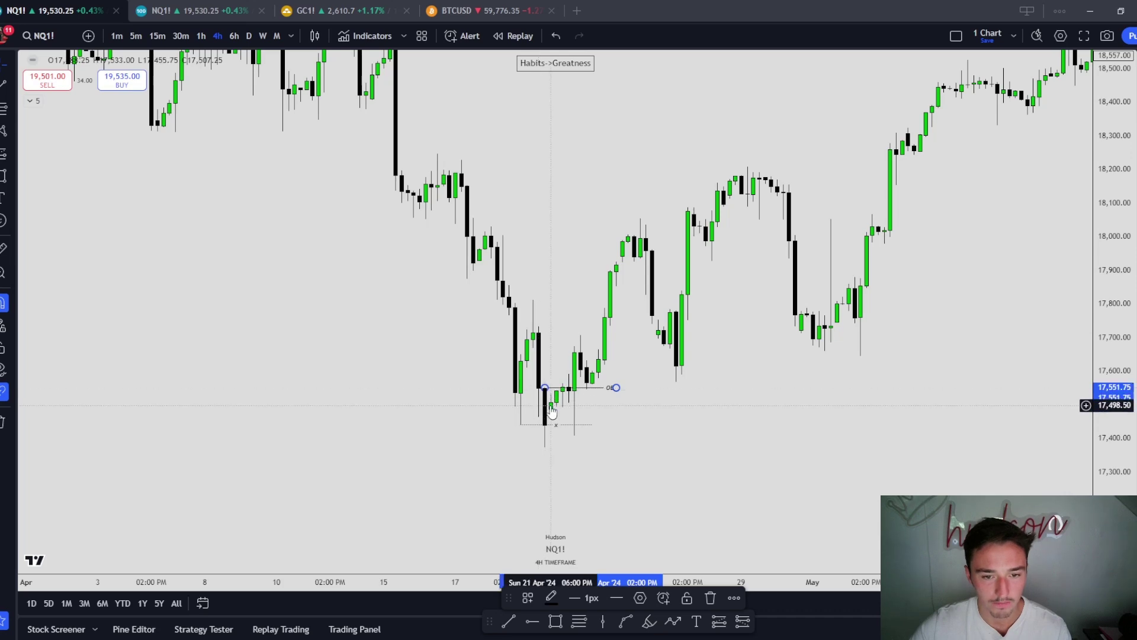
{"action": "left_click", "coordinate": [592, 377]}
{"action": "key", "text": "alt+t"}
{"action": "left_click", "coordinate": [586, 367]}
{"action": "left_click", "coordinate": [723, 367]}
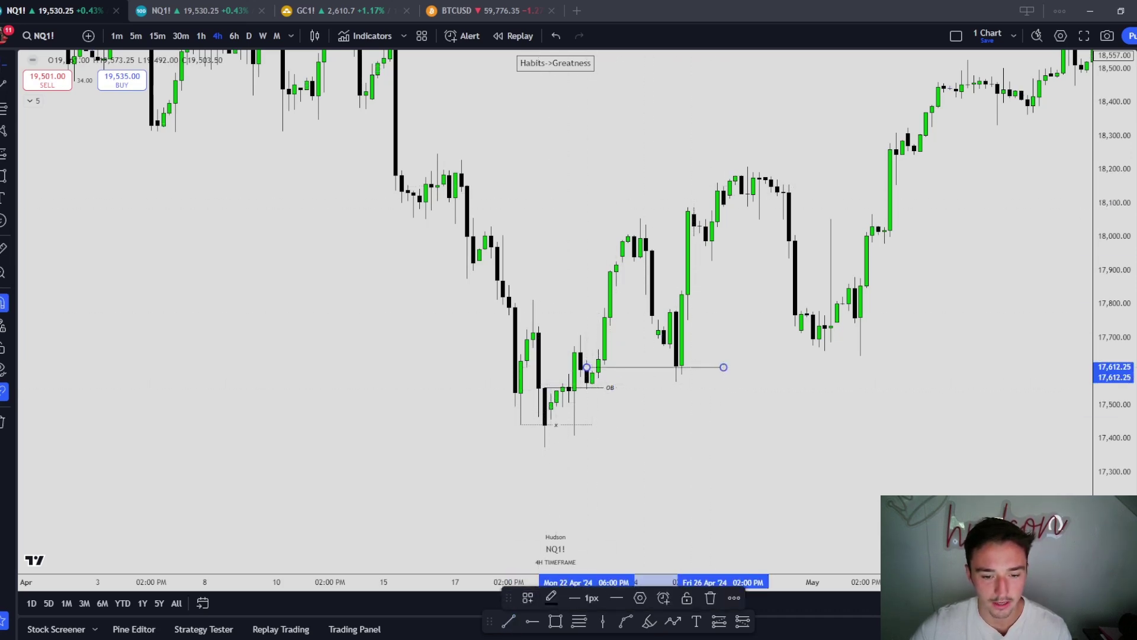
{"action": "left_click", "coordinate": [526, 596]}
{"action": "left_click", "coordinate": [537, 588]}
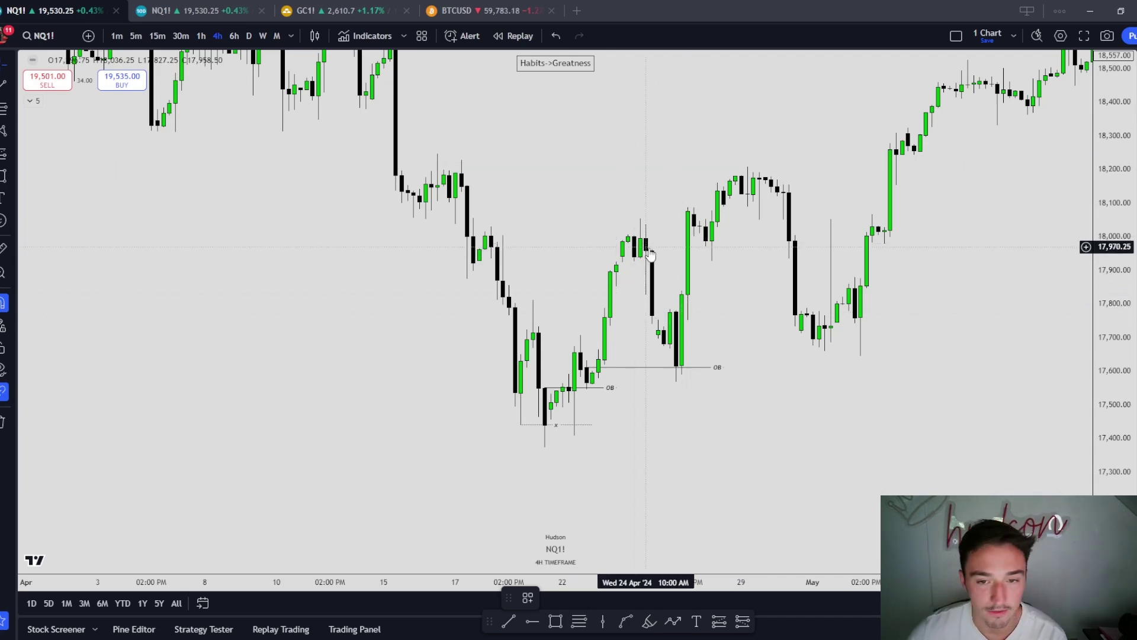
Place a 0.5 Fibonacci level across the body of the 25 April 2024 bearish candle that touches the second OB line.
{"action": "left_click_drag", "start_coordinate": [703, 242], "coordinate": [655, 254]}
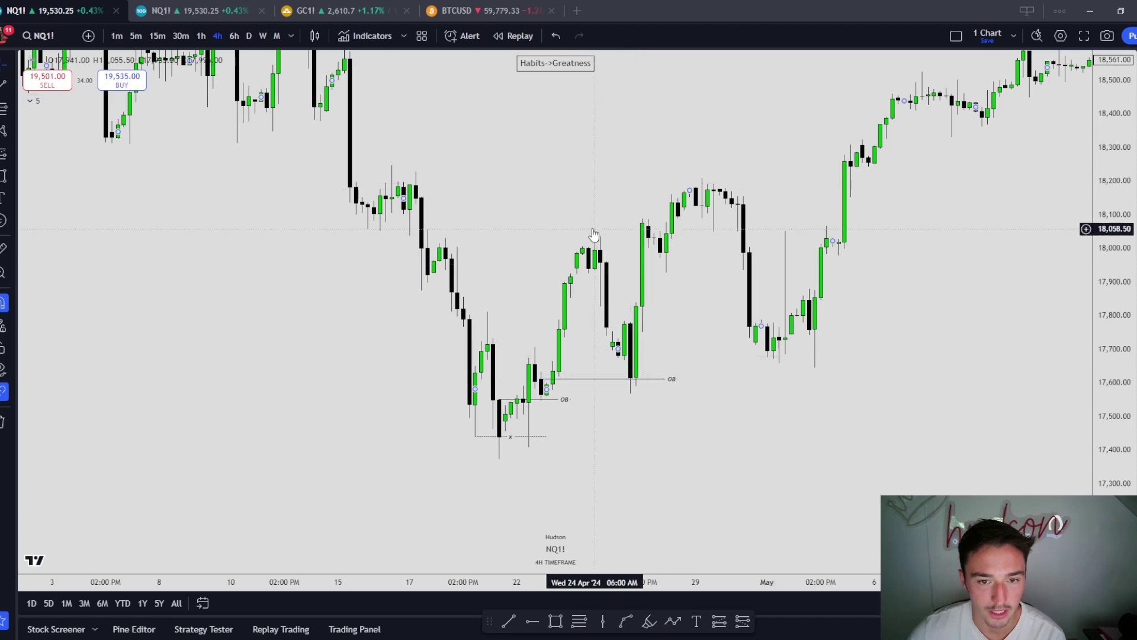
{"action": "left_click_drag", "start_coordinate": [649, 273], "coordinate": [645, 296]}
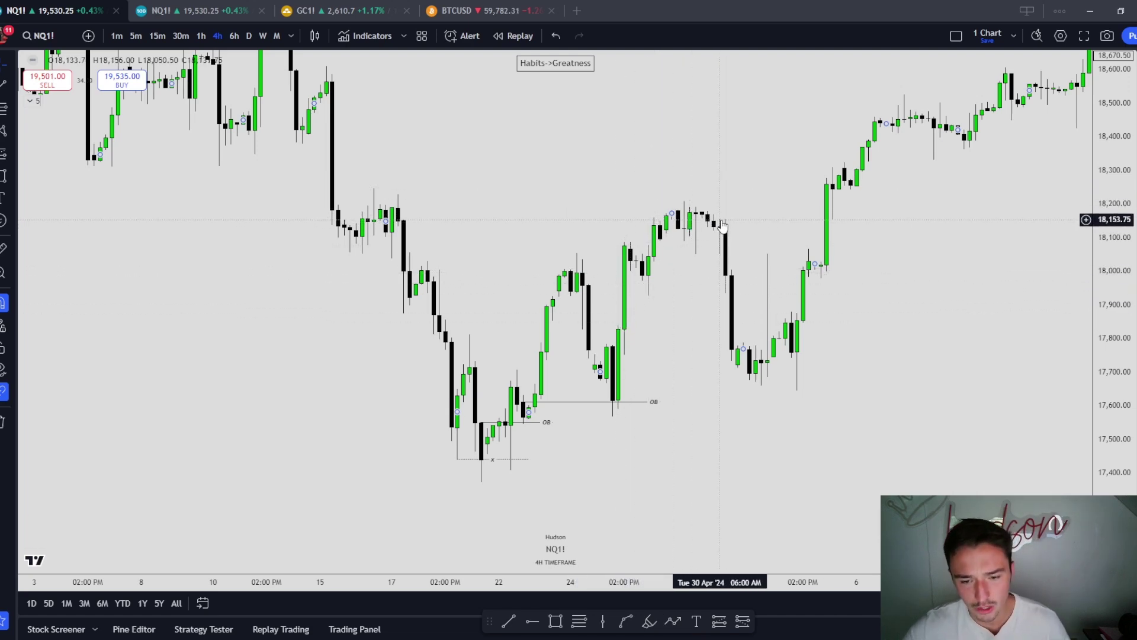
{"action": "left_click_drag", "start_coordinate": [739, 227], "coordinate": [722, 231]}
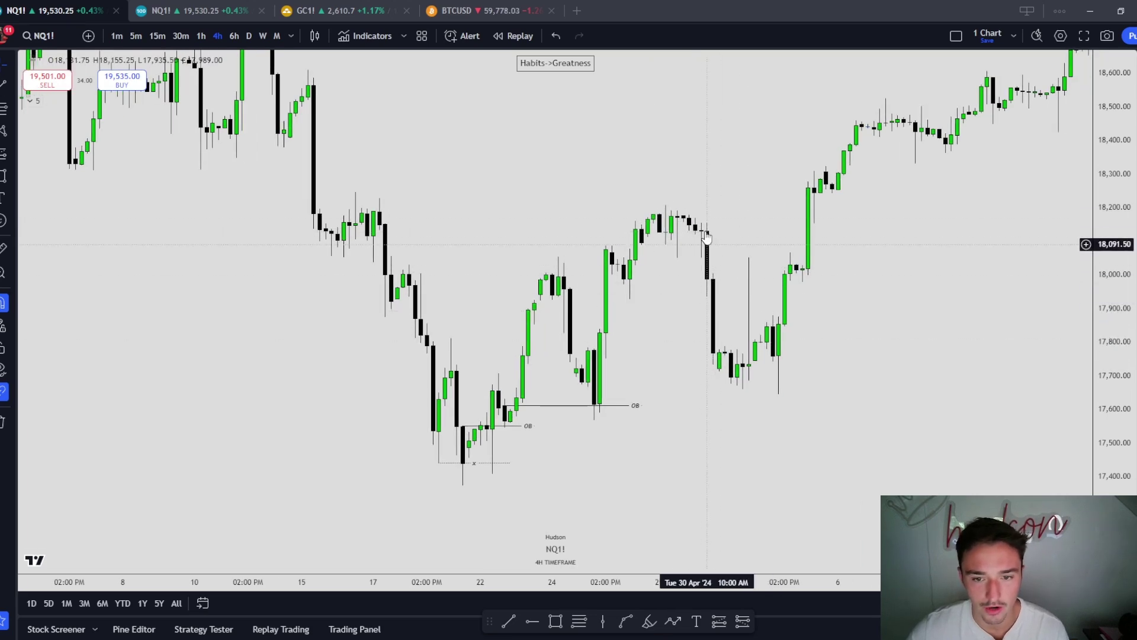
{"action": "left_click", "coordinate": [577, 622]}
{"action": "left_click", "coordinate": [594, 405]}
{"action": "key", "text": "Escape"}
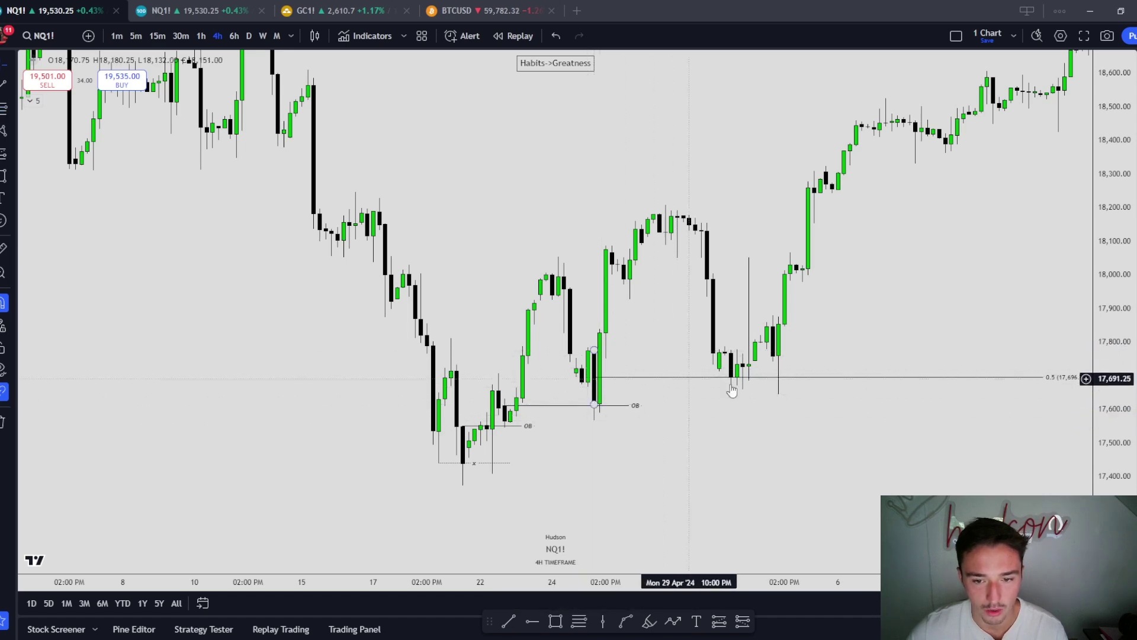
Draw a horizontal trend line at 17,659.25 from the 1 May 2024 low to 2 May and apply the x line template.
{"action": "scroll", "coordinate": [734, 381], "scroll_direction": "up", "scroll_amount": 5}
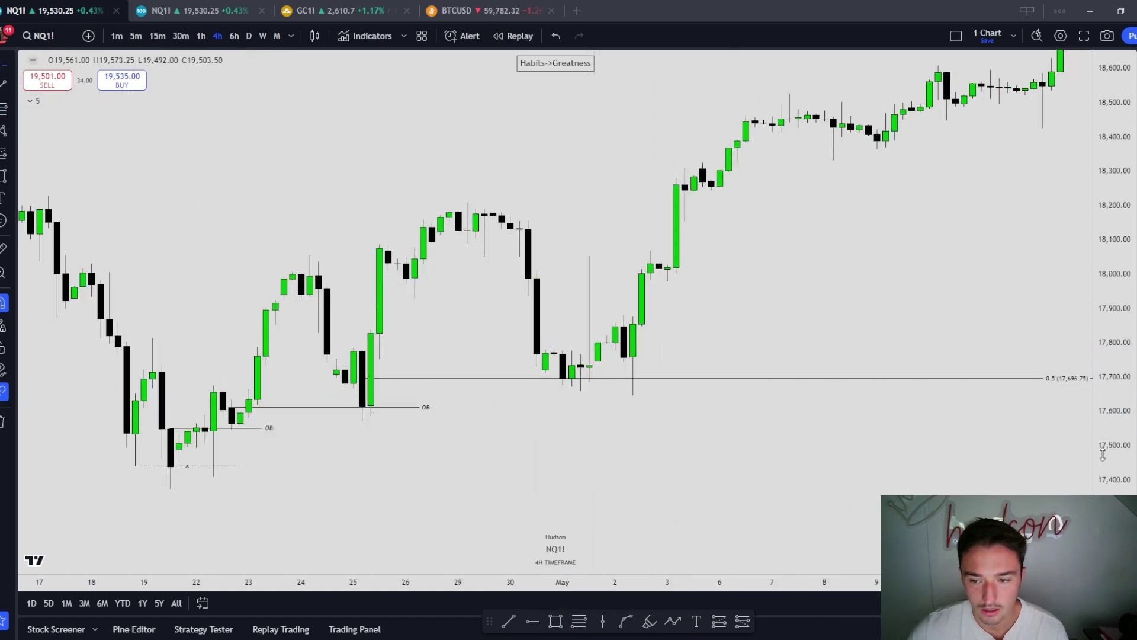
{"action": "left_click_drag", "start_coordinate": [1105, 275], "coordinate": [1102, 433]}
{"action": "left_click_drag", "start_coordinate": [930, 465], "coordinate": [948, 453]}
{"action": "left_click", "coordinate": [508, 620]}
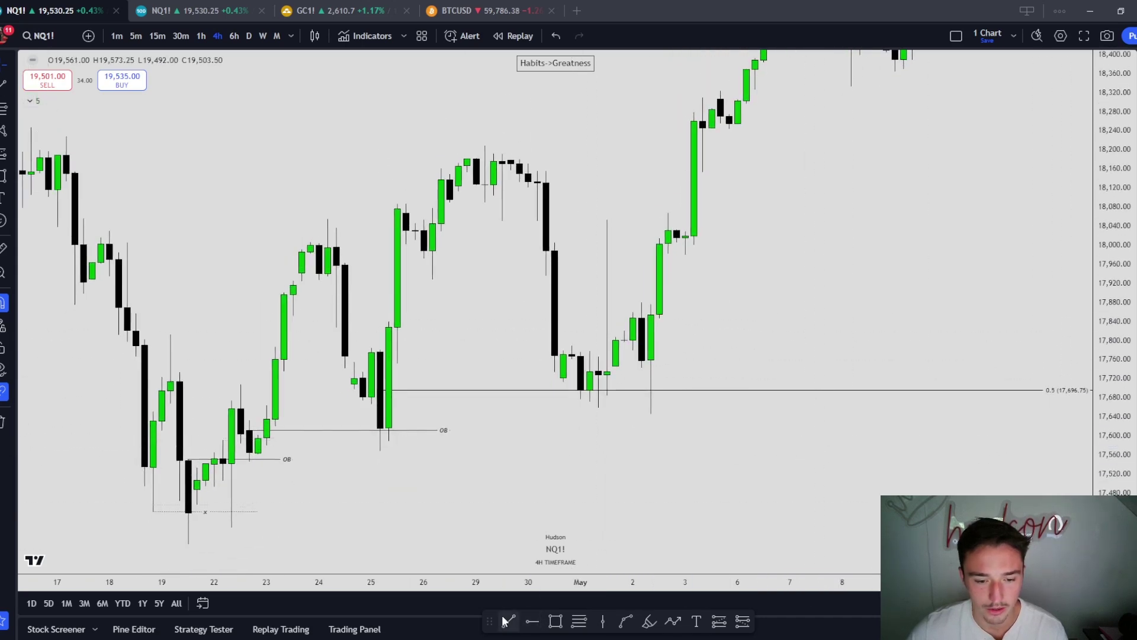
{"action": "left_click", "coordinate": [598, 392]}
{"action": "left_click", "coordinate": [668, 401]}
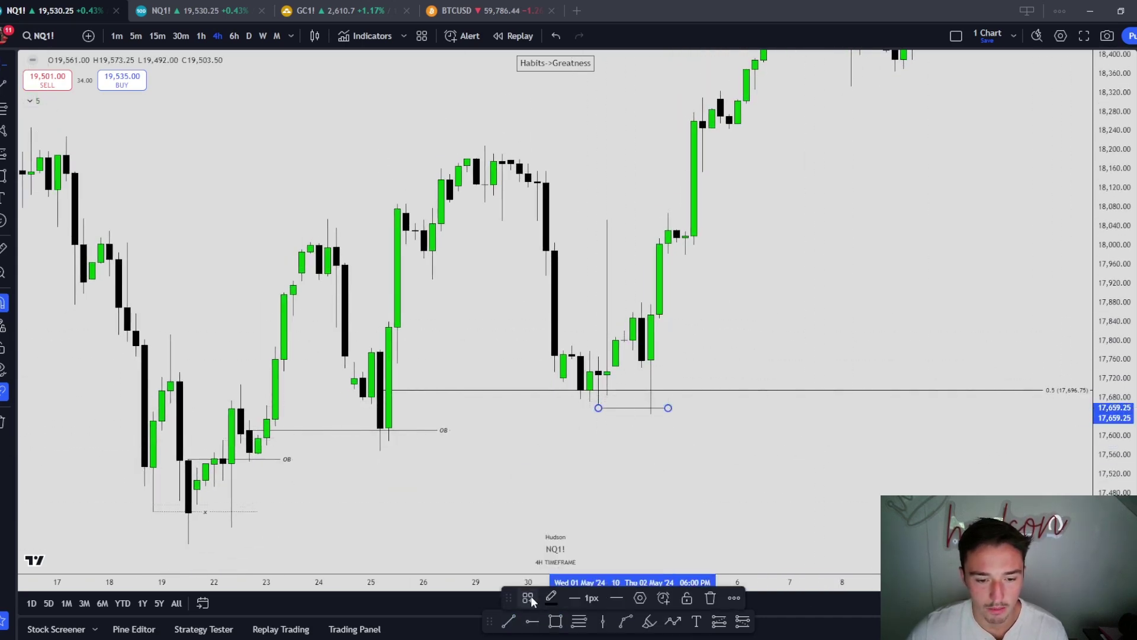
{"action": "left_click", "coordinate": [616, 474]}
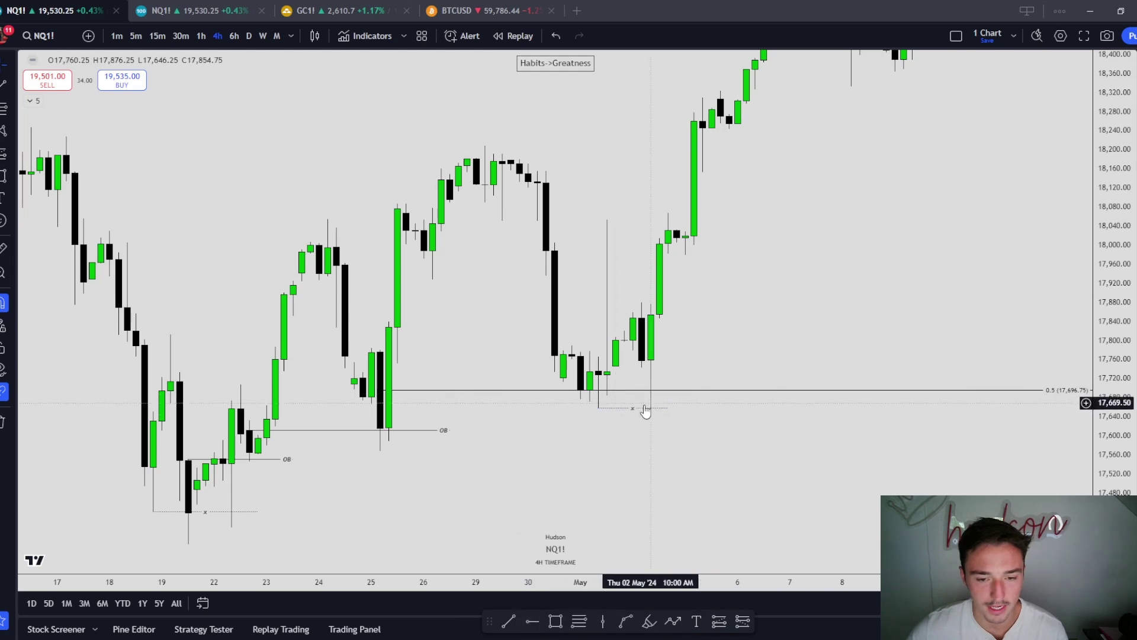
Draw a grey rectangle over the price gap between about 18,305 and 18,425, extending from 6 May to 10 May 2024.
{"action": "left_click_drag", "start_coordinate": [642, 341], "coordinate": [617, 367]}
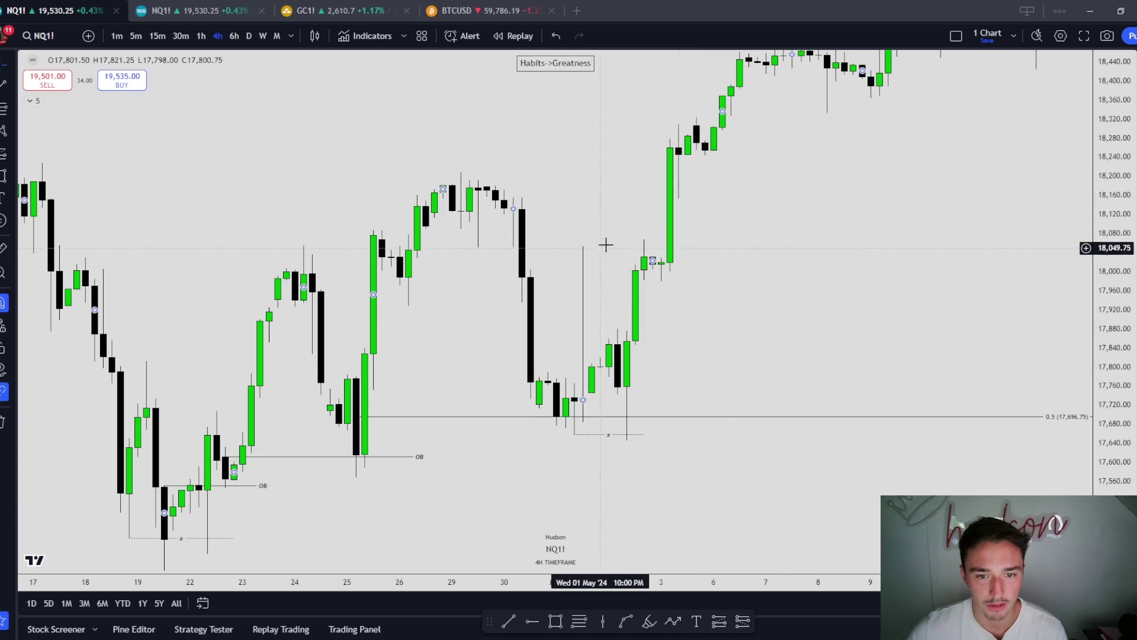
{"action": "left_click_drag", "start_coordinate": [728, 239], "coordinate": [629, 370]}
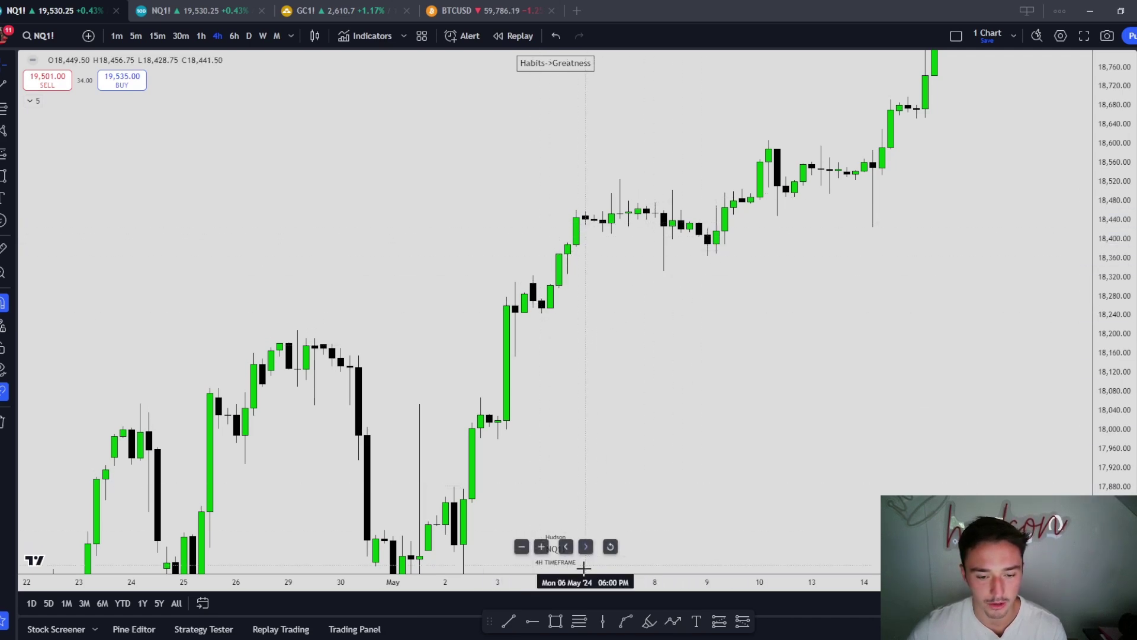
{"action": "mouse_move", "coordinate": [550, 284]}
{"action": "left_mouse_down"}
{"action": "mouse_move", "coordinate": [589, 226]}
{"action": "mouse_move", "coordinate": [785, 227]}
{"action": "mouse_move", "coordinate": [712, 258]}
{"action": "left_mouse_up"}
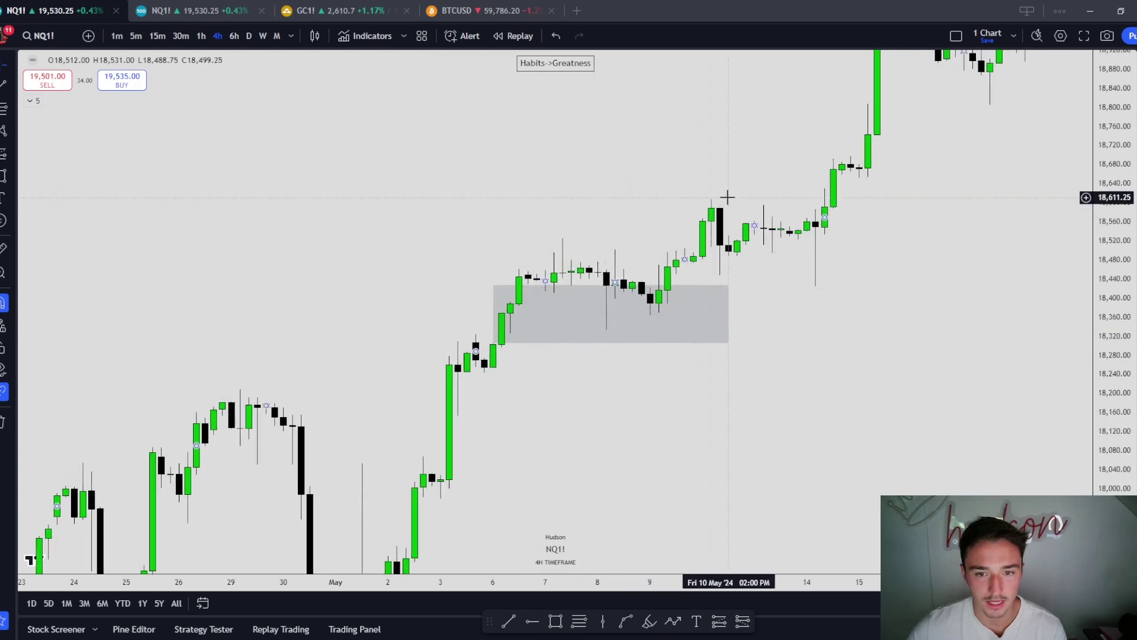
Place a 0.5 Fibonacci level on the 8 May 2024 candle's lower wick, between 18,332.50 and 18,428.00.
{"action": "left_click_drag", "start_coordinate": [798, 190], "coordinate": [756, 229]}
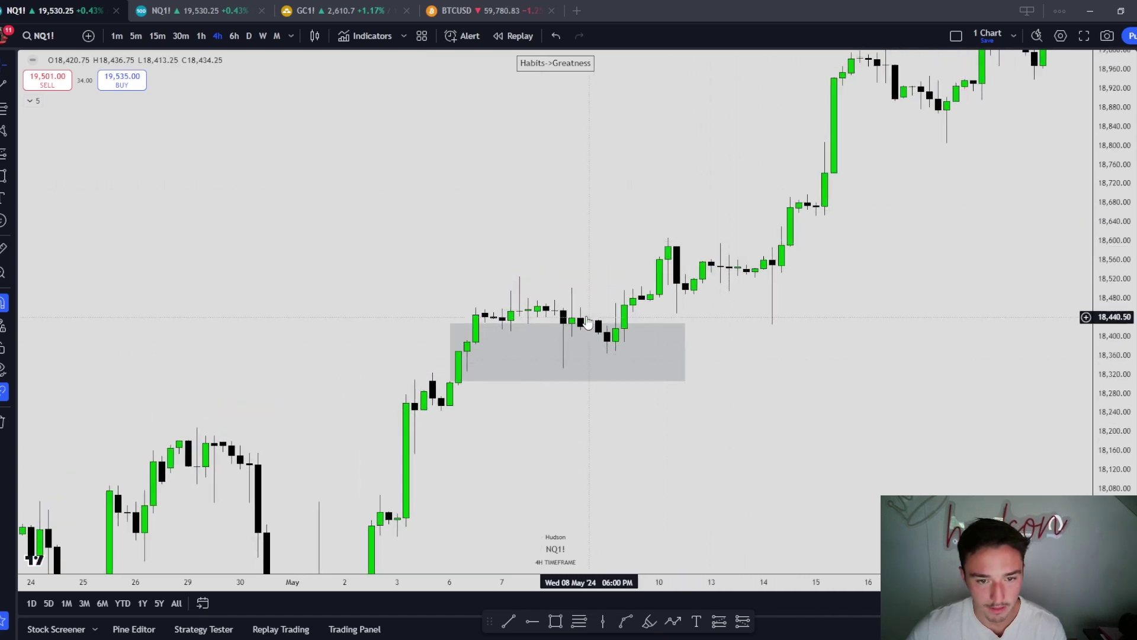
{"action": "left_click_drag", "start_coordinate": [588, 325], "coordinate": [582, 340]}
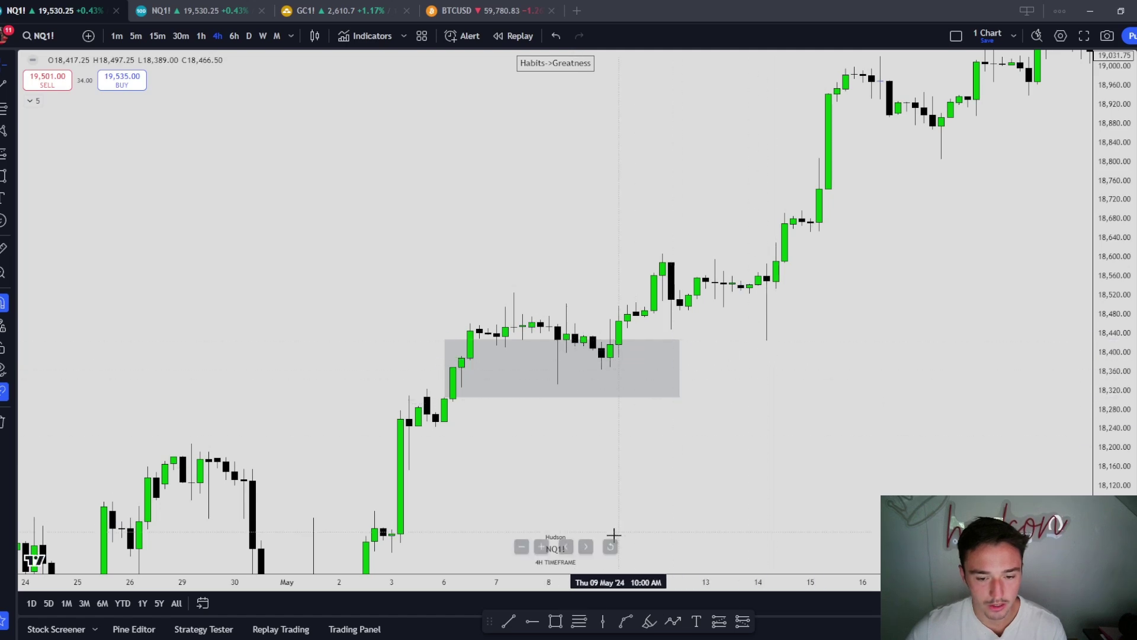
{"action": "left_click", "coordinate": [578, 621]}
{"action": "left_click", "coordinate": [557, 384]}
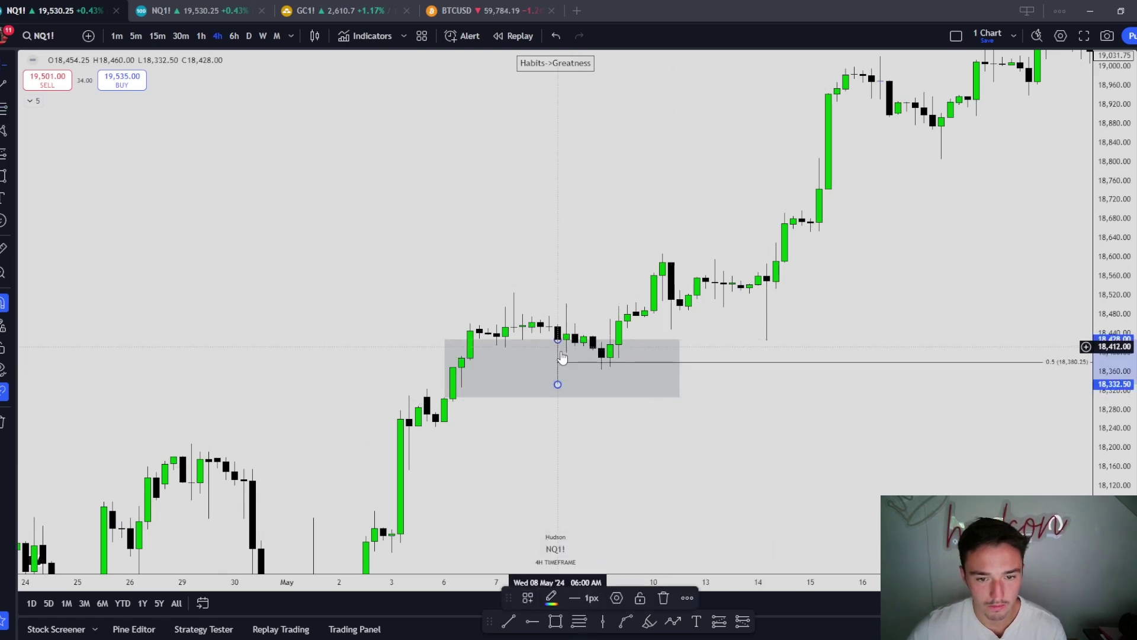
{"action": "left_click", "coordinate": [557, 353]}
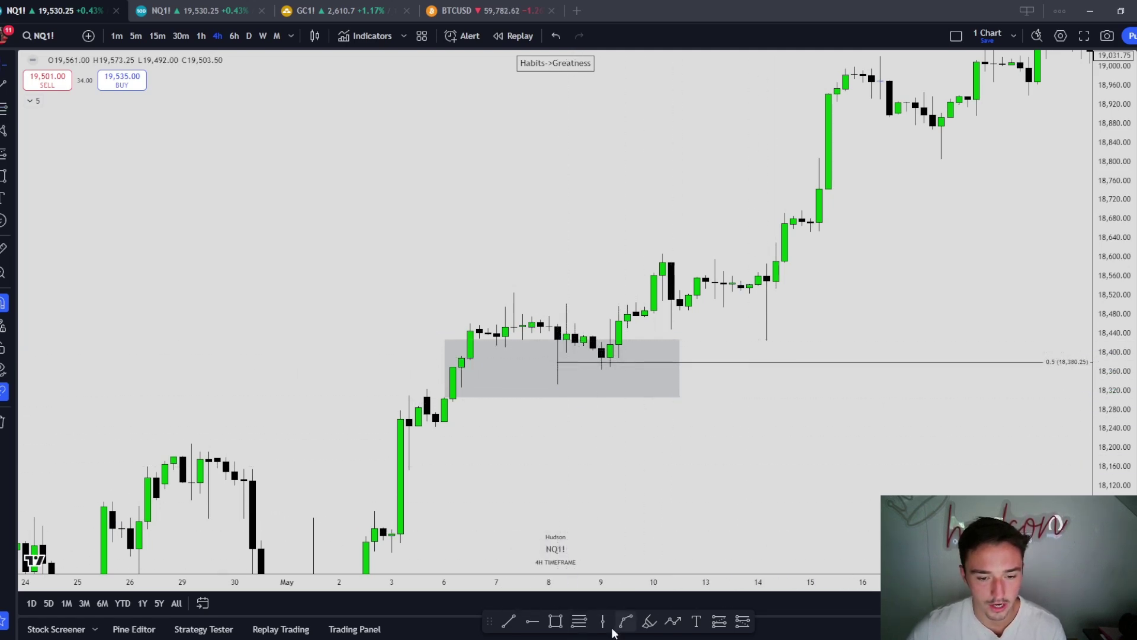
Draw a horizontal trend line at 18,435.25 from 8 May to 14 May 2024 and apply the OB line template.
{"action": "left_click", "coordinate": [513, 622]}
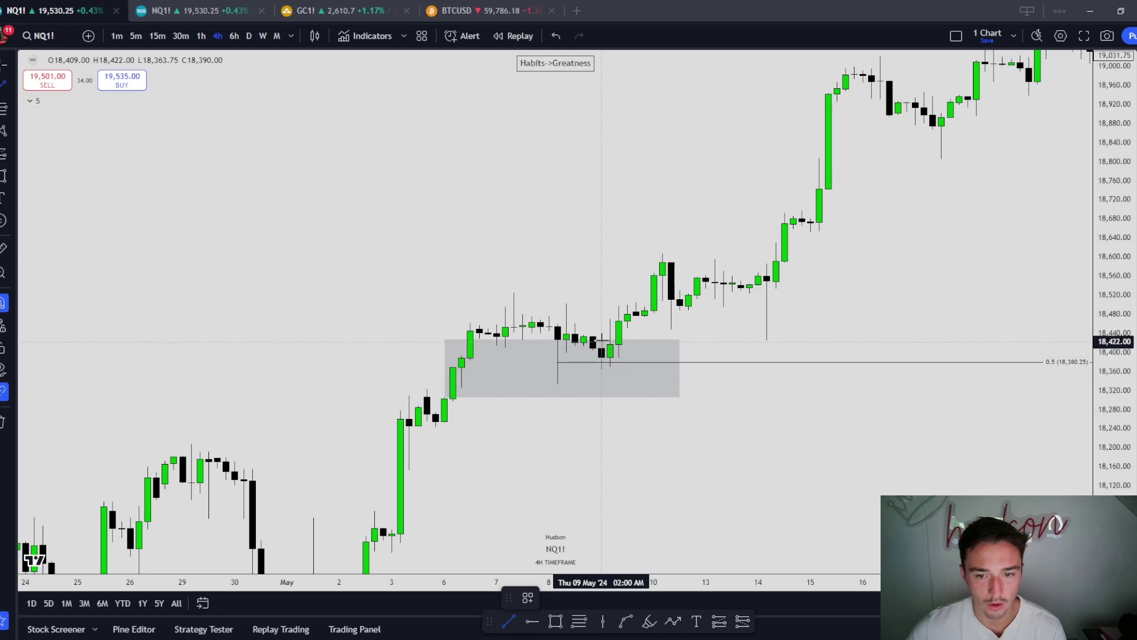
{"action": "left_click", "coordinate": [601, 342]}
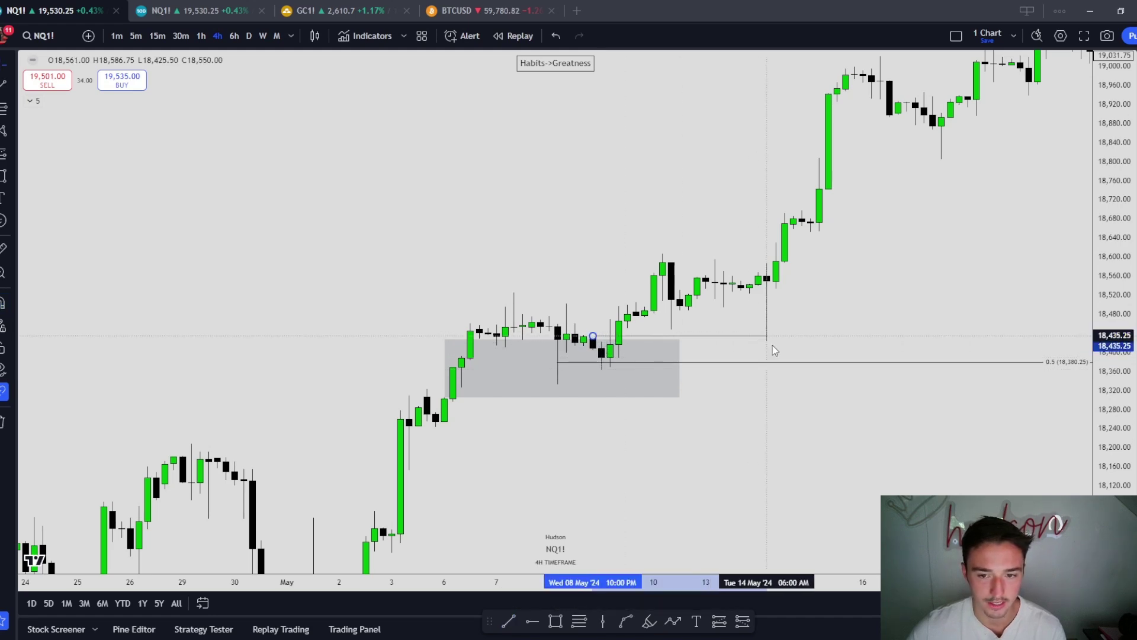
{"action": "left_click", "coordinate": [793, 336]}
{"action": "left_click", "coordinate": [526, 592]}
{"action": "left_click", "coordinate": [532, 586]}
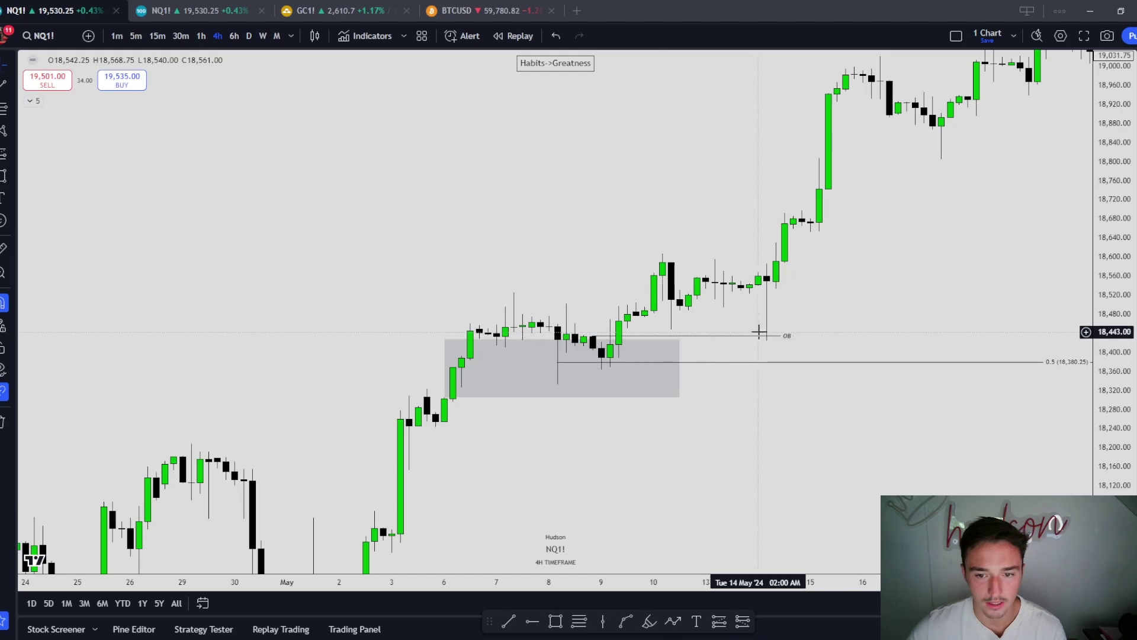
Draw a horizontal trend line at 18,448.50 from the 10 May 2024 low to 14 May and apply the x line template.
{"action": "left_click", "coordinate": [671, 329]}
{"action": "left_click", "coordinate": [775, 329]}
{"action": "left_click", "coordinate": [526, 598]}
{"action": "left_click", "coordinate": [526, 627]}
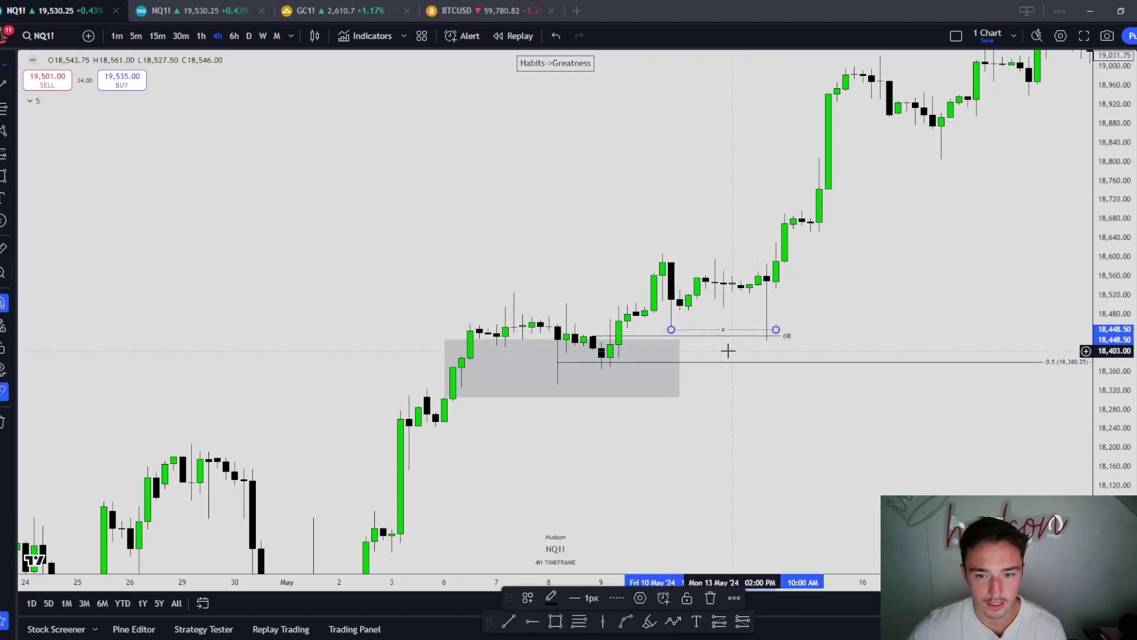
Mark the short-term low at 18,659.75 with a horizontal dotted trend line from 14 May to 15 May 2024.
{"action": "left_click_drag", "start_coordinate": [832, 289], "coordinate": [575, 382]}
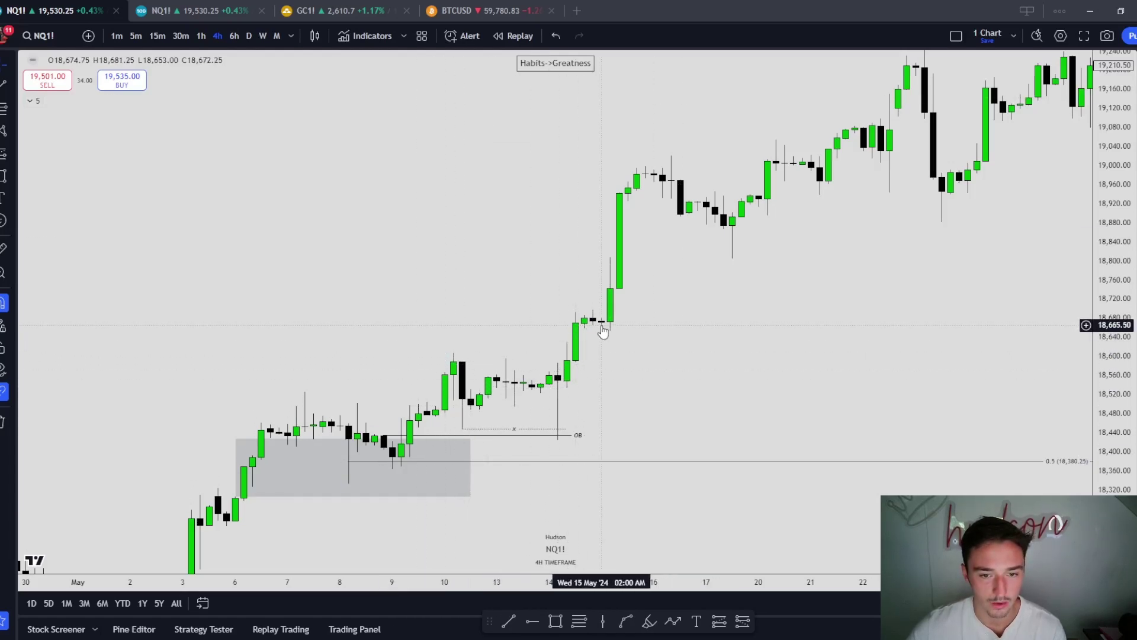
{"action": "left_click", "coordinate": [508, 620]}
{"action": "left_click", "coordinate": [584, 327]}
{"action": "left_click", "coordinate": [618, 328]}
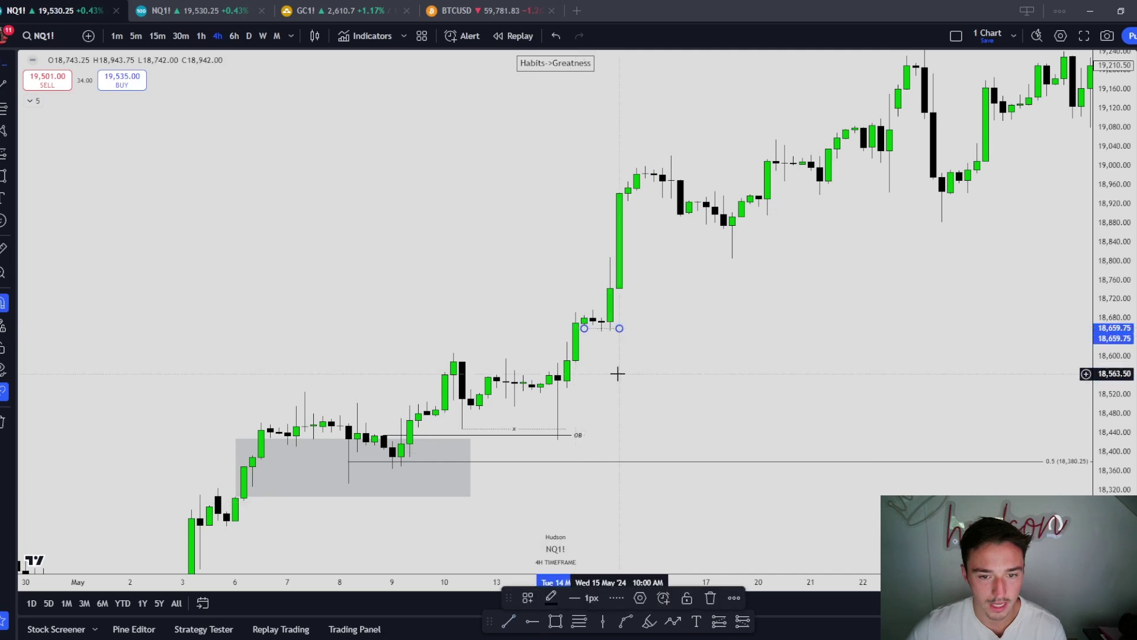
{"action": "left_click", "coordinate": [616, 373]}
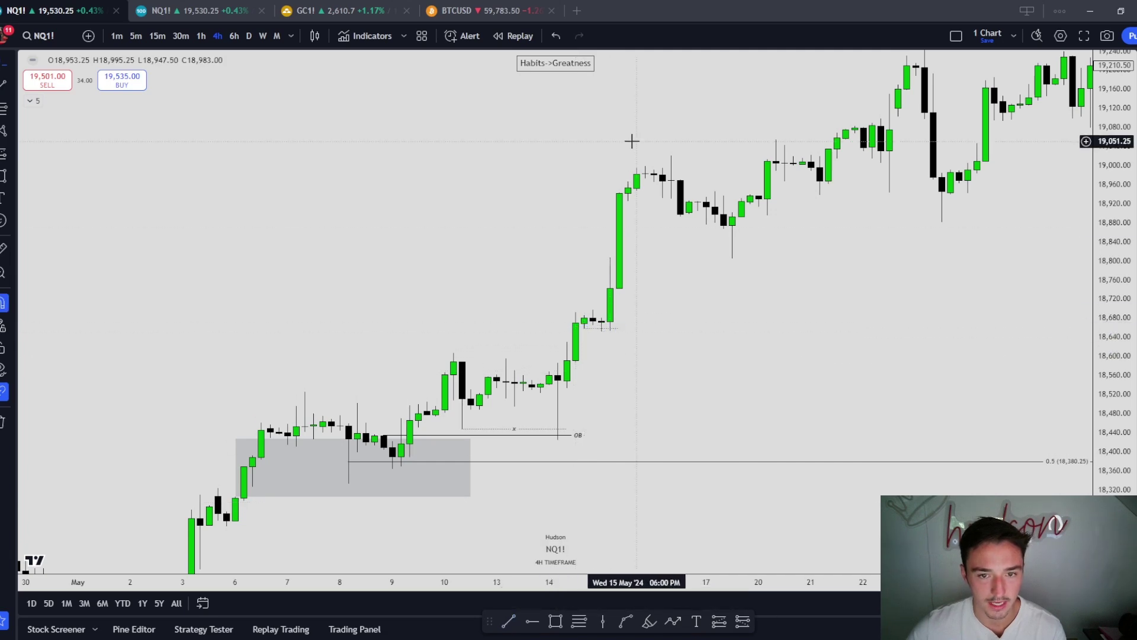
Draw a grey rectangle over the gap between 18,807.75 and 18,925.75, extending from 15 May to about 20 May 2024.
{"action": "left_click_drag", "start_coordinate": [661, 136], "coordinate": [555, 246]}
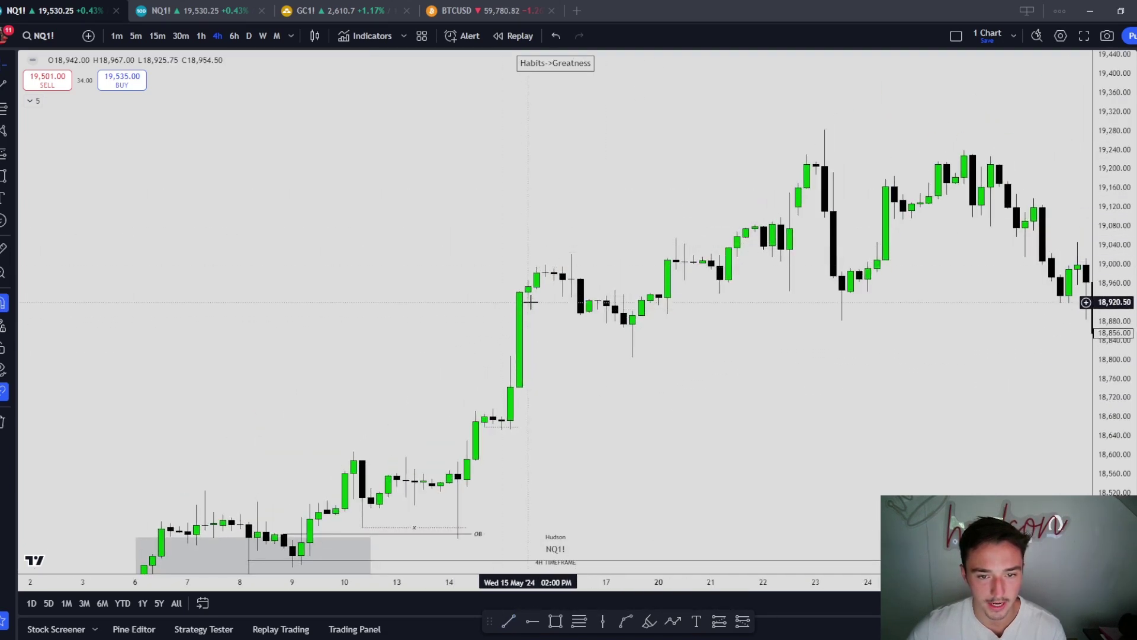
{"action": "left_click", "coordinate": [556, 621]}
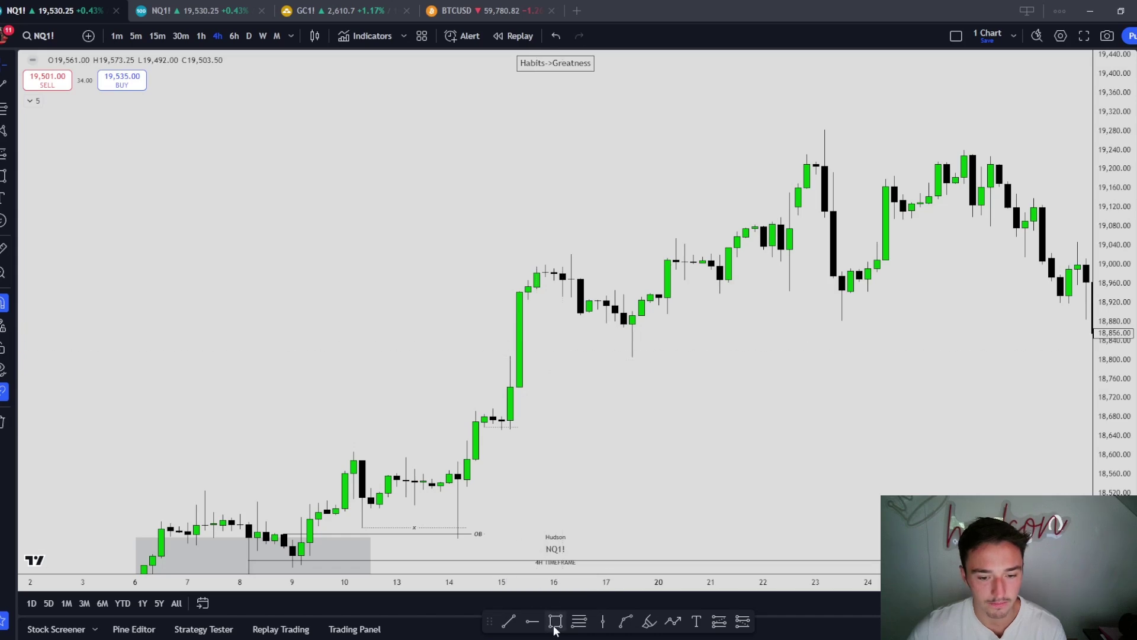
{"action": "left_click", "coordinate": [510, 356]}
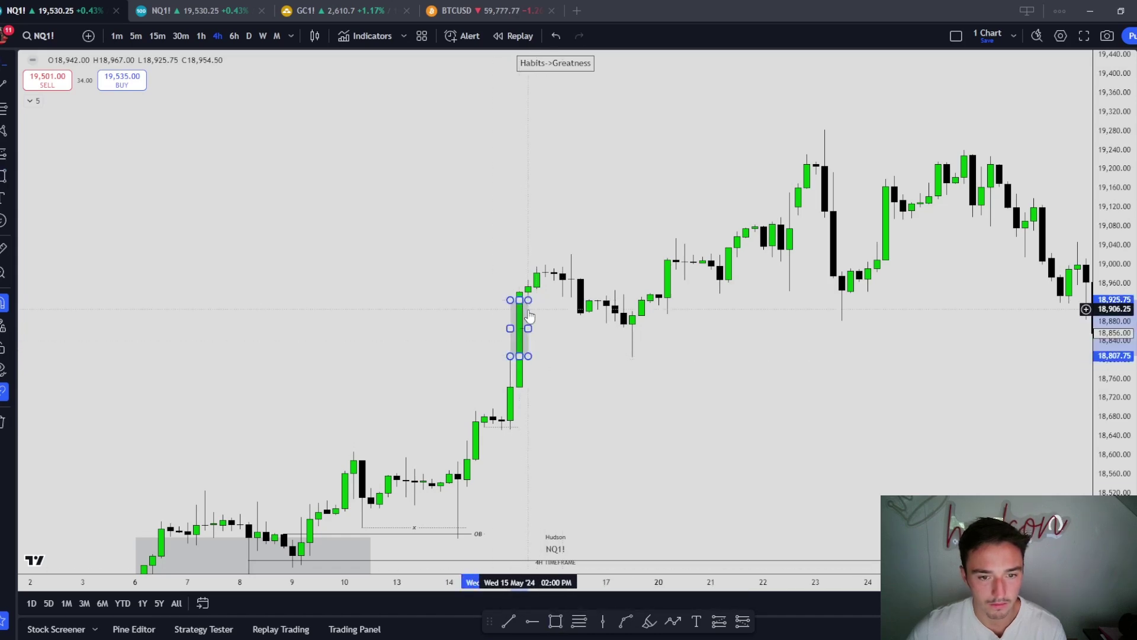
{"action": "left_click", "coordinate": [650, 299]}
{"action": "left_click", "coordinate": [693, 371]}
Mark the low at 18,967.00 with a horizontal dotted trend line from 20 May to 21 May 2024.
{"action": "left_click_drag", "start_coordinate": [749, 170], "coordinate": [692, 309]}
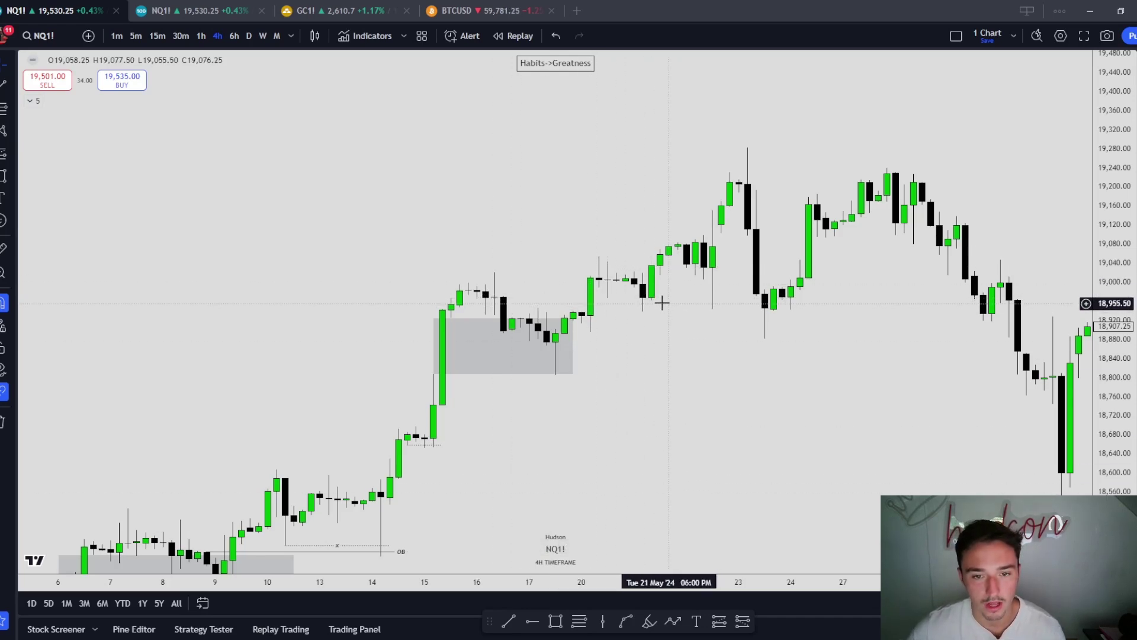
{"action": "left_click_drag", "start_coordinate": [686, 288], "coordinate": [662, 302]}
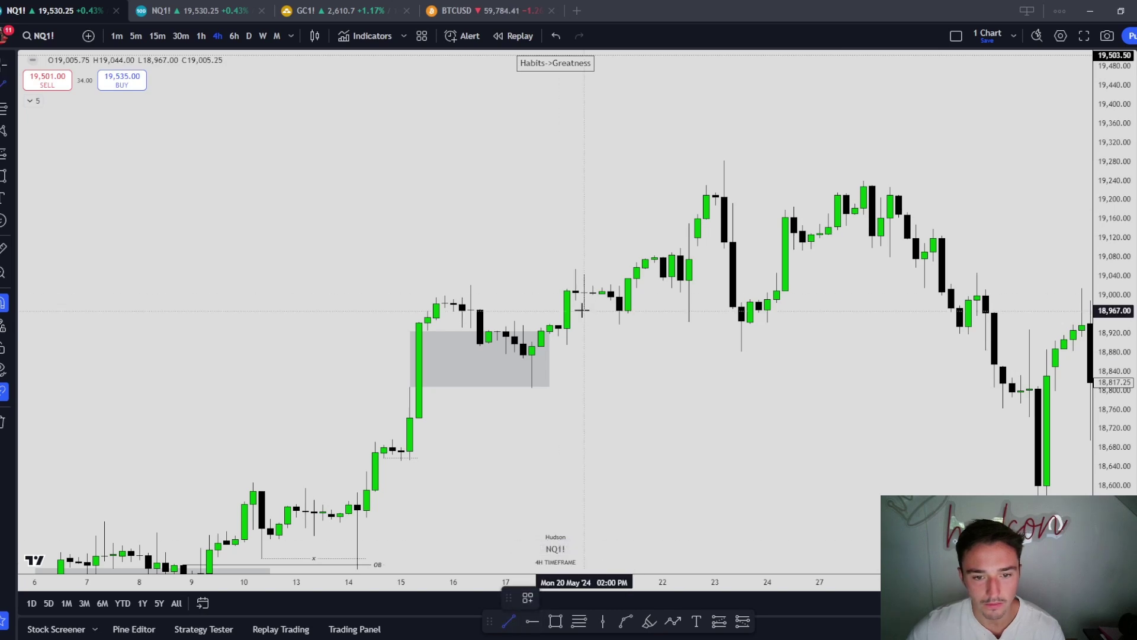
{"action": "left_click", "coordinate": [584, 311]}
{"action": "left_click", "coordinate": [636, 310]}
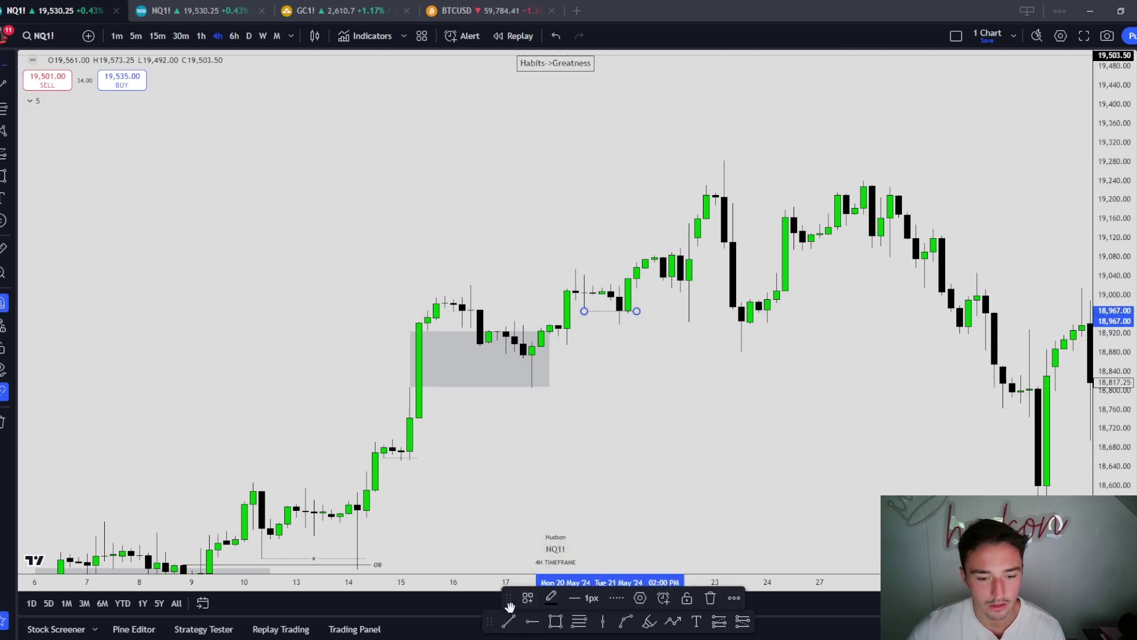
Draw a horizontal trend line at about 18,995 from 21 May to 22 May 2024 and apply the OB line template.
{"action": "left_click", "coordinate": [508, 621]}
{"action": "left_click", "coordinate": [705, 305], "text": "shift"}
{"action": "left_click", "coordinate": [527, 598]}
{"action": "left_click", "coordinate": [524, 589]}
{"action": "left_click", "coordinate": [653, 363]}
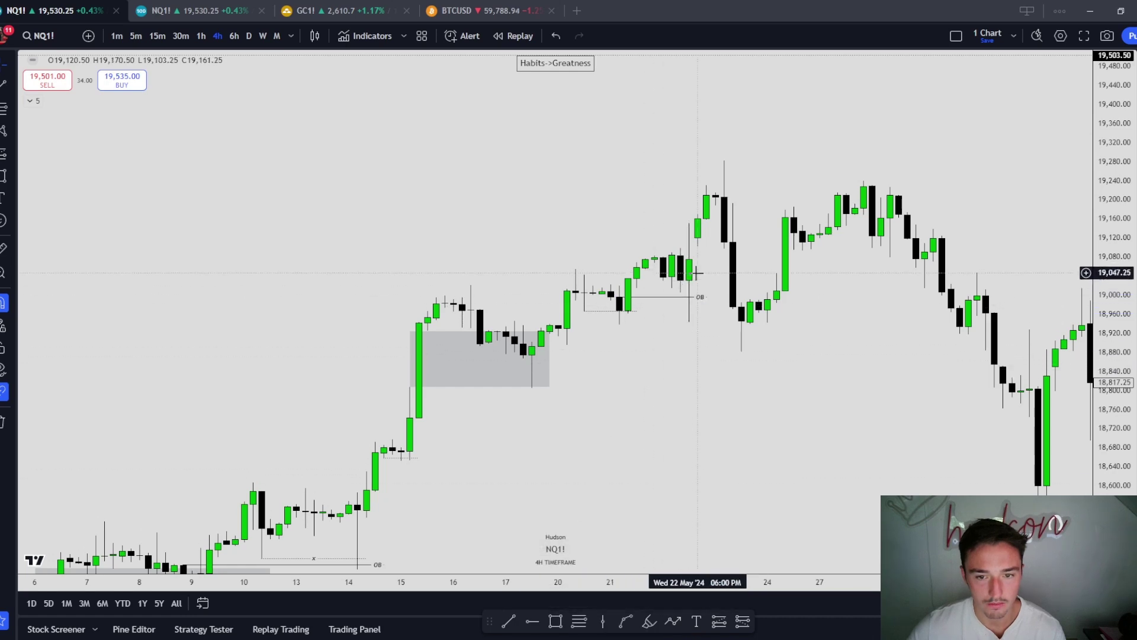
{"action": "left_click_drag", "start_coordinate": [831, 243], "coordinate": [747, 243]}
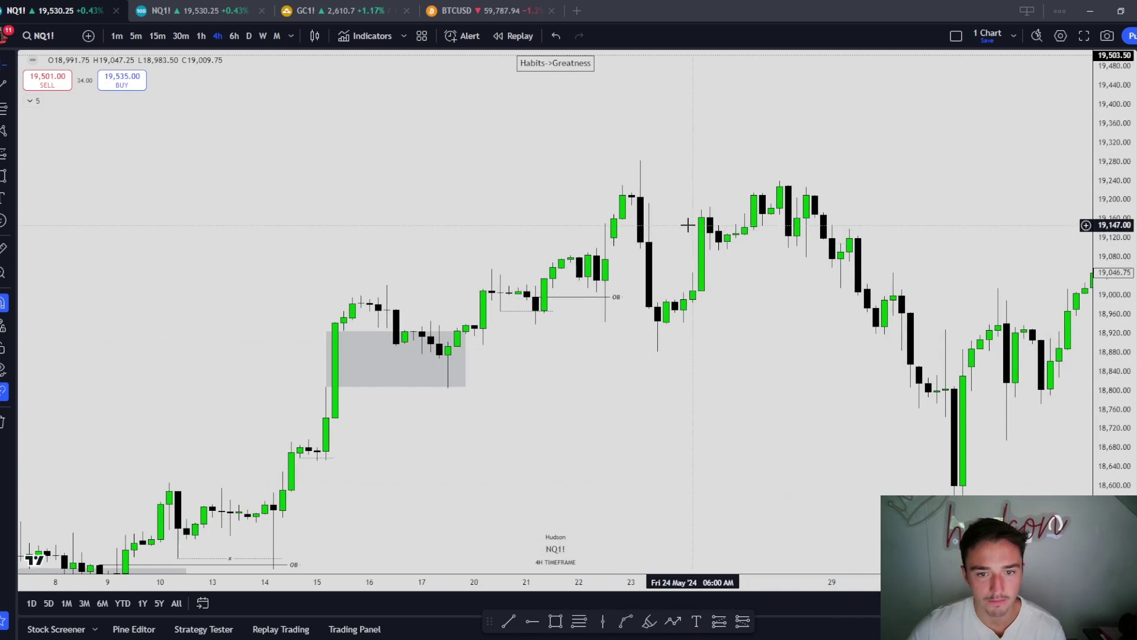
{"action": "scroll", "coordinate": [693, 216], "scroll_direction": "down", "scroll_amount": 6}
{"action": "left_click_drag", "start_coordinate": [821, 279], "coordinate": [717, 276]}
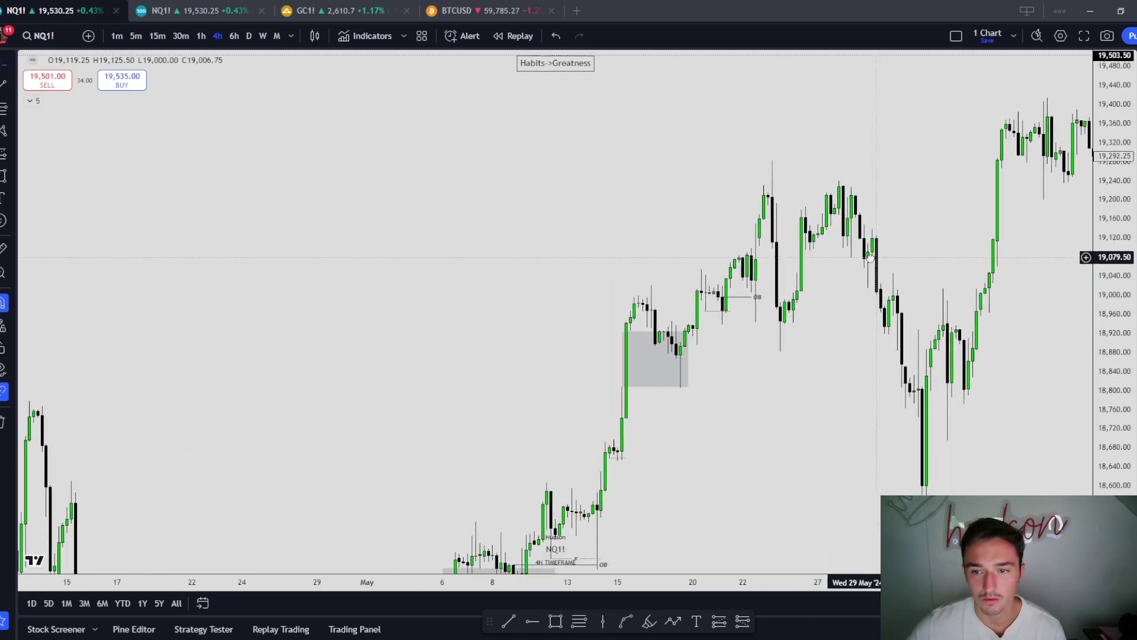
{"action": "left_click", "coordinate": [516, 36]}
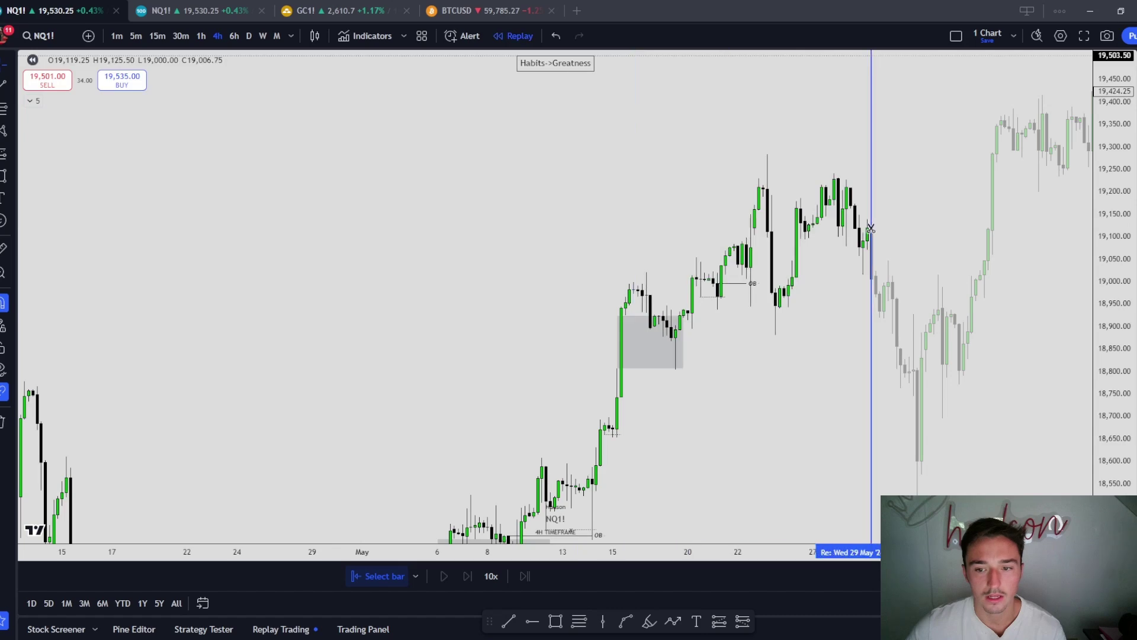
{"action": "left_click", "coordinate": [934, 267]}
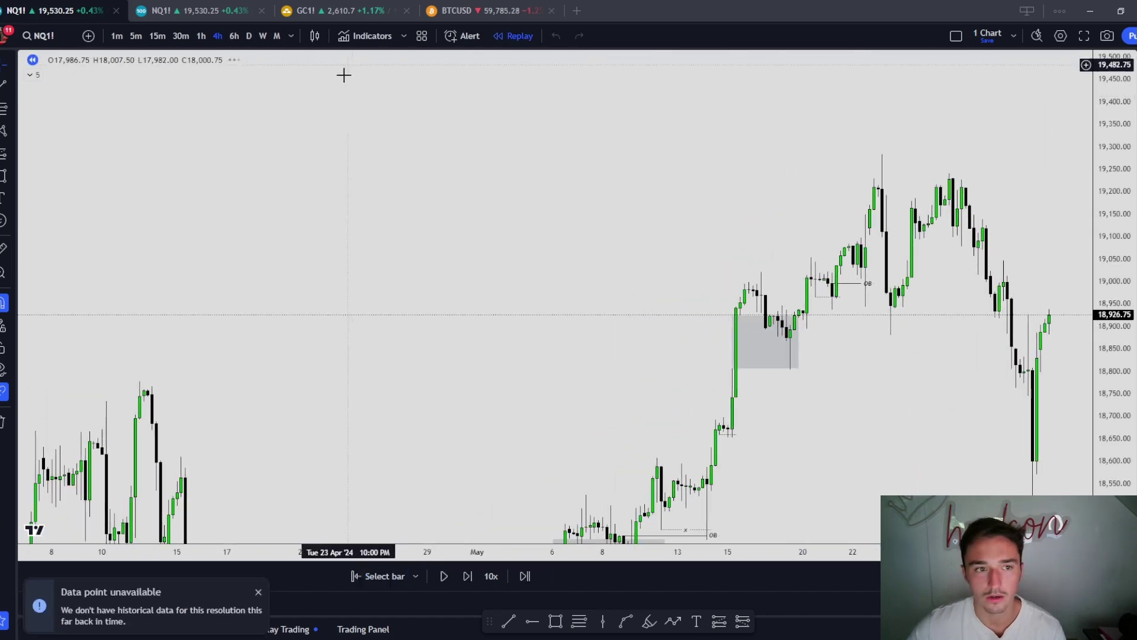
{"action": "left_click", "coordinate": [510, 33]}
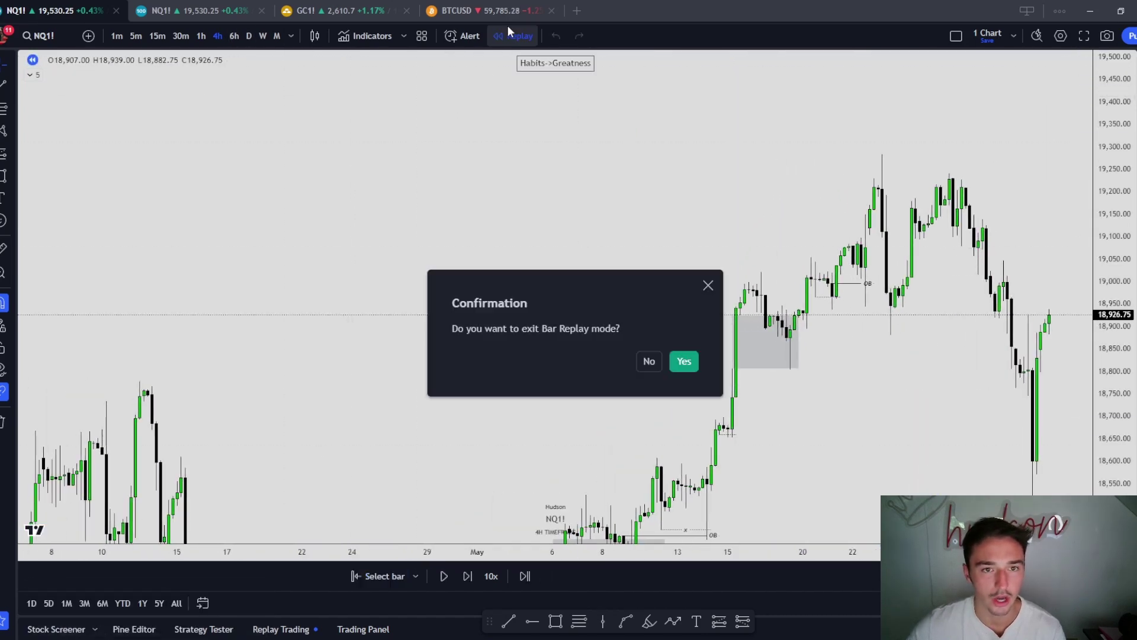
{"action": "left_click", "coordinate": [681, 362]}
Switch the chart to the daily timeframe and draw a horizontal trend line from the 21 March 2024 high to 14 May 2024.
{"action": "left_click", "coordinate": [247, 36]}
{"action": "right_click", "coordinate": [726, 218]}
{"action": "left_click", "coordinate": [752, 223]}
{"action": "scroll", "coordinate": [646, 267], "scroll_direction": "up", "scroll_amount": 3}
{"action": "left_click_drag", "start_coordinate": [508, 308], "coordinate": [795, 368]}
{"action": "left_click_drag", "start_coordinate": [1099, 416], "coordinate": [1100, 379]}
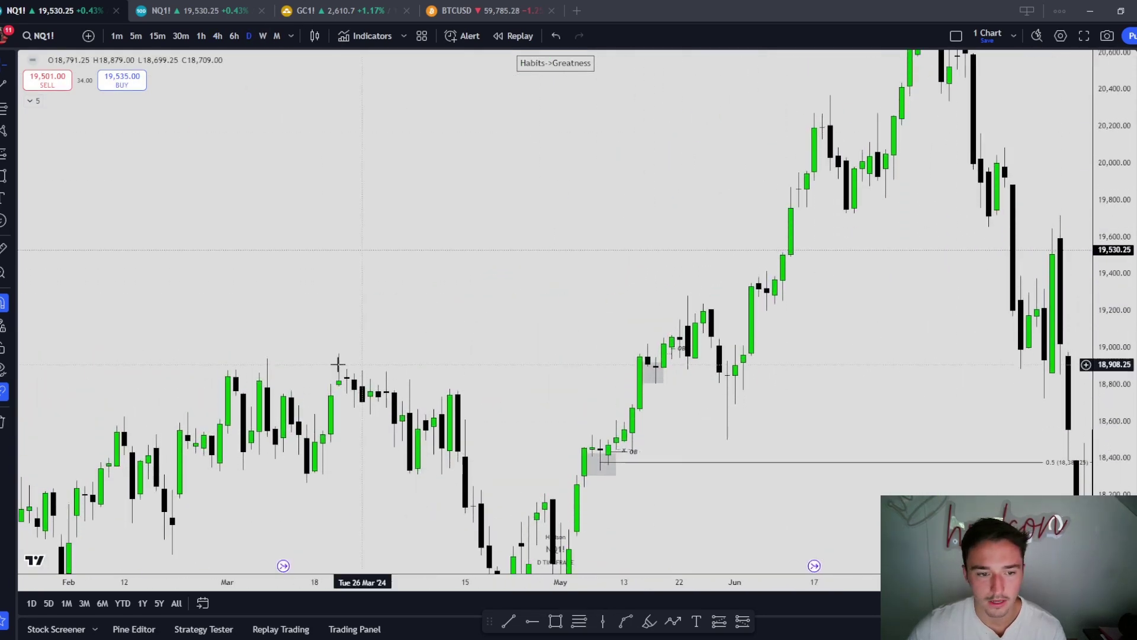
{"action": "left_click", "coordinate": [507, 621]}
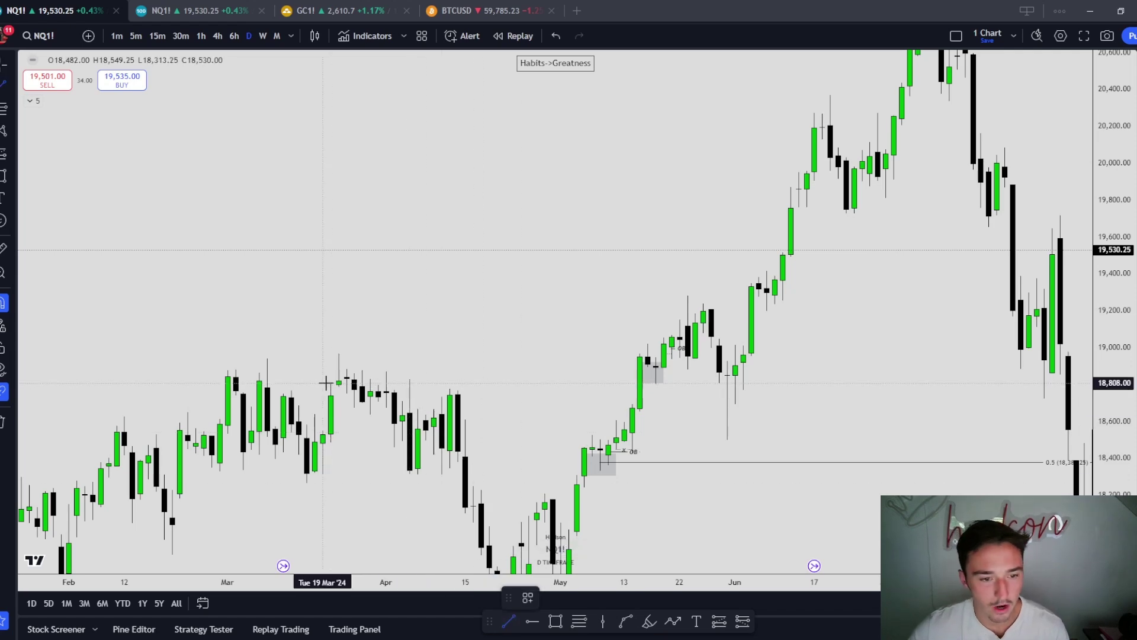
{"action": "left_click", "coordinate": [339, 350]}
{"action": "left_click", "coordinate": [632, 354]}
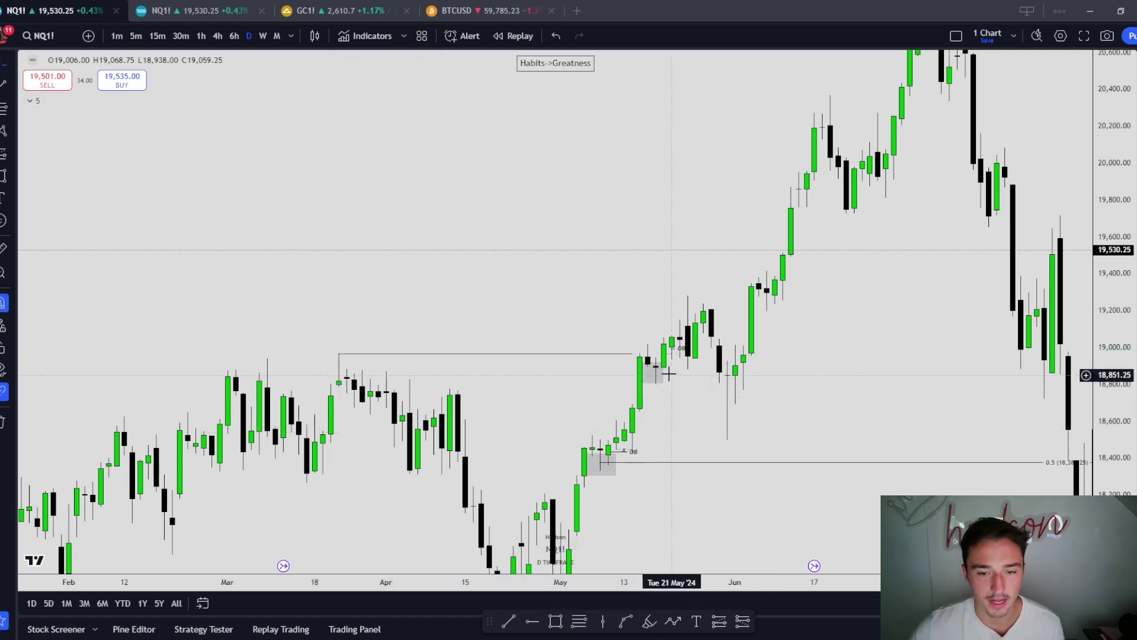
Draw a horizontal trend line at 18,805.00 from 17 May to 7 June 2024 and apply the Sellside line template.
{"action": "scroll", "coordinate": [654, 379], "scroll_direction": "up", "scroll_amount": 2}
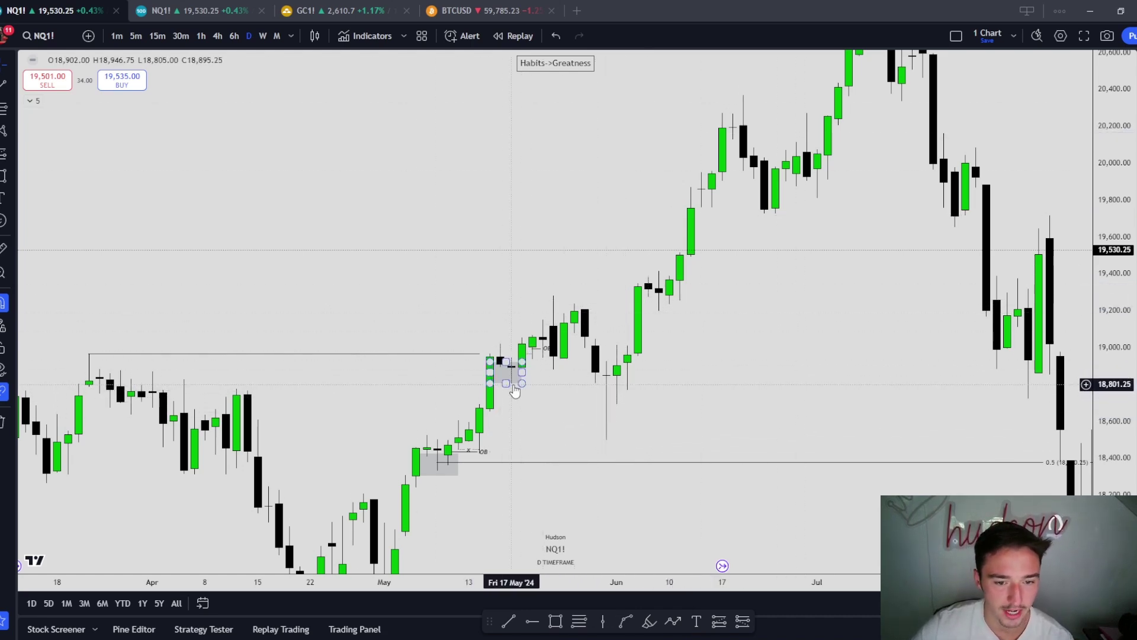
{"action": "left_click", "coordinate": [516, 620]}
{"action": "left_click", "coordinate": [659, 384]}
{"action": "left_click", "coordinate": [528, 600]}
{"action": "left_click", "coordinate": [535, 616]}
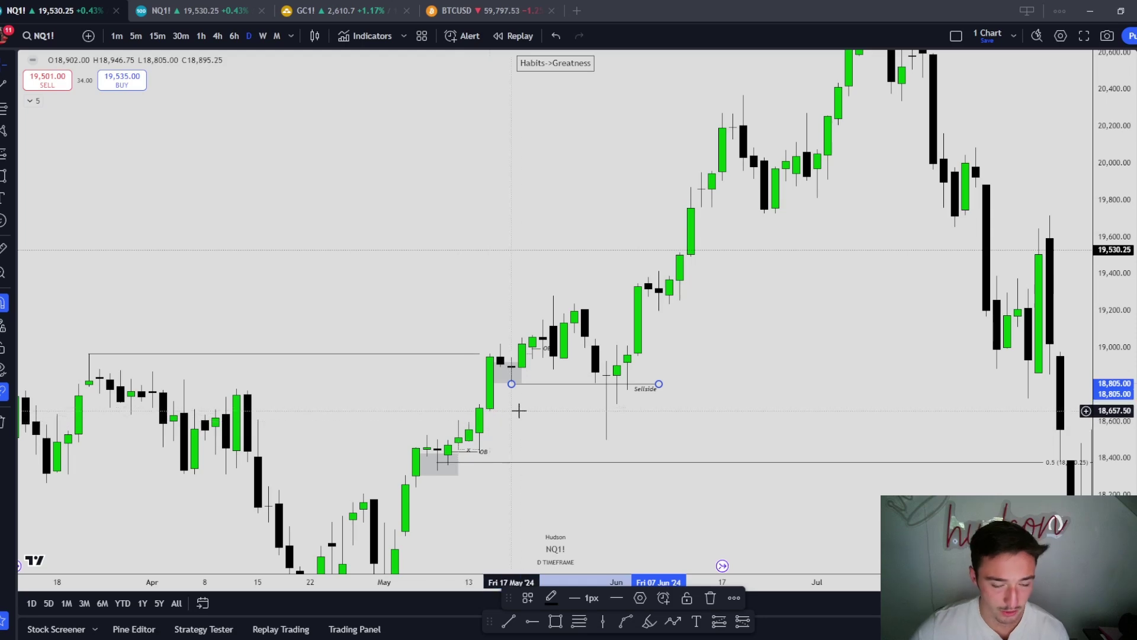
Draw a grey rectangle over the daily gap between about 19,010 and 19,270, extending from 4 June to about 13 June 2024.
{"action": "left_click_drag", "start_coordinate": [510, 411], "coordinate": [472, 422]}
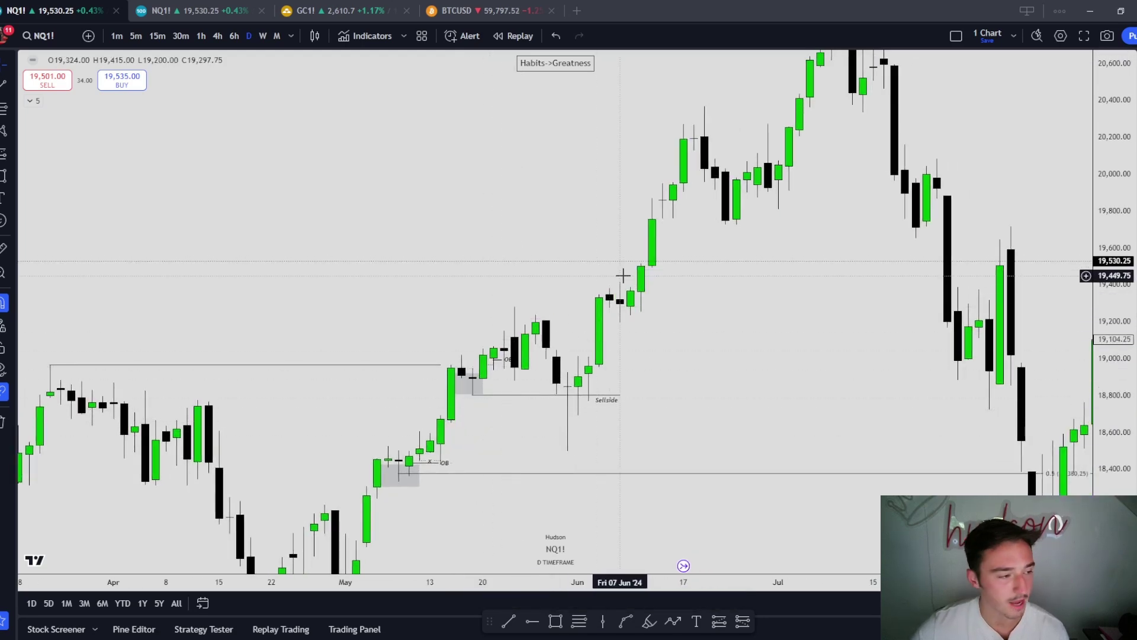
{"action": "left_click", "coordinate": [589, 356]}
{"action": "left_click", "coordinate": [610, 314]}
{"action": "left_click_drag", "start_coordinate": [610, 332], "coordinate": [662, 337]}
{"action": "left_click", "coordinate": [689, 338]}
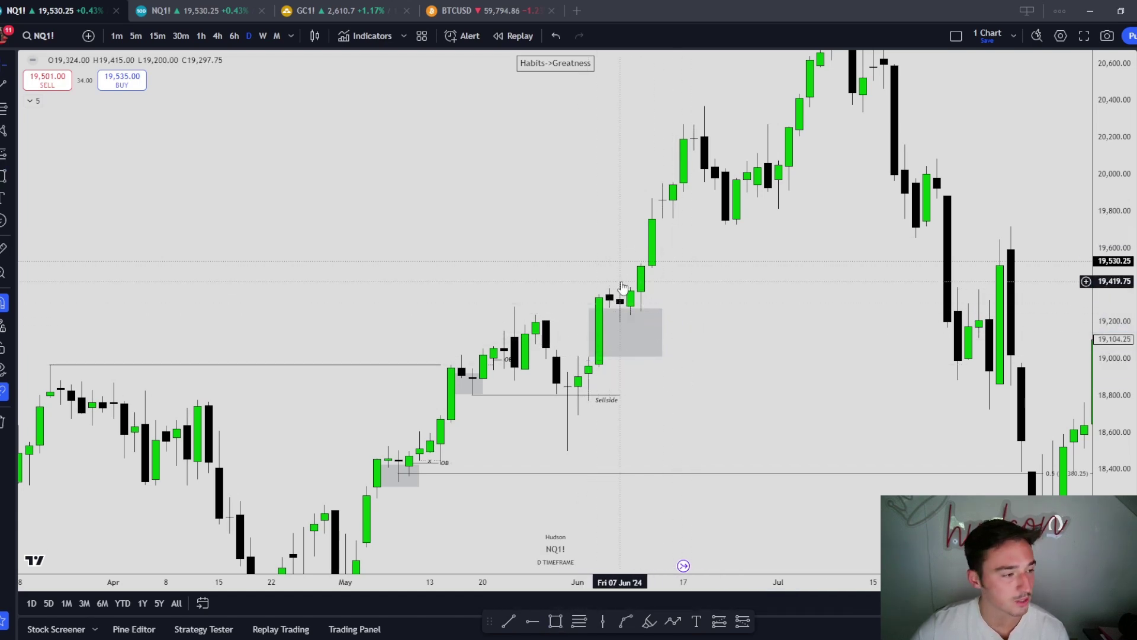
Mark the high at 20,271.25 with a short horizontal trend line from 17 June to 21 June 2024.
{"action": "left_click_drag", "start_coordinate": [688, 284], "coordinate": [643, 321]}
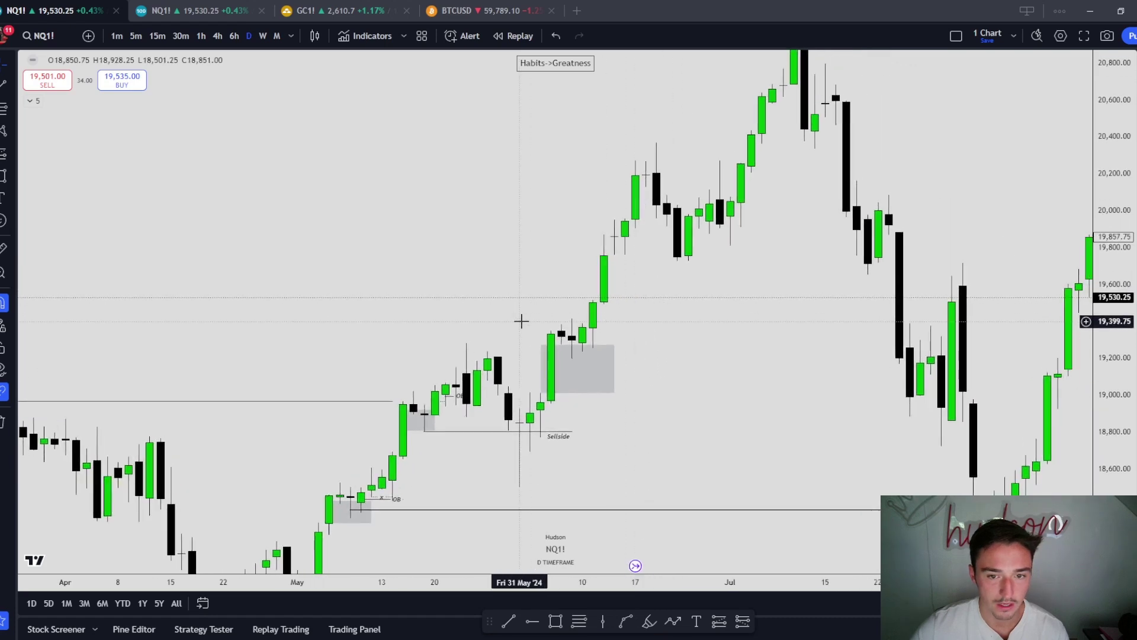
{"action": "left_click_drag", "start_coordinate": [679, 233], "coordinate": [620, 283]}
{"action": "key", "text": "alt+t"}
{"action": "left_click_drag", "start_coordinate": [585, 213], "coordinate": [608, 212]}
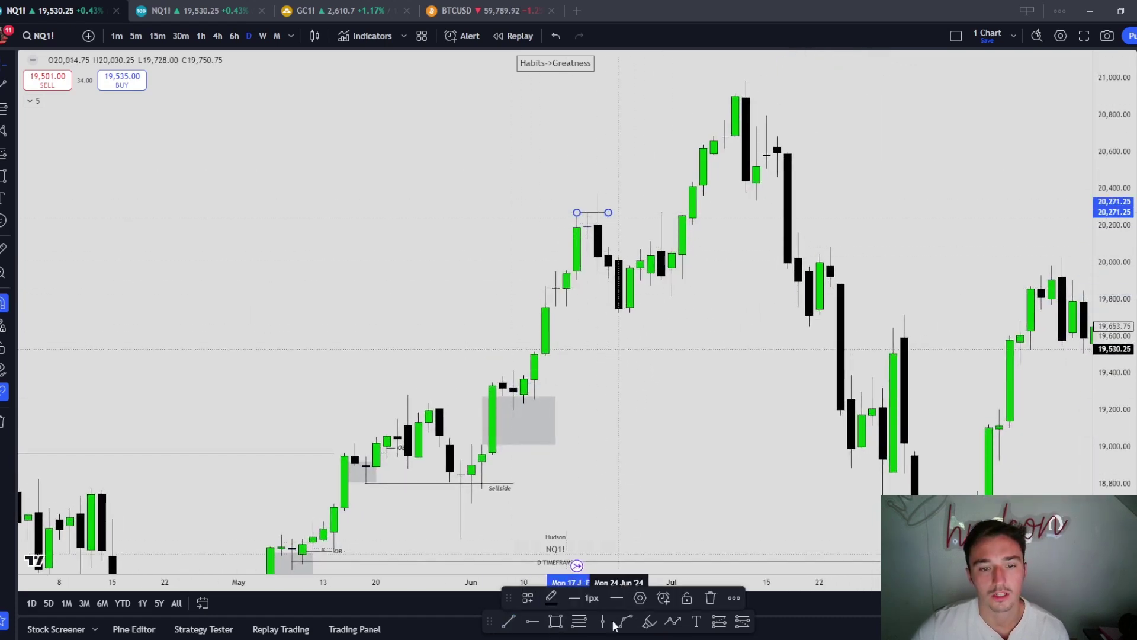
Draw a rectangle over the gap between 19,517.50 and 19,760.00 from 11 June to 1 July 2024 and apply the FVG template.
{"action": "left_click", "coordinate": [558, 625]}
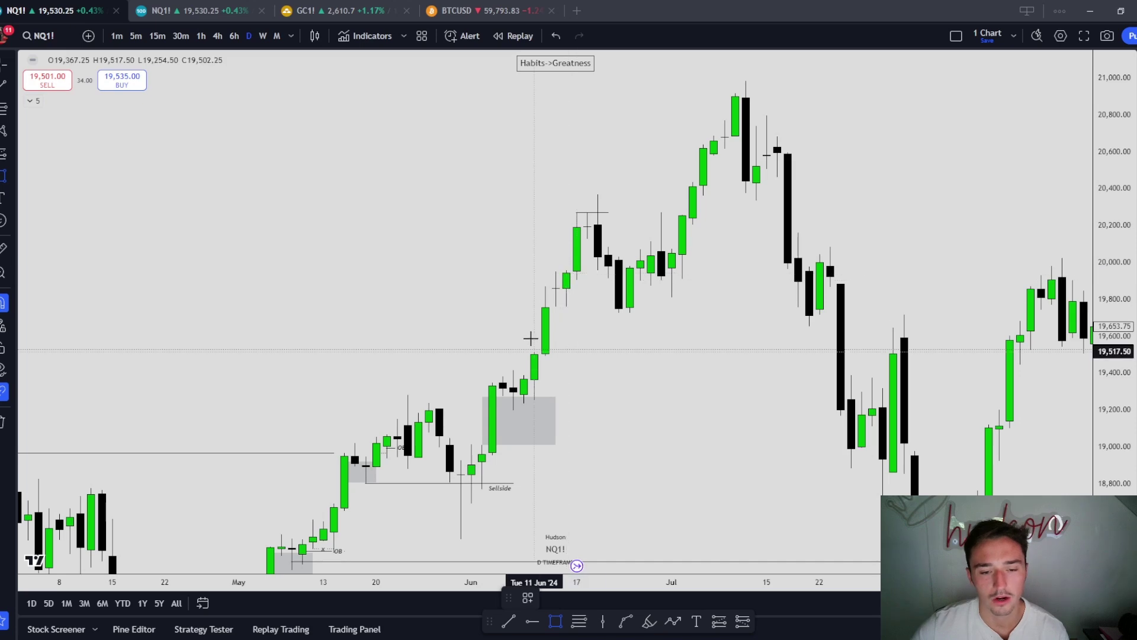
{"action": "mouse_move", "coordinate": [536, 331]}
{"action": "left_mouse_down"}
{"action": "mouse_move", "coordinate": [550, 308]}
{"action": "mouse_move", "coordinate": [671, 307]}
{"action": "left_mouse_up"}
{"action": "left_click", "coordinate": [528, 597]}
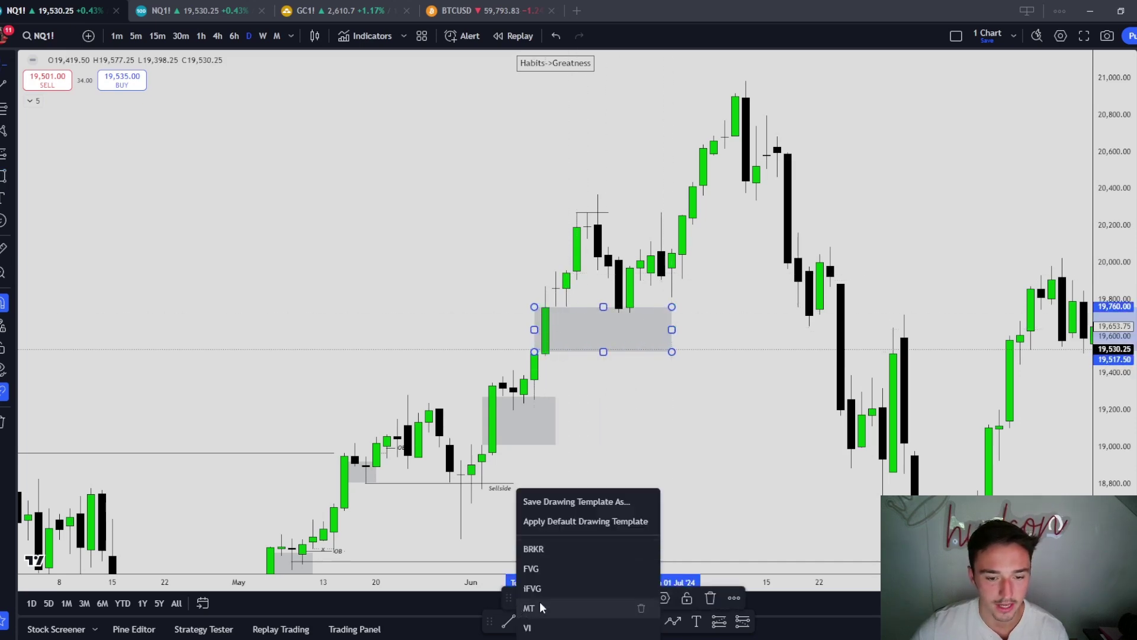
{"action": "left_click", "coordinate": [557, 577]}
Draw a horizontal trend line at 20,014.75 from 24 June to 10 July 2024.
{"action": "left_click_drag", "start_coordinate": [667, 399], "coordinate": [624, 490]}
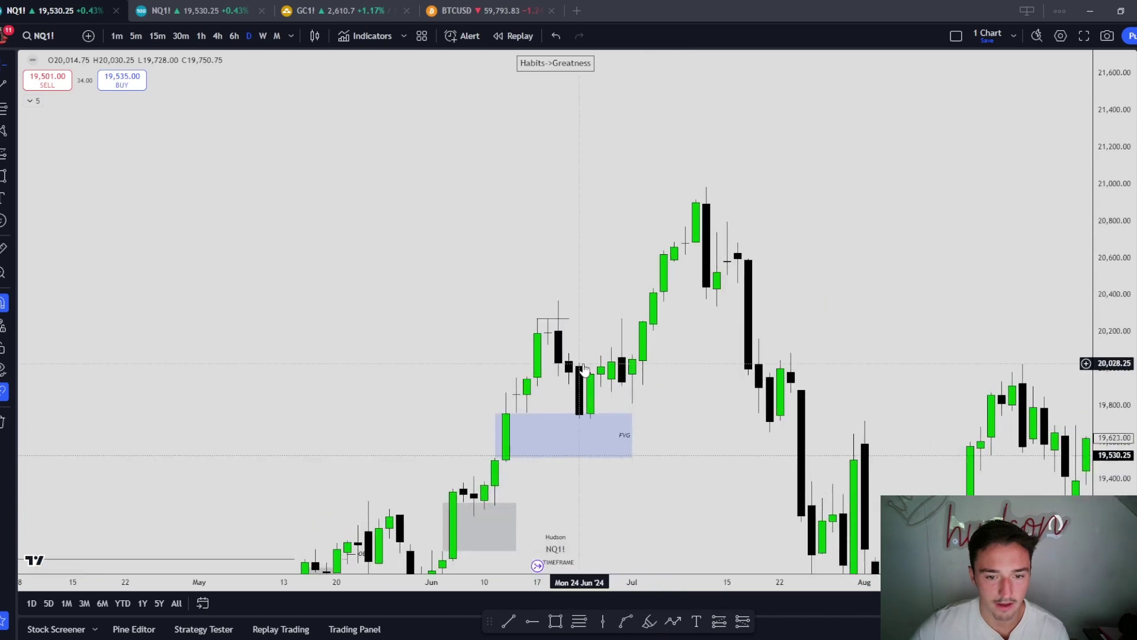
{"action": "left_click", "coordinate": [508, 621]}
{"action": "left_click", "coordinate": [579, 366]}
{"action": "left_click", "coordinate": [696, 366], "text": "shift"}
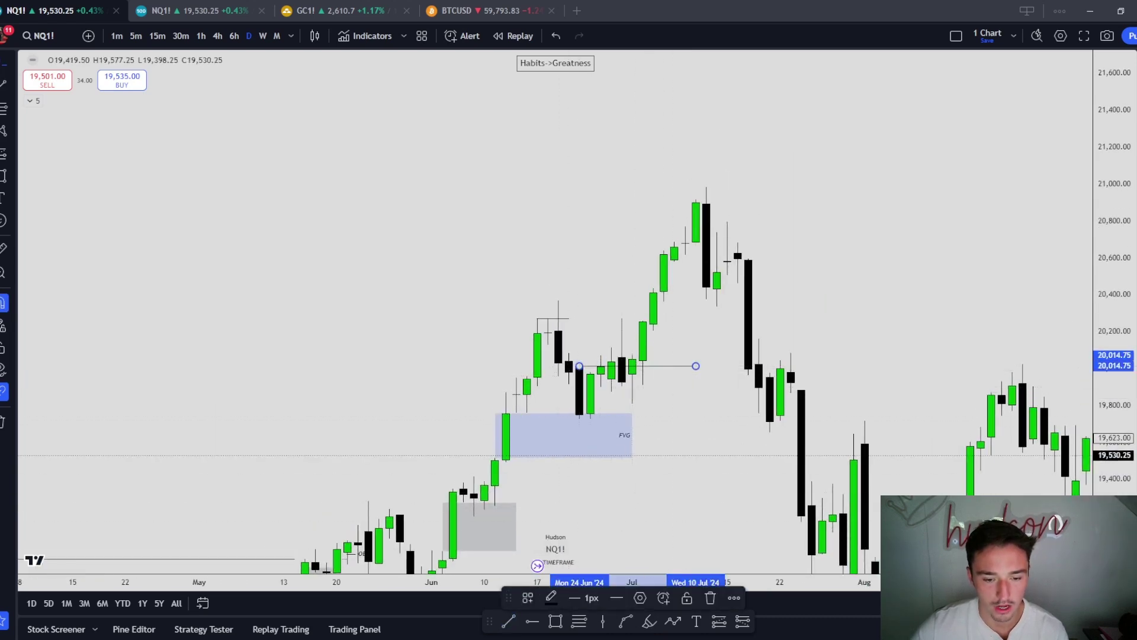
{"action": "left_click", "coordinate": [512, 616]}
{"action": "key", "text": "Escape"}
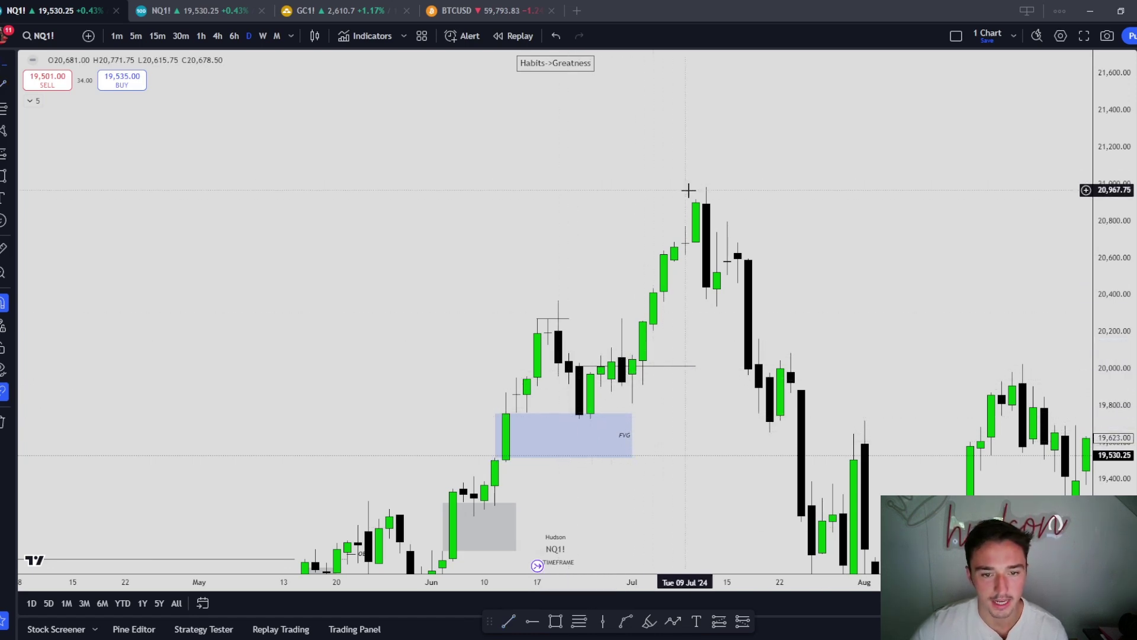
Switch the chart to the 4-hour timeframe and examine the June 2024 price action around the daily FVG.
{"action": "left_click_drag", "start_coordinate": [747, 379], "coordinate": [784, 350]}
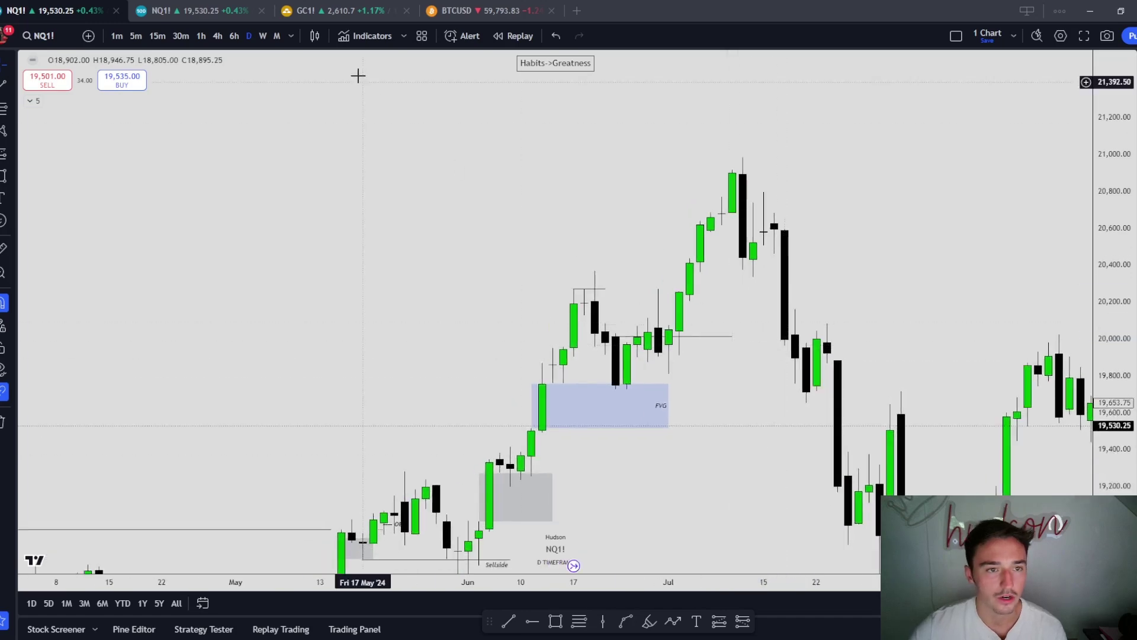
{"action": "left_click", "coordinate": [217, 36]}
{"action": "scroll", "coordinate": [478, 256], "scroll_direction": "down", "scroll_amount": 10}
{"action": "scroll", "coordinate": [956, 316], "scroll_direction": "up", "scroll_amount": 8}
{"action": "scroll", "coordinate": [924, 403], "scroll_direction": "up", "scroll_amount": 3}
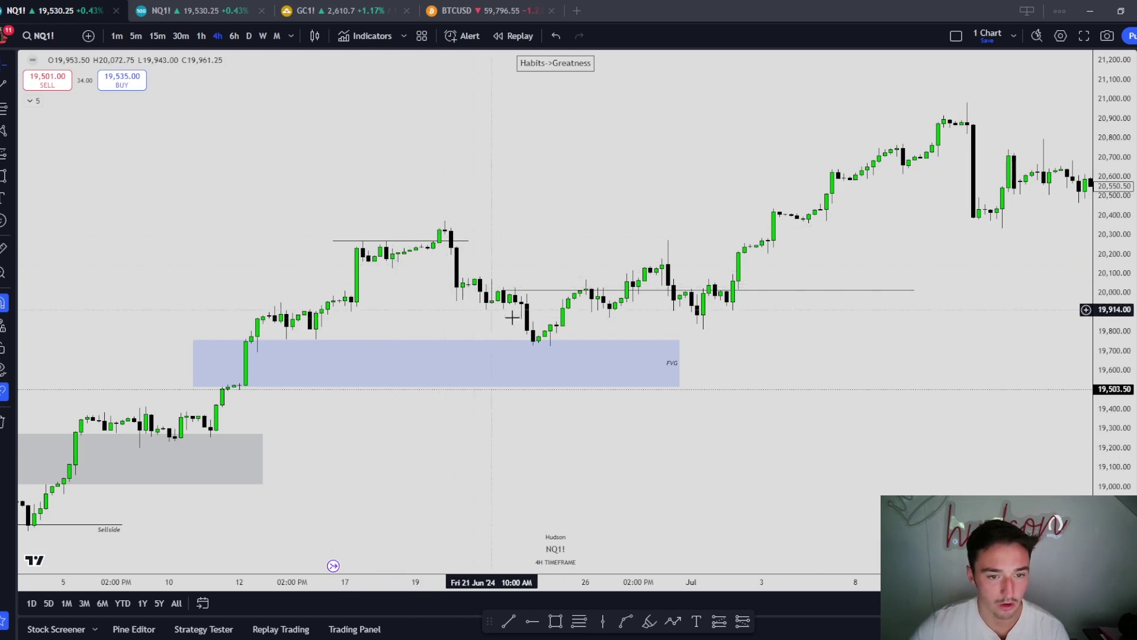
{"action": "left_click_drag", "start_coordinate": [406, 267], "coordinate": [912, 375]}
{"action": "scroll", "coordinate": [531, 289], "scroll_direction": "up", "scroll_amount": 4}
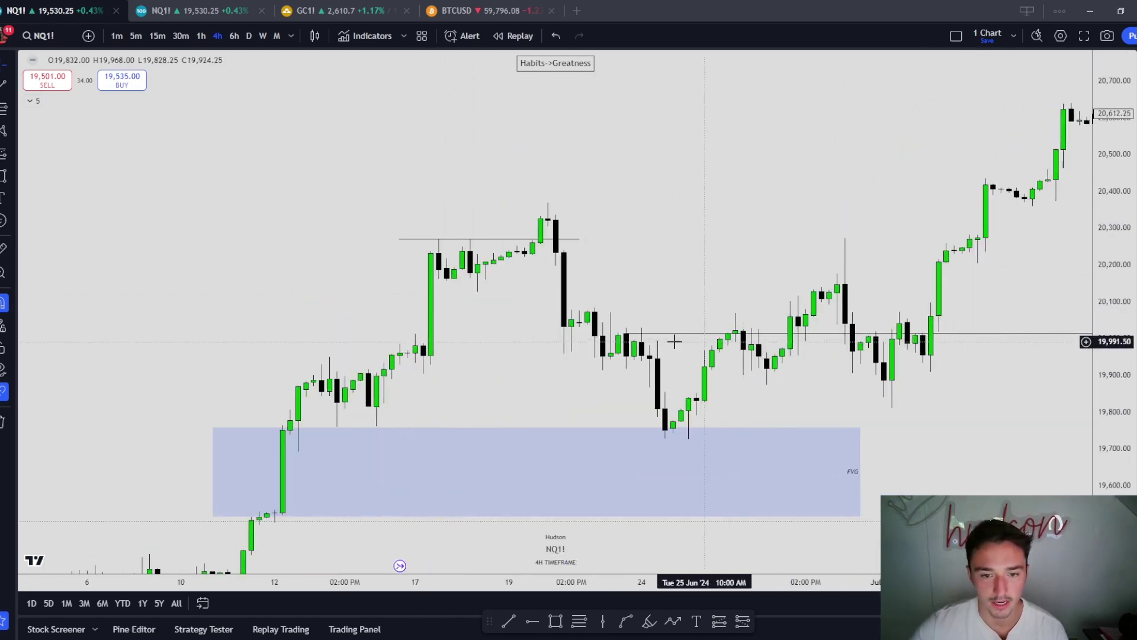
{"action": "left_click", "coordinate": [219, 460]}
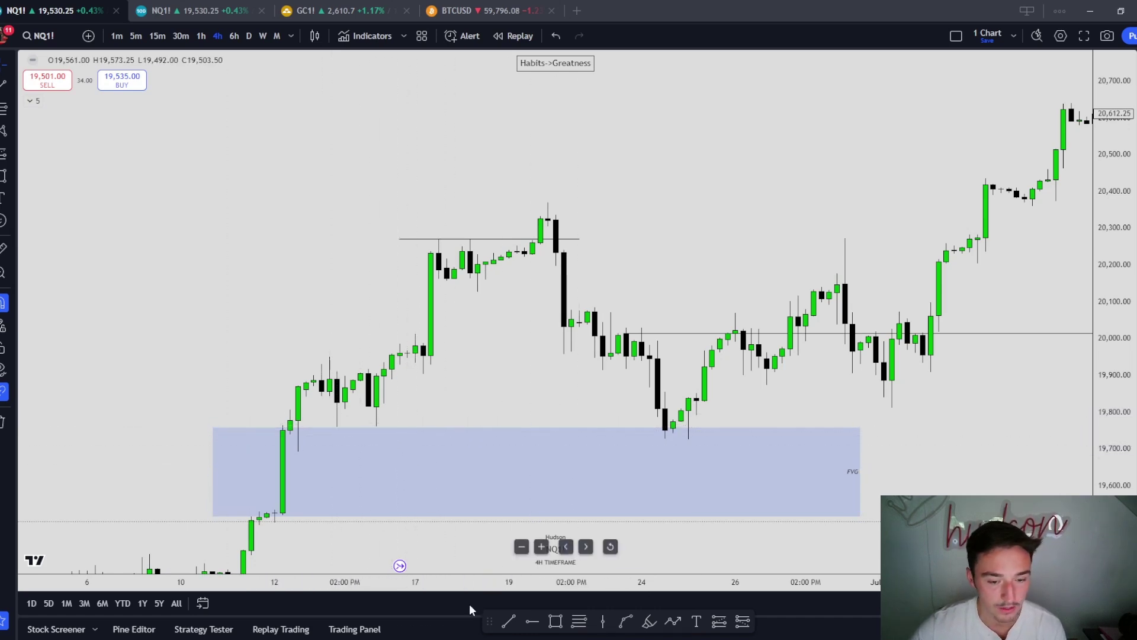
Draw horizontal trend lines at about 20,078 from 20 to 21 June 2024 and at 20,045.50 from 20 to 24 June 2024.
{"action": "left_click", "coordinate": [508, 622]}
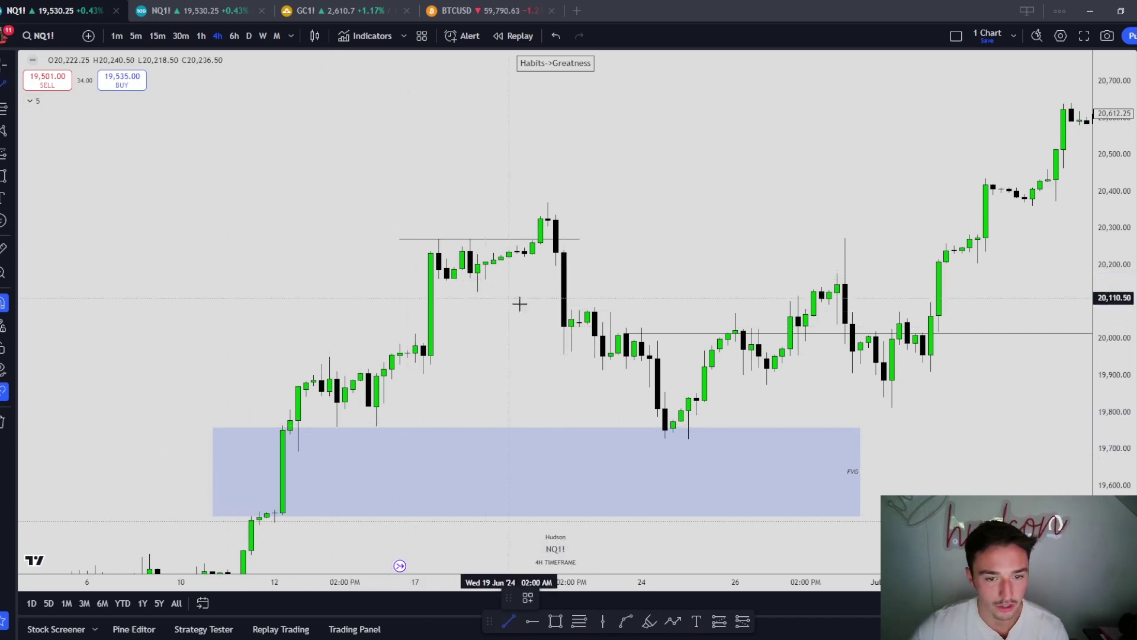
{"action": "left_click_drag", "start_coordinate": [571, 310], "coordinate": [610, 310]}
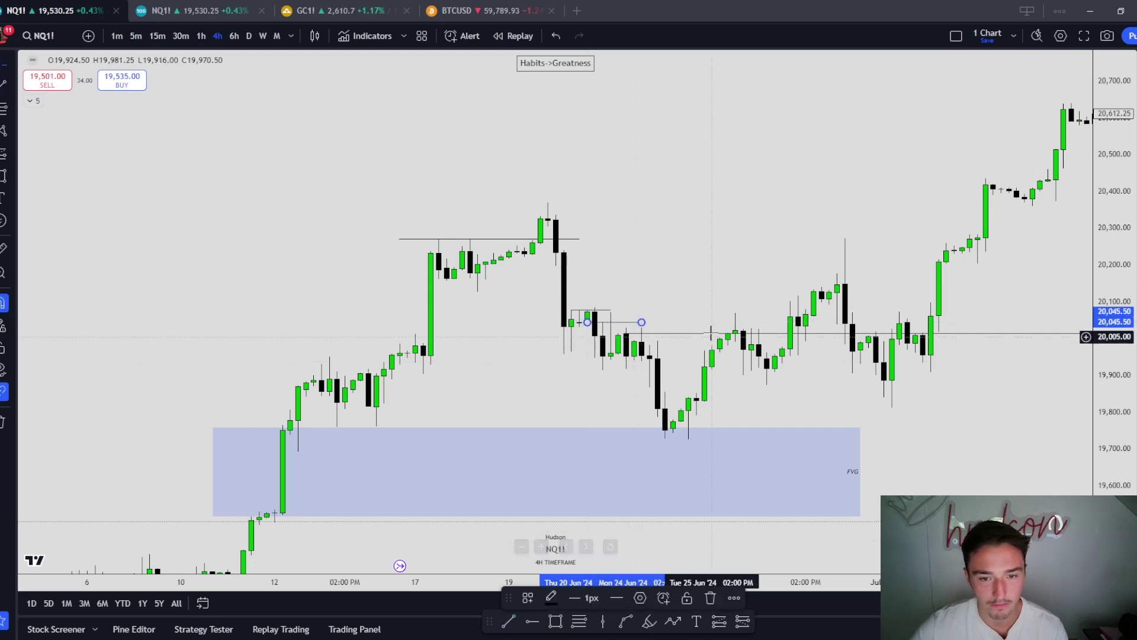
{"action": "left_click", "coordinate": [641, 321]}
Delete the horizontal lines at 20,271.25 and 20,014.75, and apply the OB line template to the line at 20,045.50.
{"action": "left_click", "coordinate": [500, 238]}
{"action": "key", "text": "Delete"}
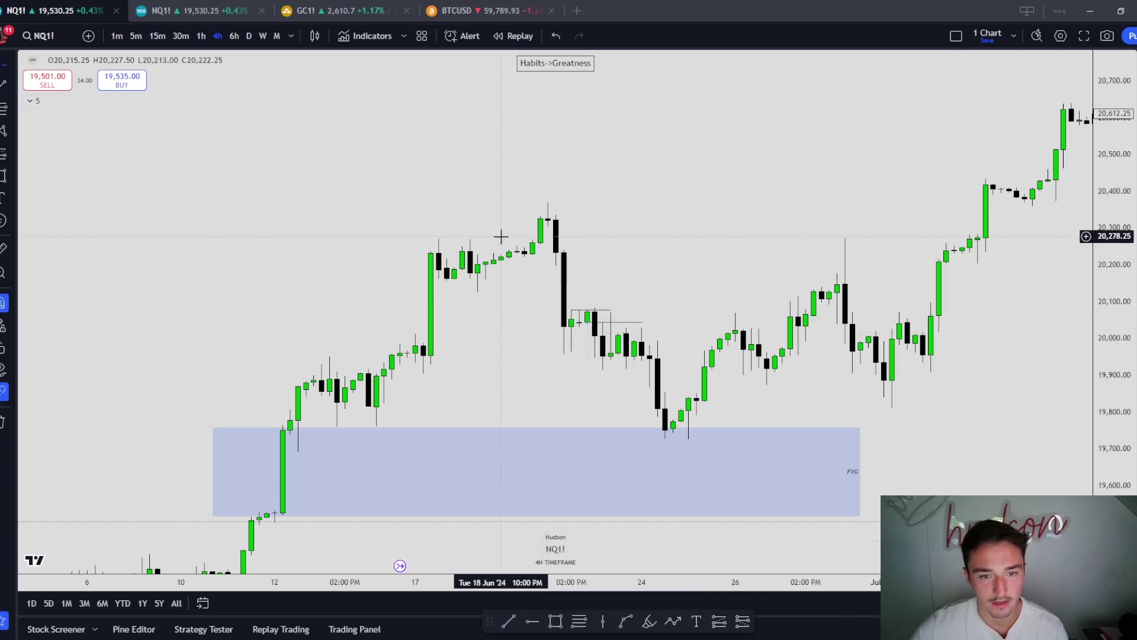
{"action": "left_click", "coordinate": [617, 322]}
{"action": "left_click", "coordinate": [528, 597]}
{"action": "left_click", "coordinate": [531, 589]}
{"action": "left_click", "coordinate": [562, 408]}
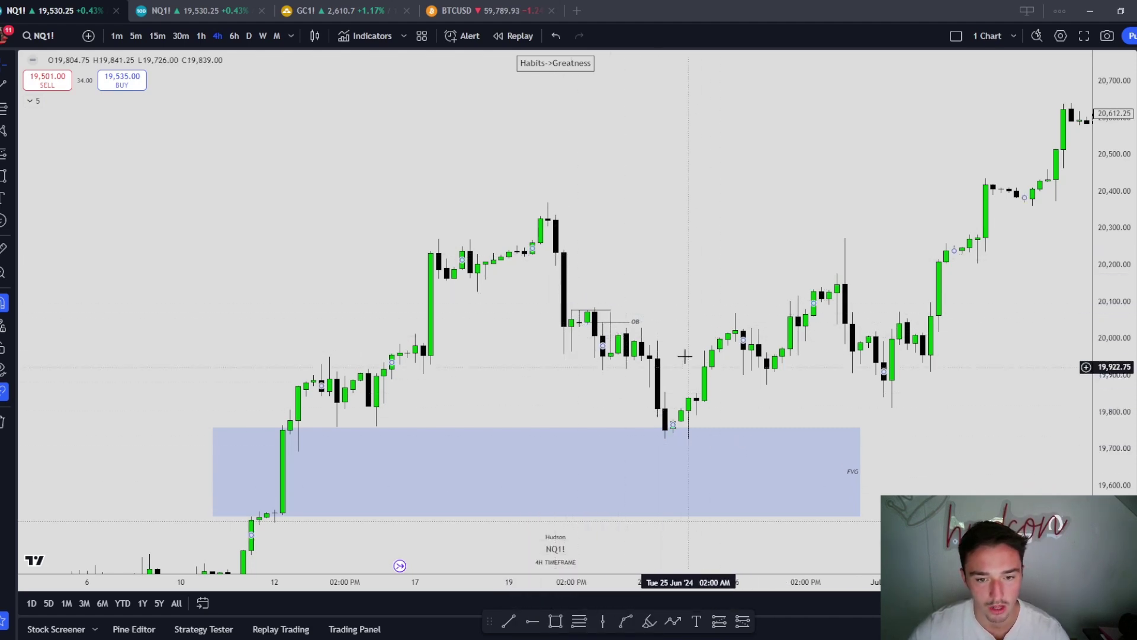
Mark the low at 19,728.00 with a horizontal line from 24 to 25 June 2024 and apply the dotted line template marked x.
{"action": "scroll", "coordinate": [685, 375], "scroll_direction": "up", "scroll_amount": 3}
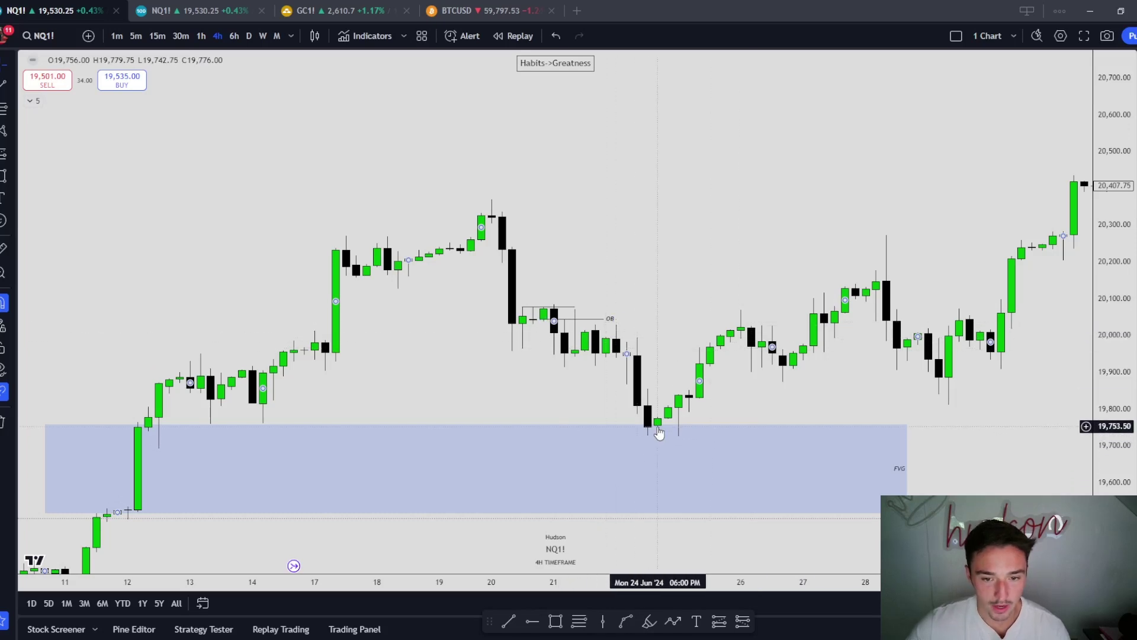
{"action": "left_click_drag", "start_coordinate": [759, 383], "coordinate": [754, 369]}
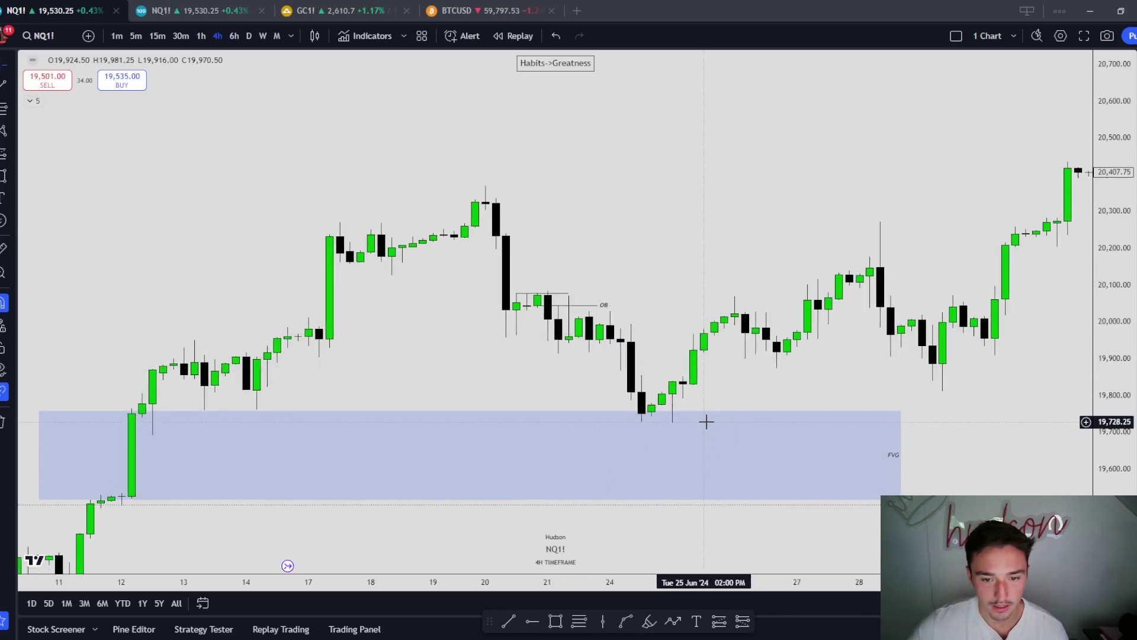
{"action": "left_click", "coordinate": [669, 427]}
{"action": "left_click", "coordinate": [508, 621]}
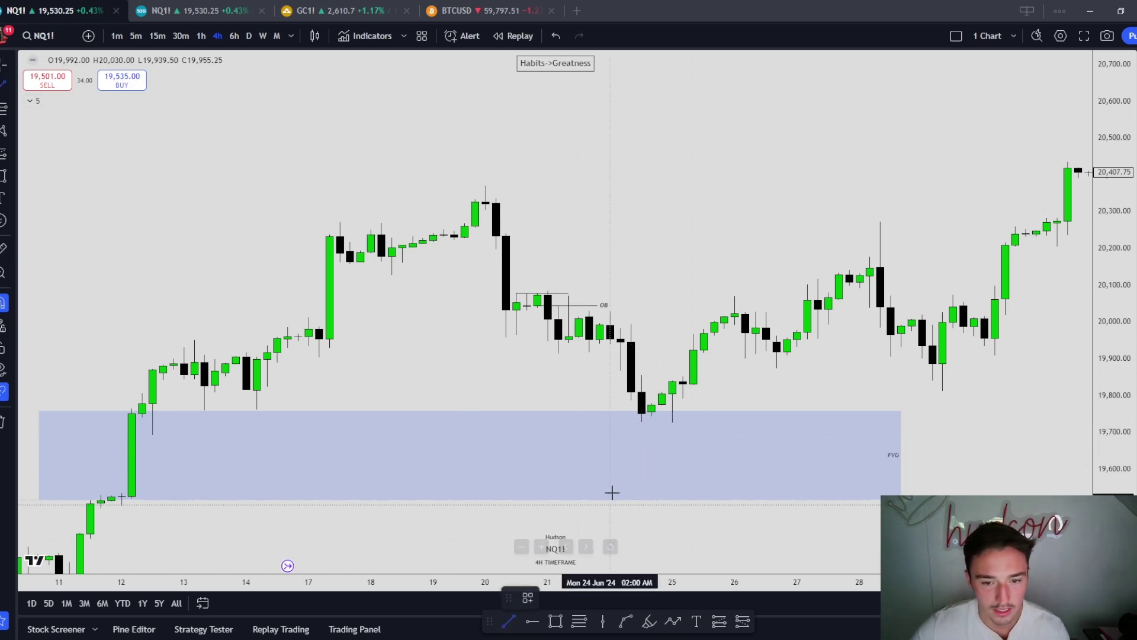
{"action": "left_click_drag", "start_coordinate": [641, 421], "coordinate": [703, 422]}
{"action": "left_click", "coordinate": [531, 600]}
{"action": "left_click", "coordinate": [551, 625]}
Extend the dotted line on the 24 June low to 26 June 2024.
{"action": "left_click_drag", "start_coordinate": [965, 424], "coordinate": [954, 375]}
{"action": "left_click_drag", "start_coordinate": [1105, 474], "coordinate": [1083, 123]}
{"action": "left_click_drag", "start_coordinate": [692, 474], "coordinate": [724, 473]}
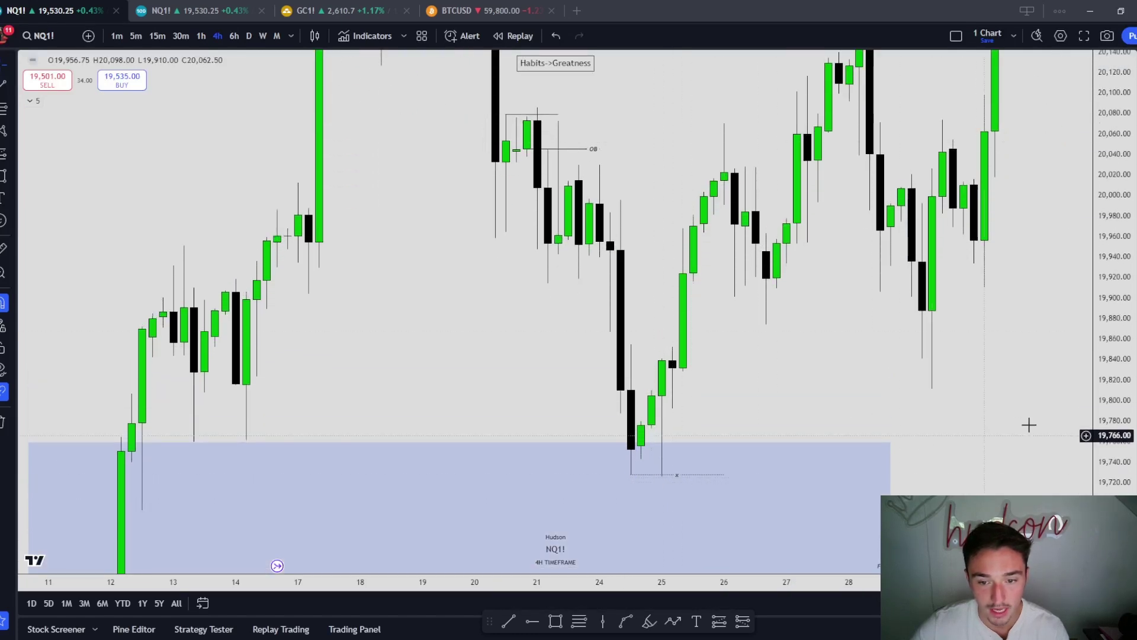
Draw a horizontal trend line at 19,810.25 from 24 June to 2 July 2024 and apply the OB line template.
{"action": "left_click_drag", "start_coordinate": [927, 447], "coordinate": [864, 467]}
{"action": "left_click_drag", "start_coordinate": [1106, 330], "coordinate": [1107, 520]}
{"action": "left_click", "coordinate": [508, 621]}
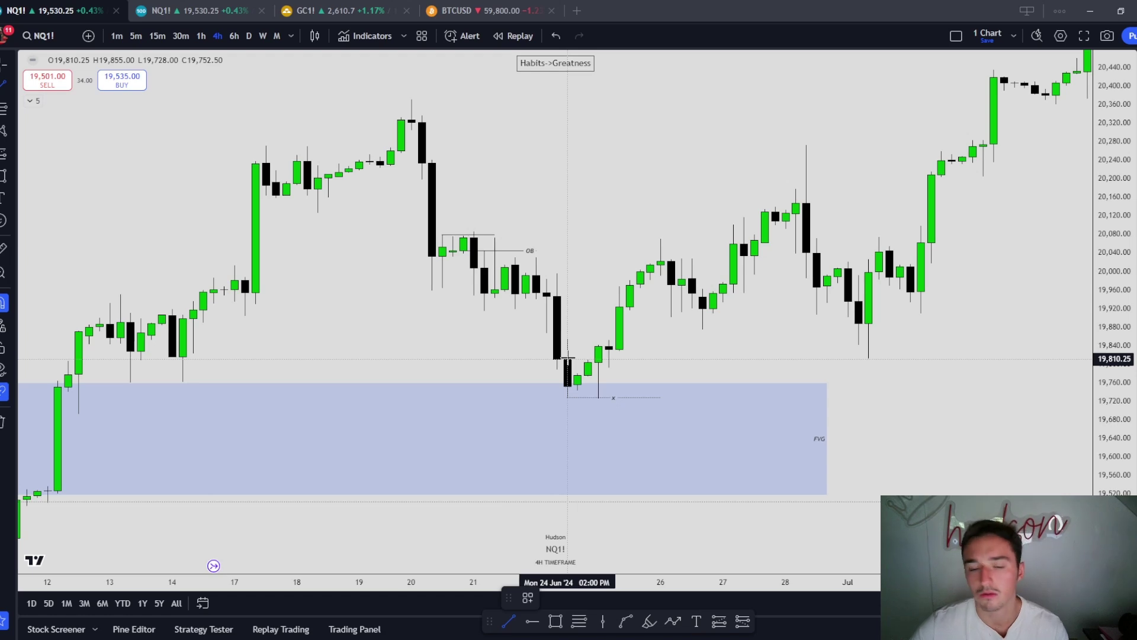
{"action": "left_click", "coordinate": [566, 359]}
{"action": "left_click", "coordinate": [910, 381], "text": "shift"}
{"action": "left_click", "coordinate": [527, 598]}
{"action": "left_click", "coordinate": [527, 587]}
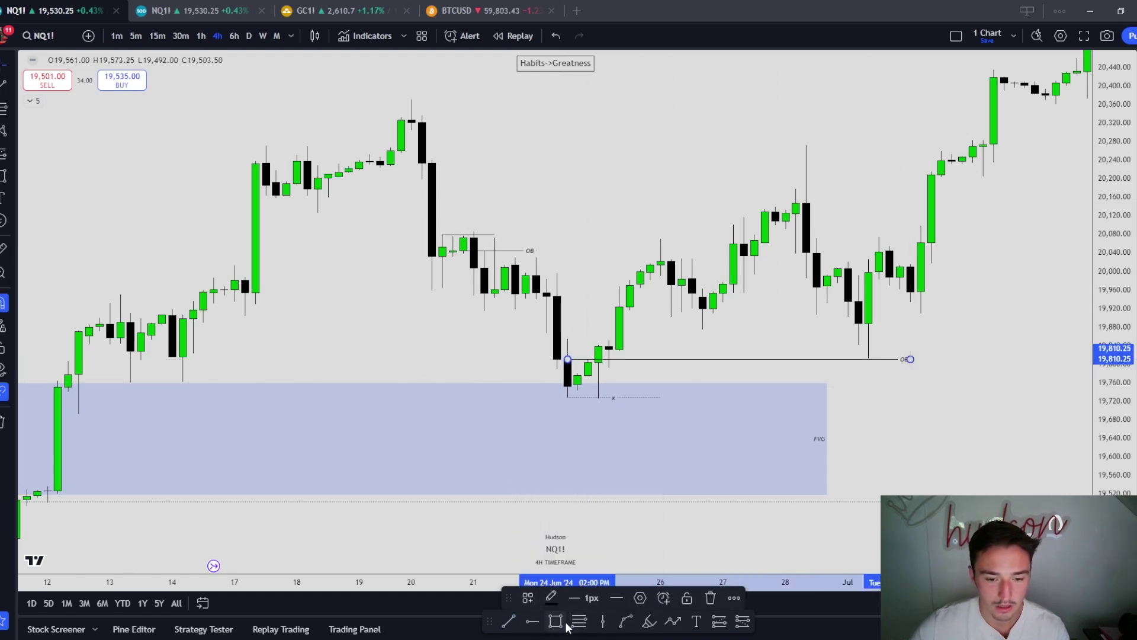
Draw a blue rectangle from the 19,810.25 order block line up to about 19,855, extending from 24 June to 2 July 2024.
{"action": "left_click", "coordinate": [558, 622]}
{"action": "left_click", "coordinate": [567, 339]}
{"action": "left_click", "coordinate": [878, 359]}
{"action": "left_click_drag", "start_coordinate": [879, 353], "coordinate": [736, 414]}
{"action": "left_click", "coordinate": [853, 464]}
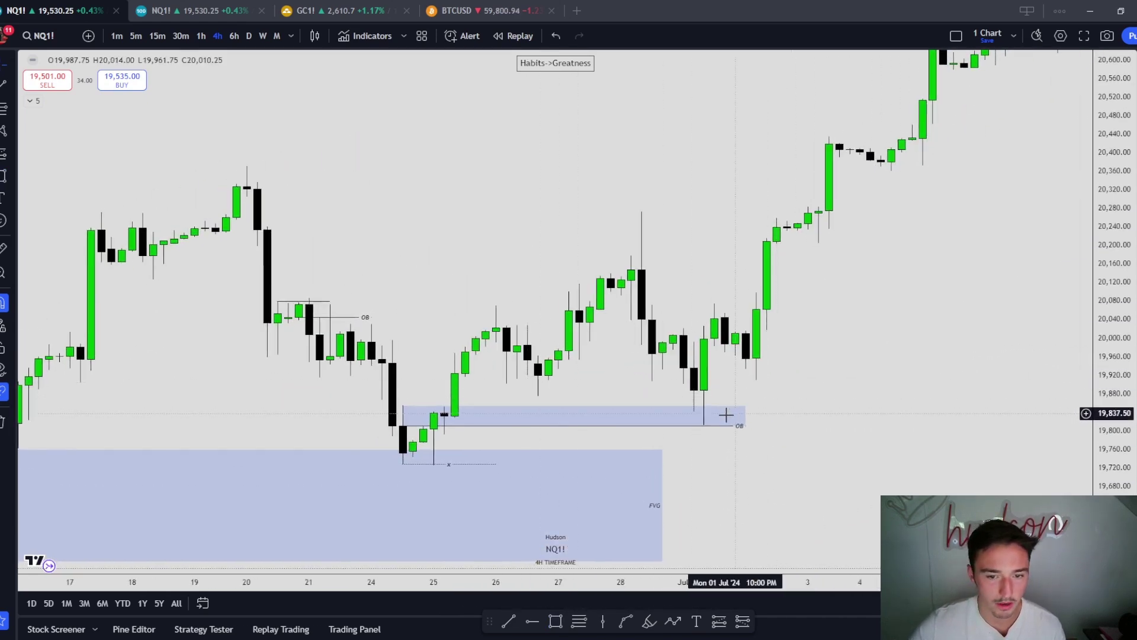
Mark the low at 19,874.25 with a horizontal trend line from 26 June to 1 July 2024.
{"action": "left_click", "coordinate": [508, 621]}
{"action": "left_click", "coordinate": [537, 395]}
{"action": "left_click", "coordinate": [694, 396]}
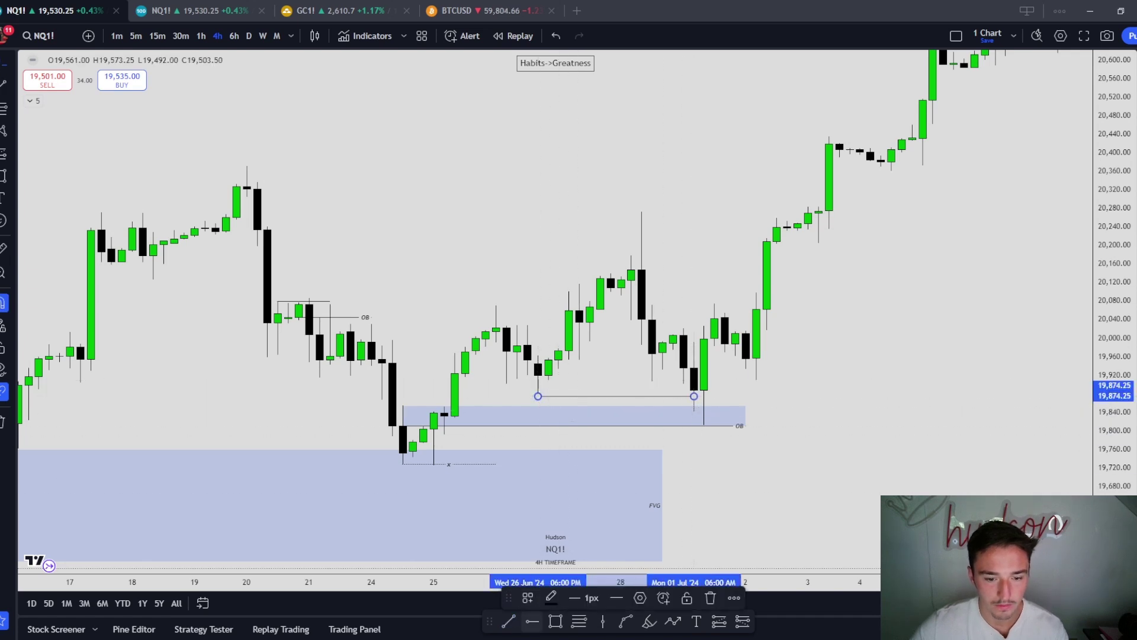
Draw a horizontal trend line at about 19,935 from 1 July to 2 July 2024 and apply the OB line template.
{"action": "left_click", "coordinate": [510, 622]}
{"action": "left_click", "coordinate": [693, 373]}
{"action": "left_click", "coordinate": [797, 368], "text": "shift"}
{"action": "left_click", "coordinate": [528, 597]}
{"action": "left_click", "coordinate": [536, 591]}
{"action": "left_click", "coordinate": [897, 428]}
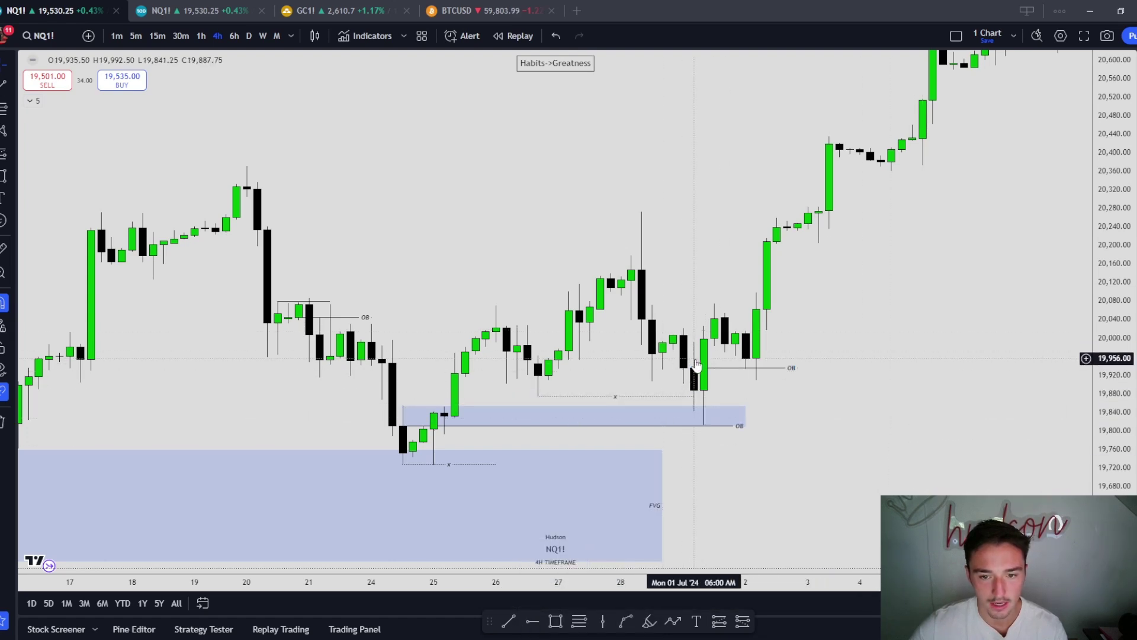
Draw a blue rectangle over the 3 July gap from about 20,280 to 20,390, extending to 7 July 2024.
{"action": "left_click_drag", "start_coordinate": [817, 355], "coordinate": [732, 402]}
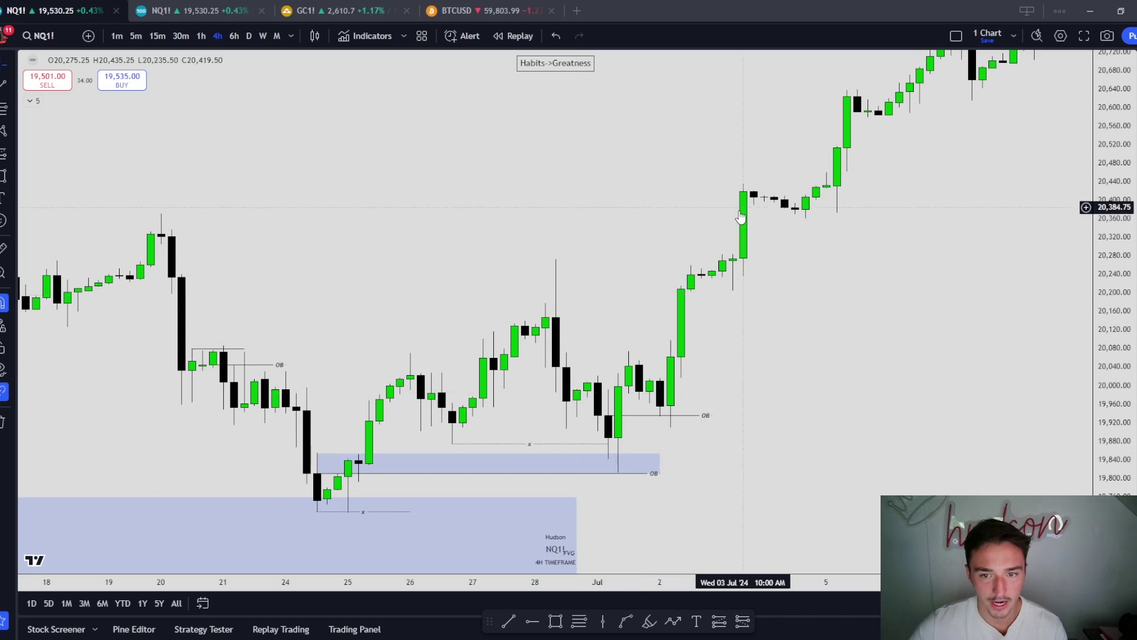
{"action": "left_click_drag", "start_coordinate": [818, 256], "coordinate": [698, 327]}
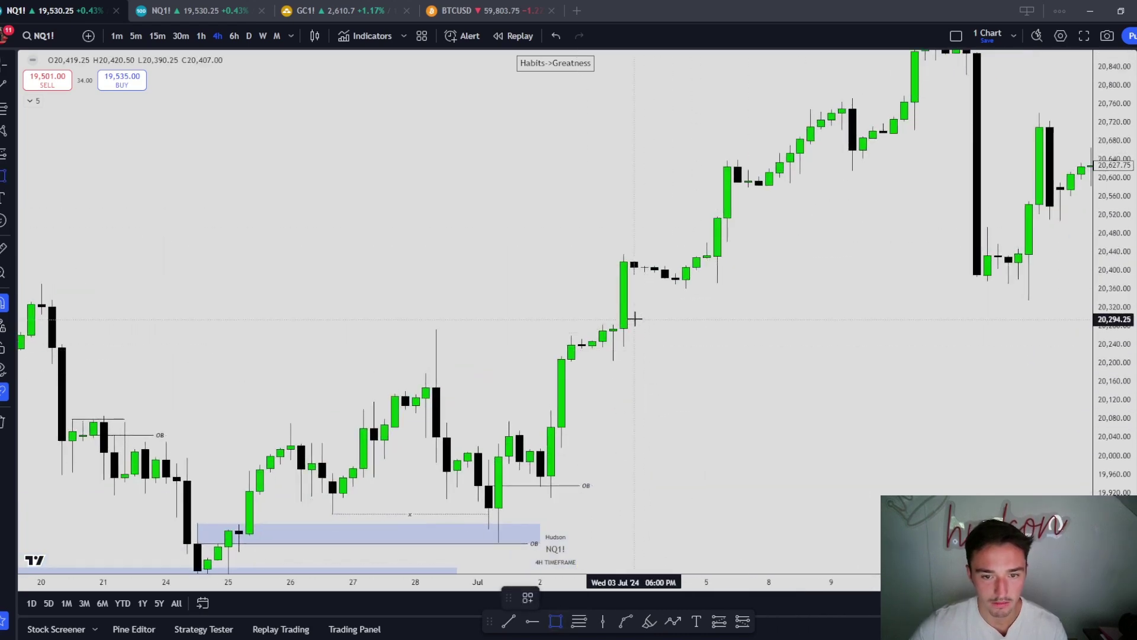
{"action": "left_click", "coordinate": [632, 275]}
{"action": "left_click_drag", "start_coordinate": [632, 301], "coordinate": [762, 318]}
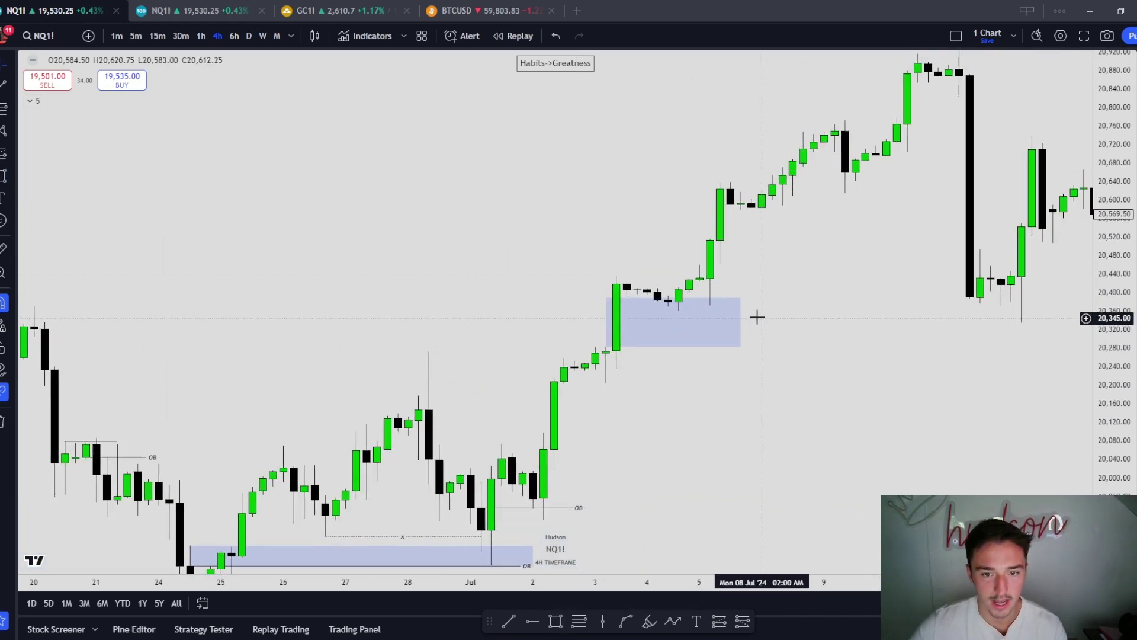
{"action": "left_click", "coordinate": [696, 305]}
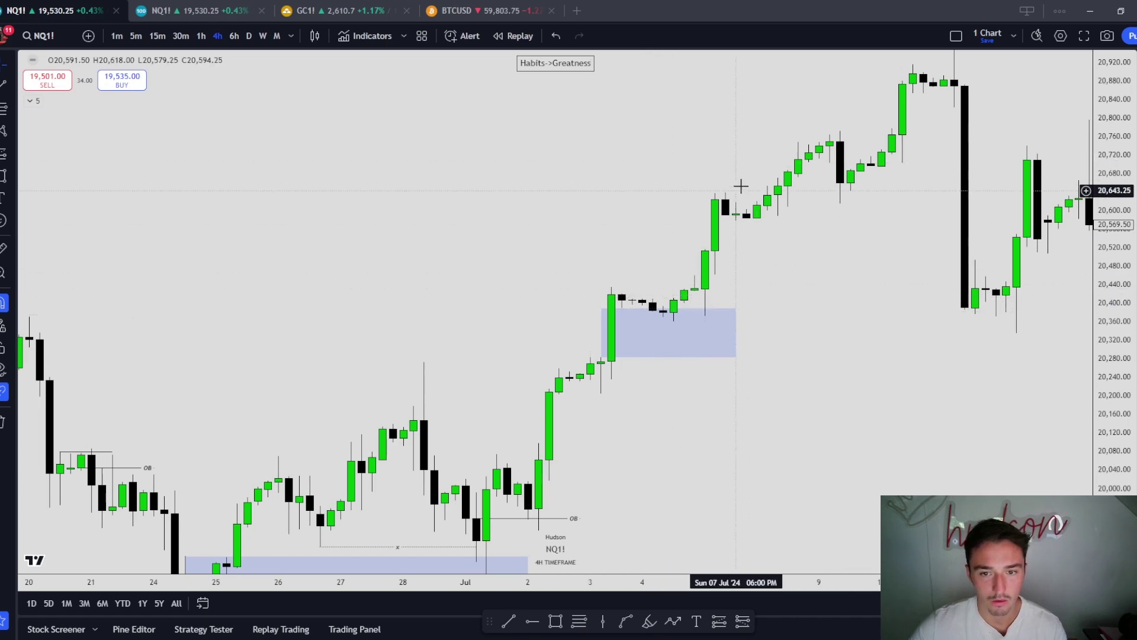
Mark the 10 July 2024 high with a horizontal trend line extending just past the 11 July wick.
{"action": "left_click_drag", "start_coordinate": [747, 277], "coordinate": [640, 324]}
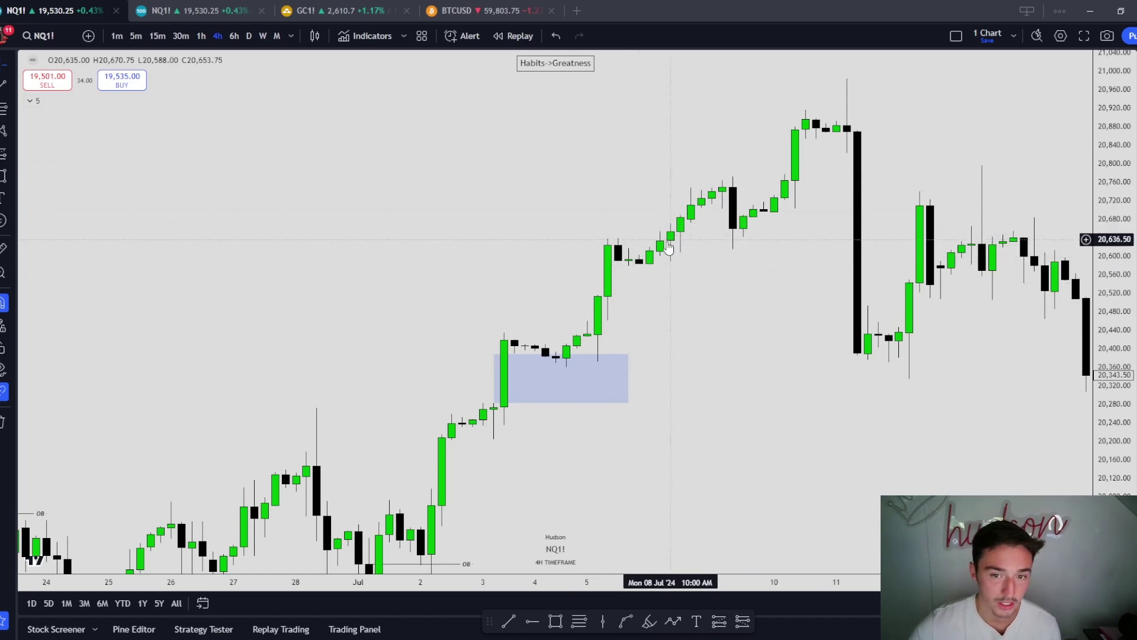
{"action": "left_click_drag", "start_coordinate": [676, 241], "coordinate": [558, 243]}
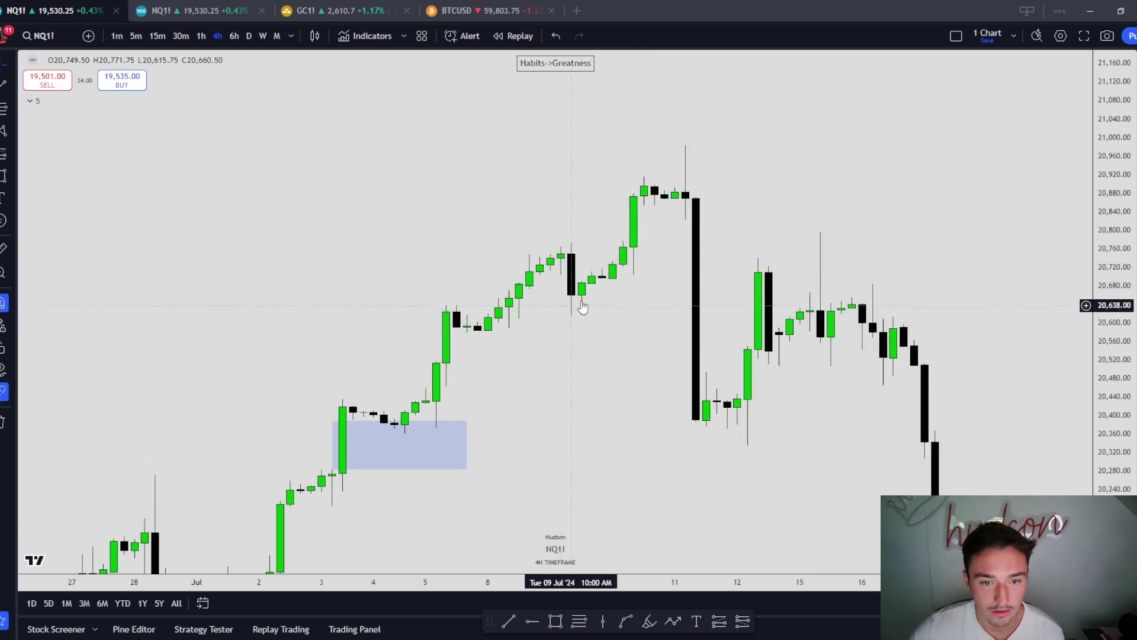
{"action": "left_click_drag", "start_coordinate": [675, 207], "coordinate": [618, 222]}
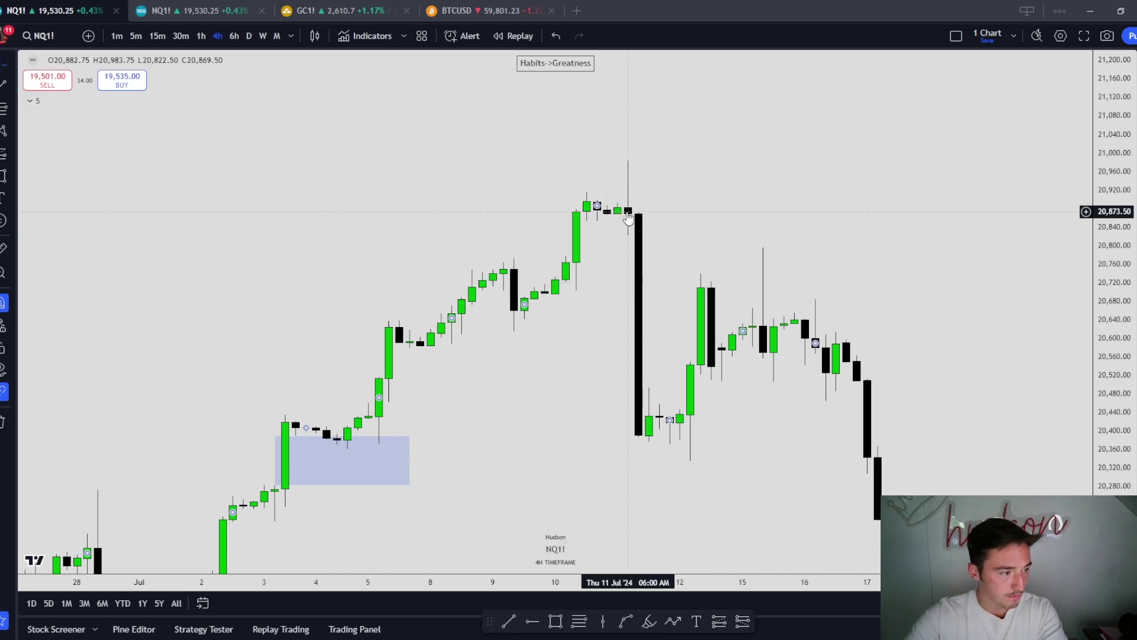
{"action": "left_click", "coordinate": [508, 620]}
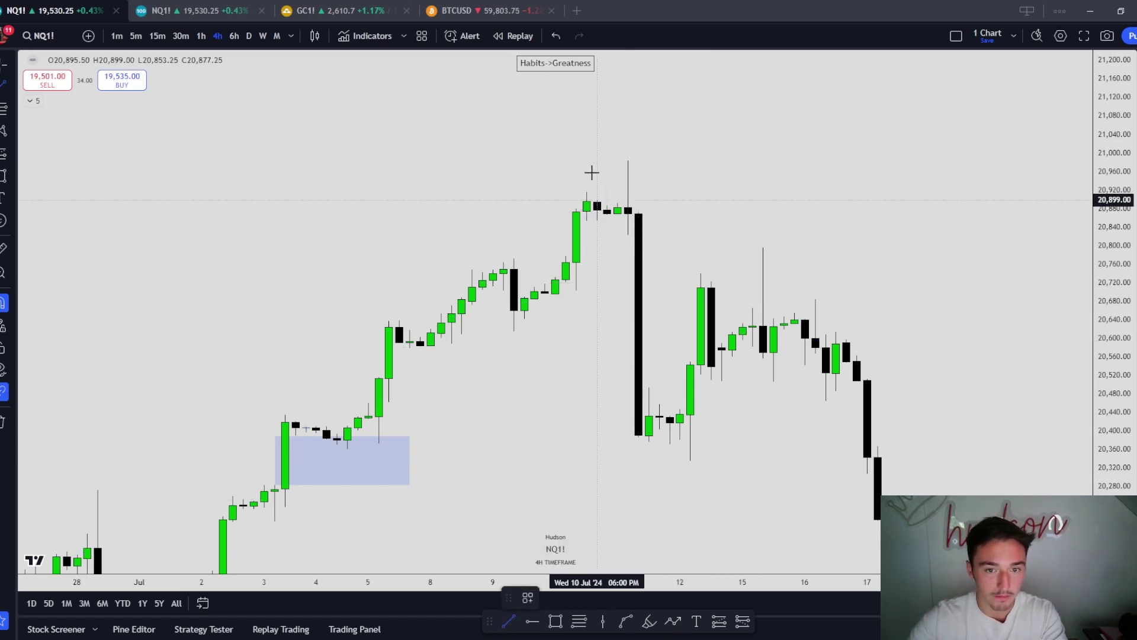
{"action": "left_click", "coordinate": [589, 175]}
{"action": "left_click", "coordinate": [662, 184]}
{"action": "left_click", "coordinate": [582, 175]}
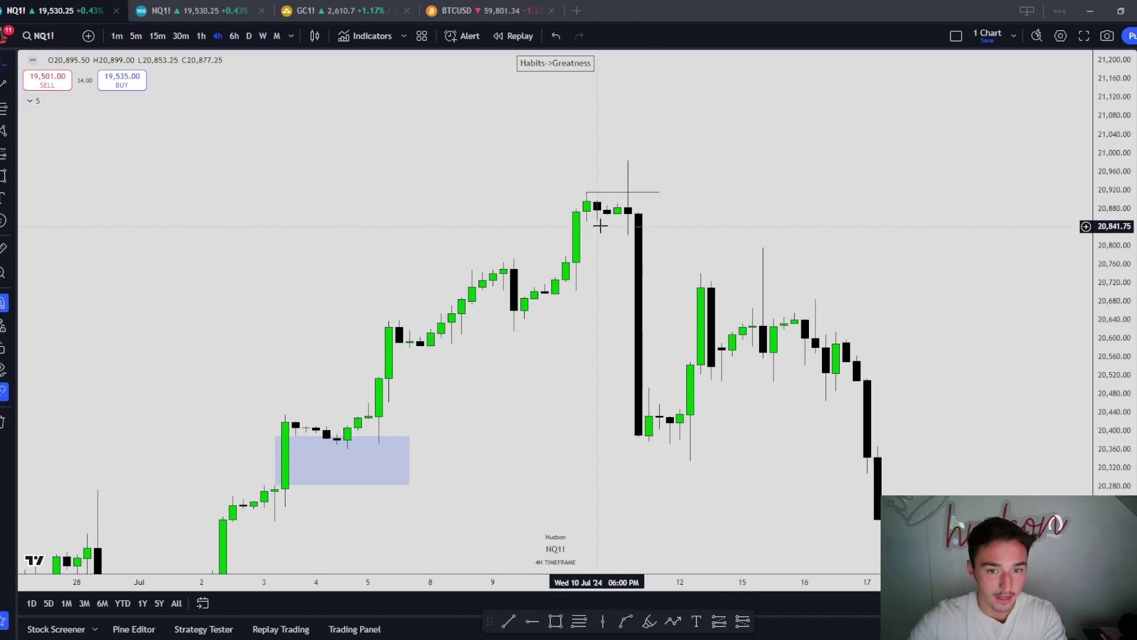
Switch to the 1-hour timeframe and examine the price action around the 10–11 July 2024 high and the following drop.
{"action": "left_click_drag", "start_coordinate": [659, 220], "coordinate": [662, 225]}
{"action": "left_click", "coordinate": [201, 36]}
{"action": "right_click", "coordinate": [584, 166]}
{"action": "left_click", "coordinate": [610, 175]}
{"action": "left_click_drag", "start_coordinate": [542, 290], "coordinate": [989, 302]}
{"action": "left_click_drag", "start_coordinate": [202, 308], "coordinate": [770, 297]}
{"action": "left_click_drag", "start_coordinate": [267, 293], "coordinate": [858, 286]}
{"action": "scroll", "coordinate": [941, 324], "scroll_direction": "up", "scroll_amount": 4}
{"action": "left_click_drag", "start_coordinate": [1112, 379], "coordinate": [1118, 318]}
{"action": "left_click_drag", "start_coordinate": [530, 222], "coordinate": [1012, 482]}
{"action": "scroll", "coordinate": [724, 401], "scroll_direction": "up", "scroll_amount": 5}
{"action": "scroll", "coordinate": [862, 401], "scroll_direction": "up", "scroll_amount": 3}
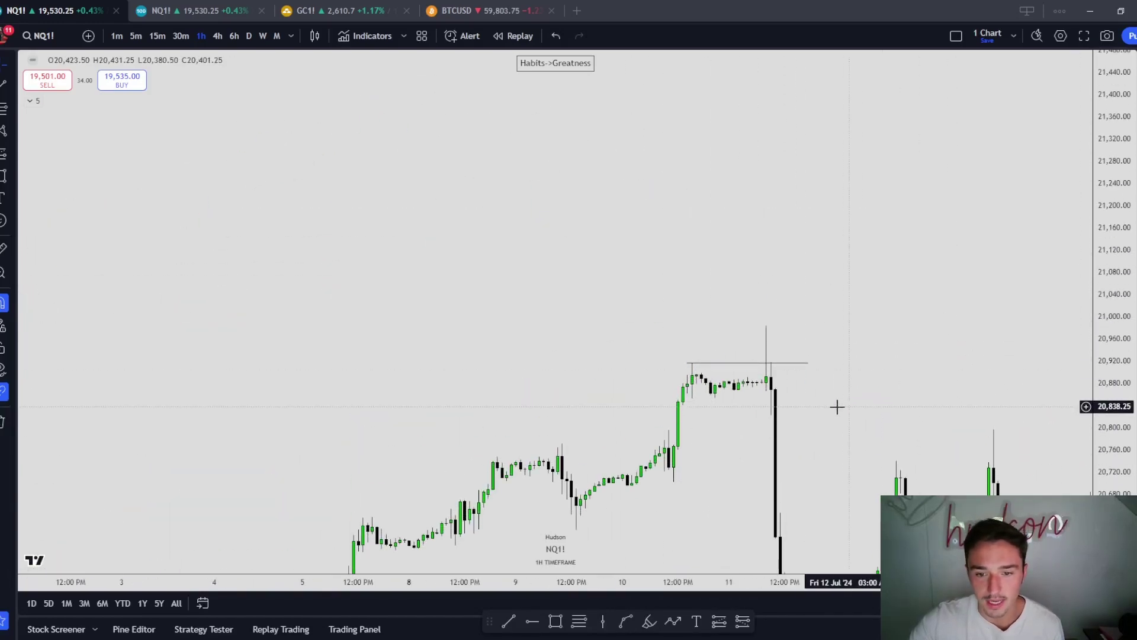
{"action": "scroll", "coordinate": [733, 350], "scroll_direction": "up", "scroll_amount": 1}
{"action": "left_click", "coordinate": [715, 362]}
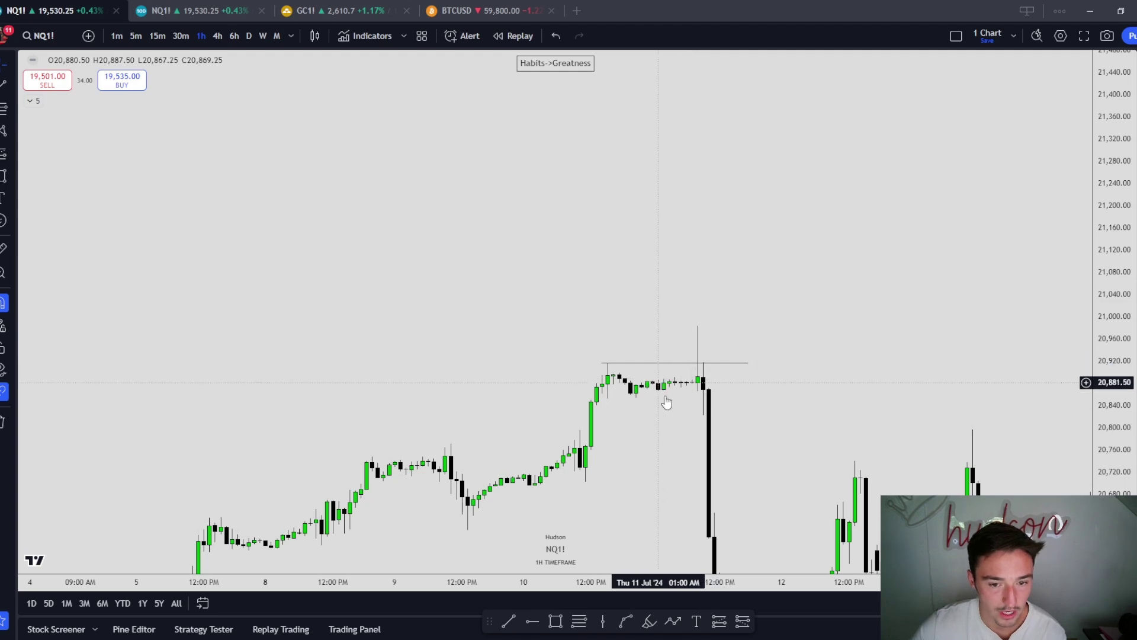
{"action": "left_click_drag", "start_coordinate": [675, 379], "coordinate": [636, 271]}
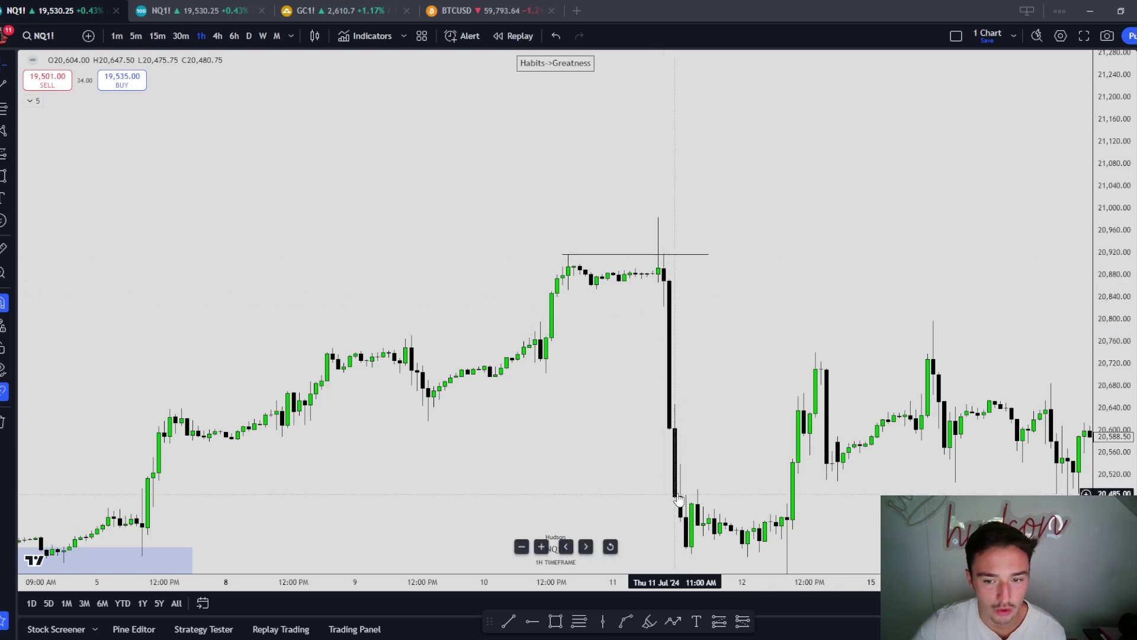
Return to the 4-hour timeframe and remove all drawings from the chart.
{"action": "right_click", "coordinate": [735, 335]}
{"action": "left_click", "coordinate": [745, 333]}
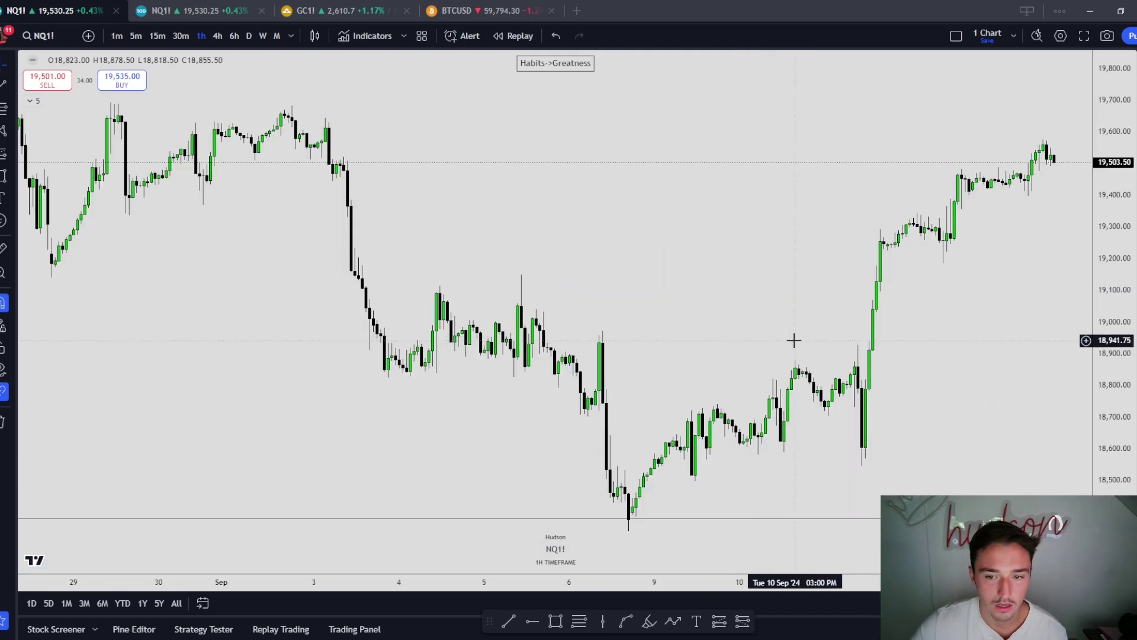
{"action": "left_click", "coordinate": [218, 37]}
{"action": "left_click_drag", "start_coordinate": [506, 269], "coordinate": [1021, 277]}
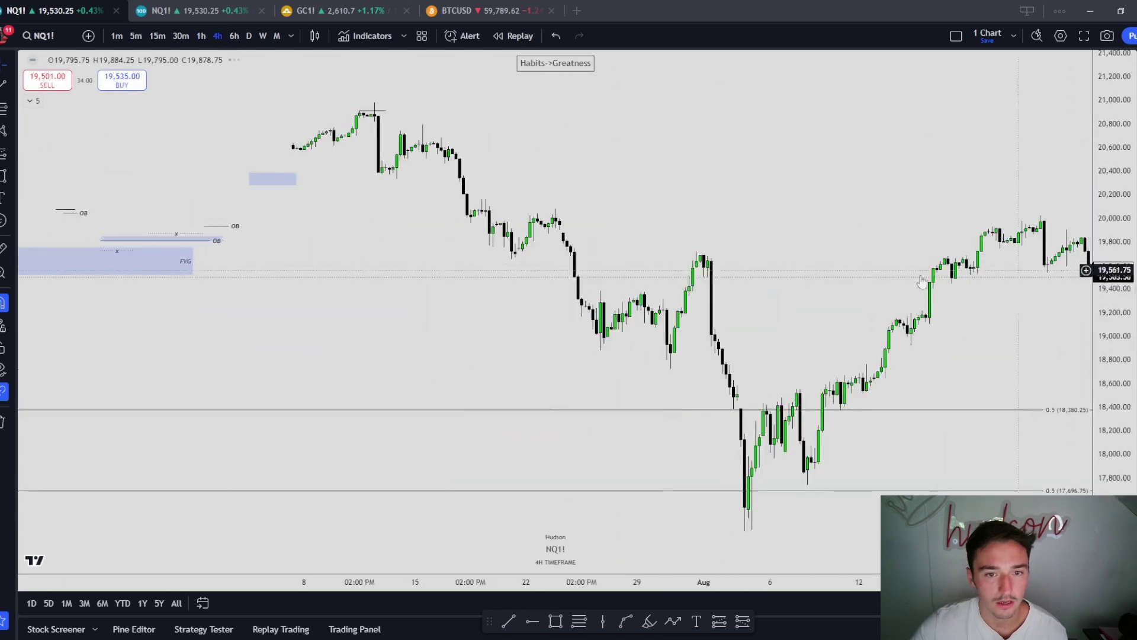
{"action": "left_click_drag", "start_coordinate": [254, 278], "coordinate": [737, 279]}
{"action": "left_click_drag", "start_coordinate": [551, 272], "coordinate": [678, 266]}
{"action": "right_click", "coordinate": [753, 148]}
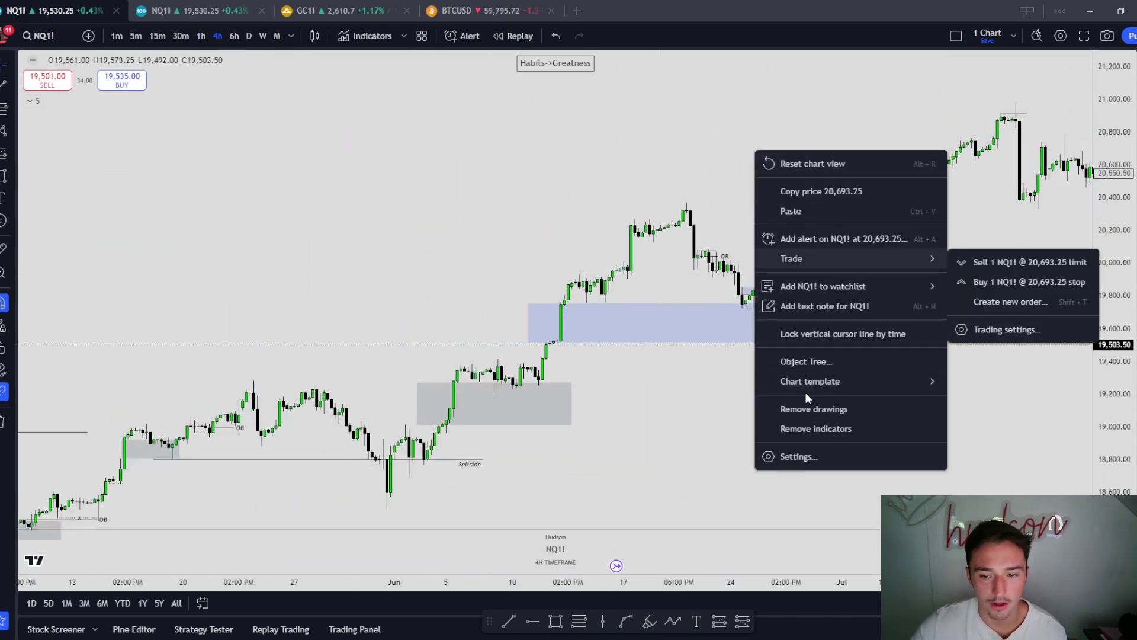
{"action": "left_click", "coordinate": [806, 405]}
Draw a horizontal trend line at 20,916.75 from the 10 July high to 11 July 2024 and apply the x template.
{"action": "scroll", "coordinate": [666, 392], "scroll_direction": "right", "scroll_amount": 5}
{"action": "scroll", "coordinate": [666, 392], "scroll_direction": "up", "scroll_amount": 5}
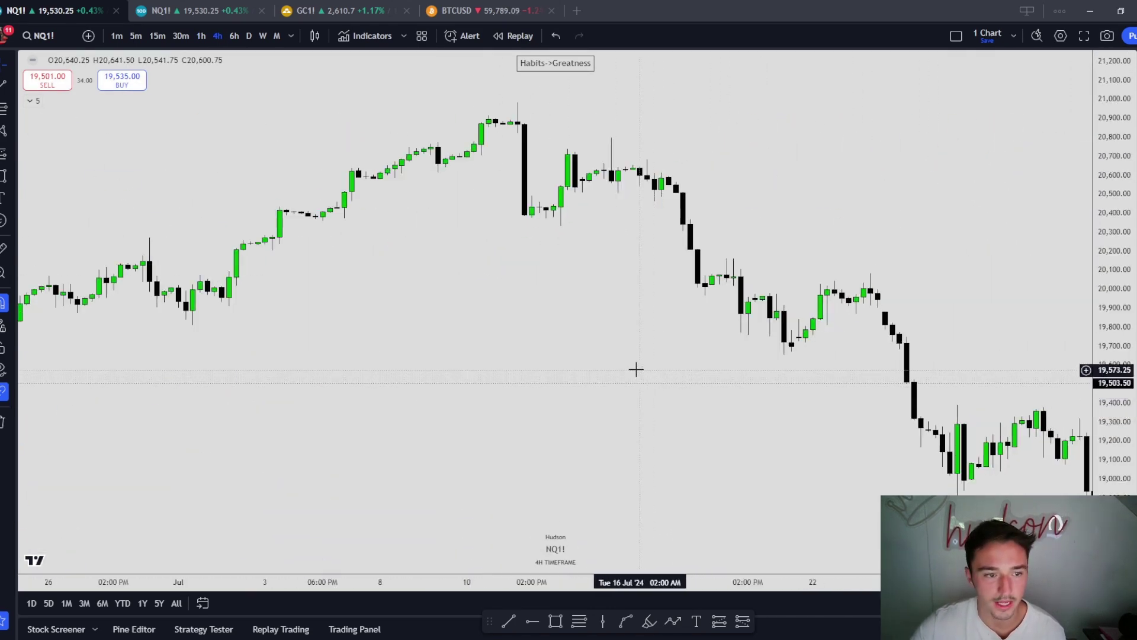
{"action": "left_click_drag", "start_coordinate": [1100, 441], "coordinate": [1100, 352]}
{"action": "left_click_drag", "start_coordinate": [802, 161], "coordinate": [838, 361]}
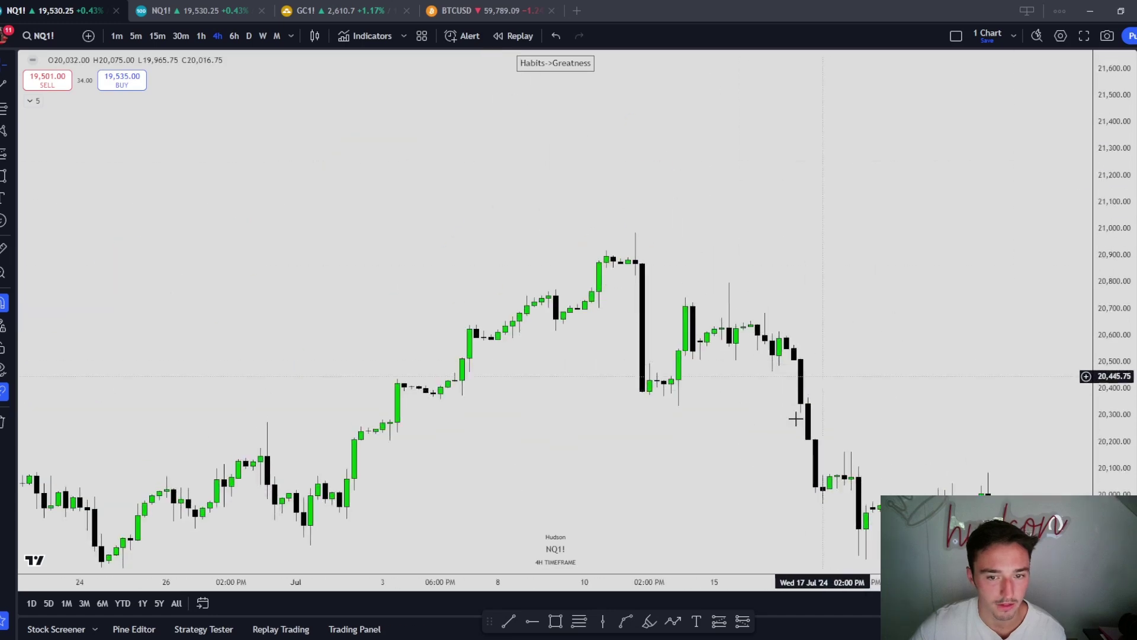
{"action": "left_click", "coordinate": [508, 620]}
{"action": "left_click", "coordinate": [607, 249]}
{"action": "left_click", "coordinate": [650, 251]}
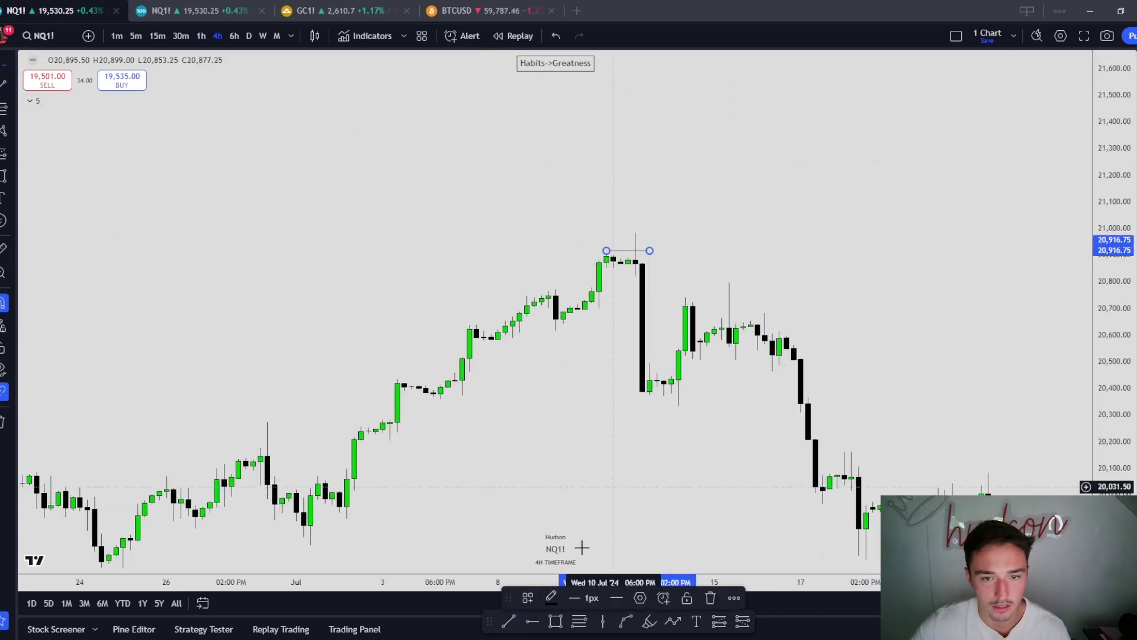
{"action": "left_click", "coordinate": [526, 596]}
{"action": "left_click", "coordinate": [544, 629]}
{"action": "left_click", "coordinate": [668, 404]}
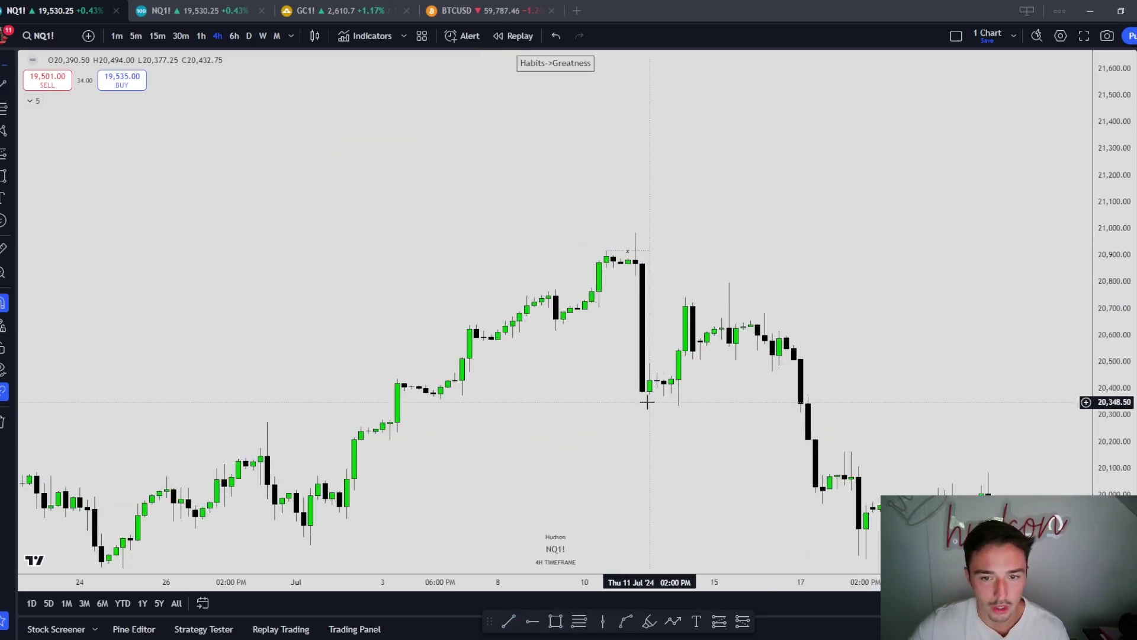
Draw a Fibonacci retracement with its 0.5 level between the 12 July low and the 11 July 2024 high.
{"action": "scroll", "coordinate": [699, 408], "scroll_direction": "up", "scroll_amount": 2}
{"action": "left_click_drag", "start_coordinate": [1117, 444], "coordinate": [1132, 263]}
{"action": "left_click_drag", "start_coordinate": [671, 271], "coordinate": [675, 279]}
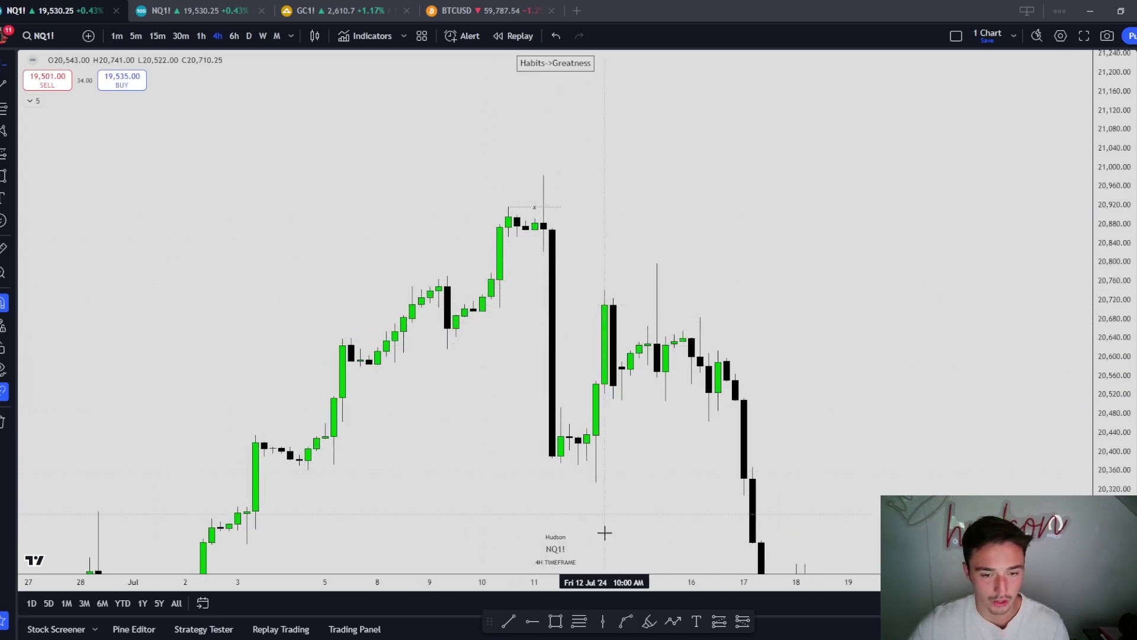
{"action": "left_click", "coordinate": [579, 621]}
{"action": "left_click", "coordinate": [596, 482]}
{"action": "left_click", "coordinate": [542, 175]}
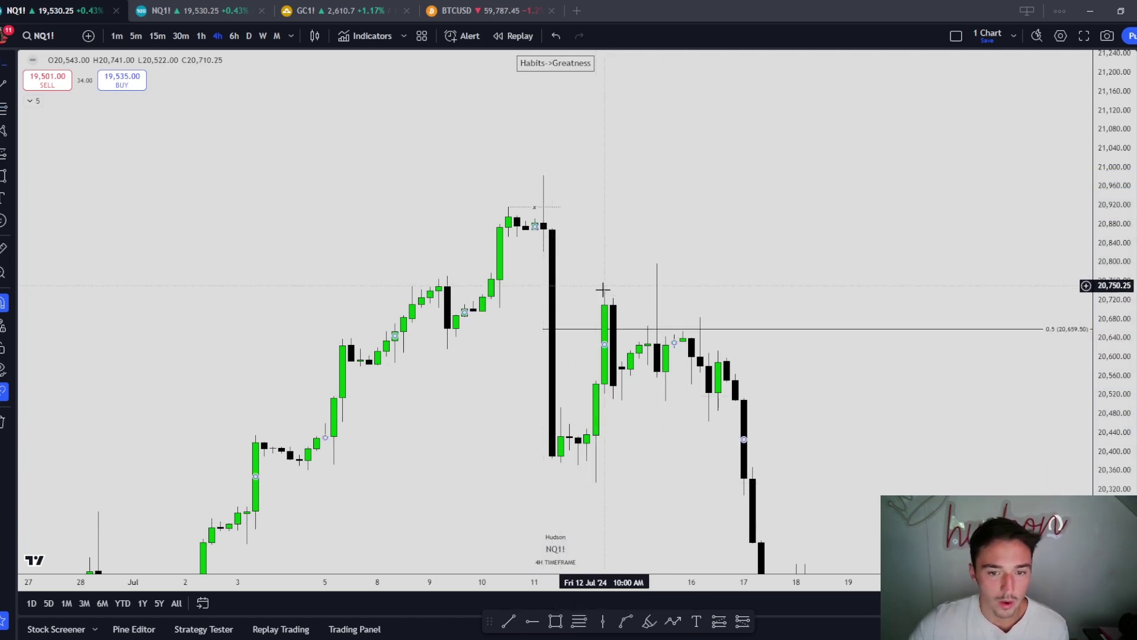
Draw a horizontal trend line at 20,741.00 from 12 July to 16 July 2024 and apply the x template.
{"action": "left_click", "coordinate": [513, 619]}
{"action": "left_click_drag", "start_coordinate": [604, 289], "coordinate": [698, 302]}
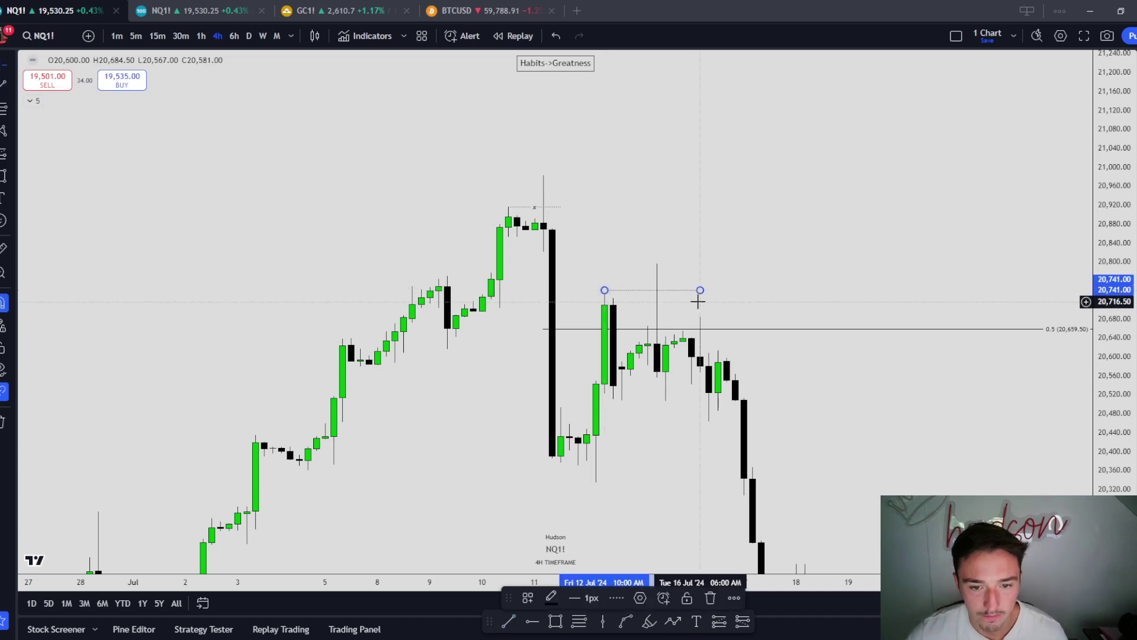
{"action": "left_click", "coordinate": [527, 597]}
{"action": "left_click", "coordinate": [526, 629]}
{"action": "left_click", "coordinate": [658, 418]}
Draw a horizontal trend line at 20,543.00 from 12 July to 17 July 2024.
{"action": "mouse_move", "coordinate": [653, 389]}
{"action": "left_mouse_down"}
{"action": "mouse_move", "coordinate": [623, 331]}
{"action": "mouse_move", "coordinate": [732, 325]}
{"action": "left_mouse_up"}
{"action": "key", "text": "alt+t"}
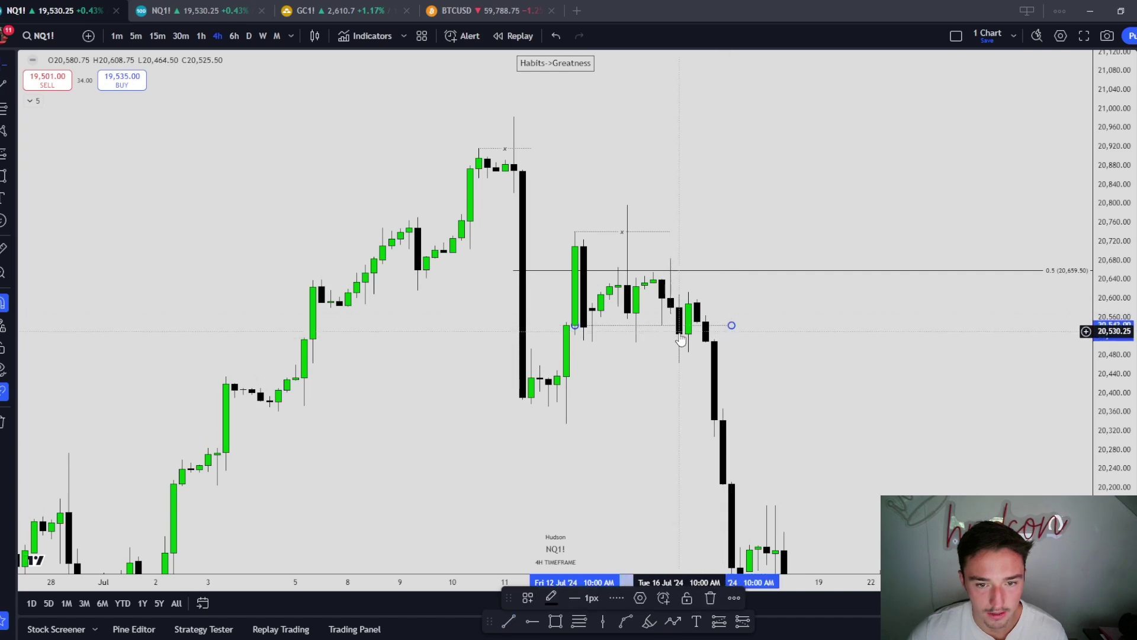
{"action": "left_click", "coordinate": [645, 355]}
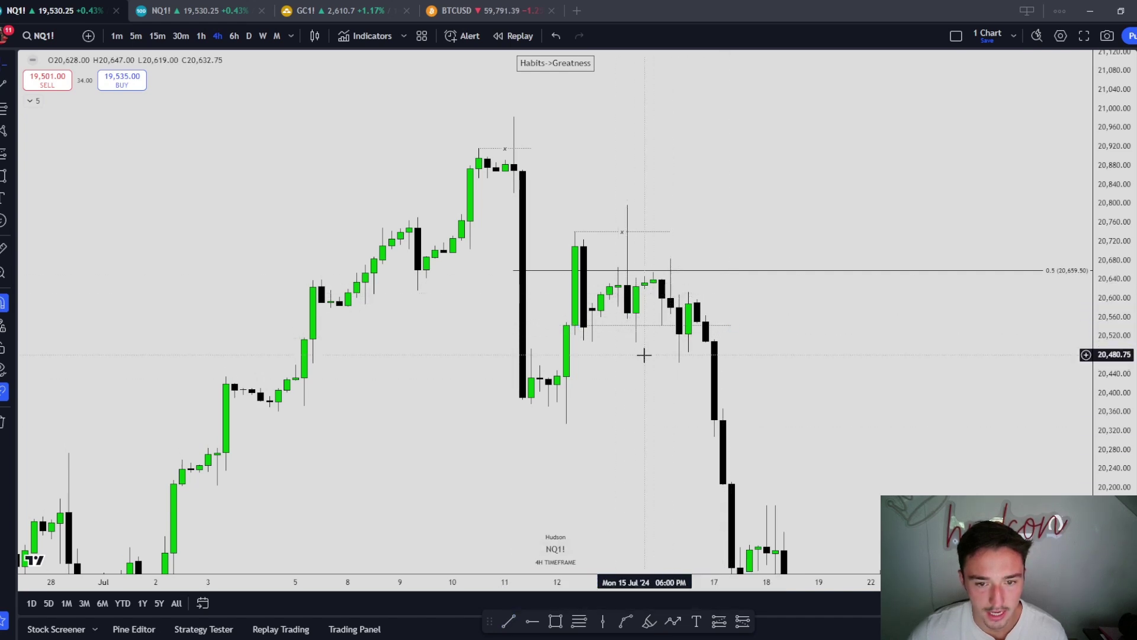
Delete the 0.5 retracement and mark the 15 July high at about 20,655 with a horizontal trend line to 16 July 2024.
{"action": "left_click", "coordinate": [723, 269]}
{"action": "key", "text": "Delete"}
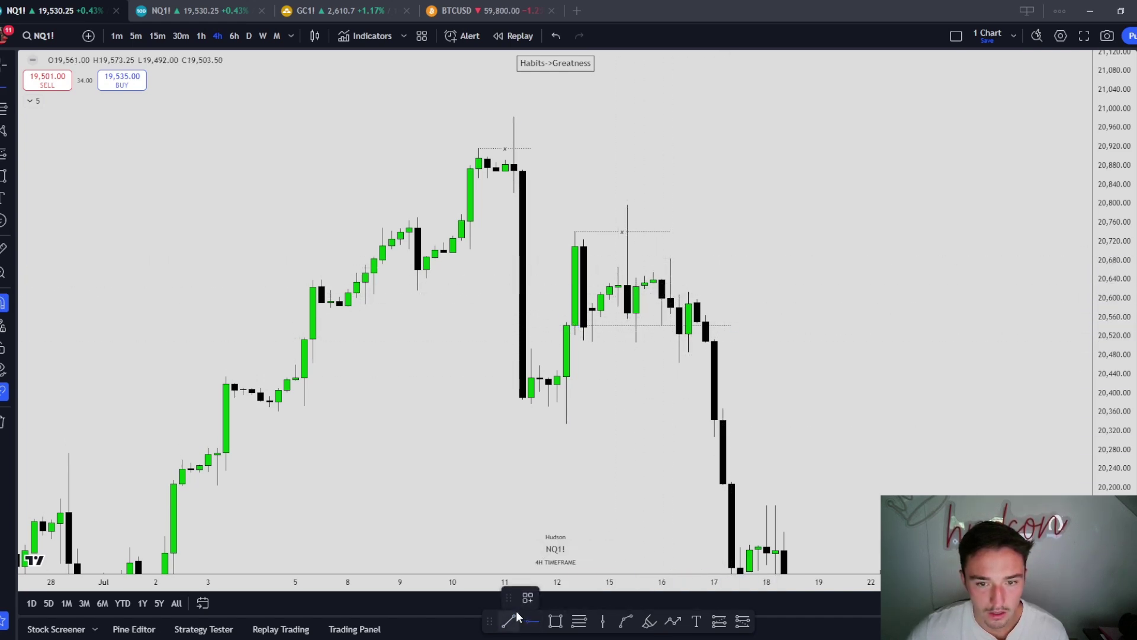
{"action": "left_click", "coordinate": [688, 279], "text": "shift"}
{"action": "left_click", "coordinate": [758, 346]}
{"action": "mouse_move", "coordinate": [731, 325]}
{"action": "left_mouse_down"}
{"action": "mouse_move", "coordinate": [706, 325]}
{"action": "mouse_move", "coordinate": [732, 328]}
{"action": "left_mouse_up"}
{"action": "left_click", "coordinate": [760, 359]}
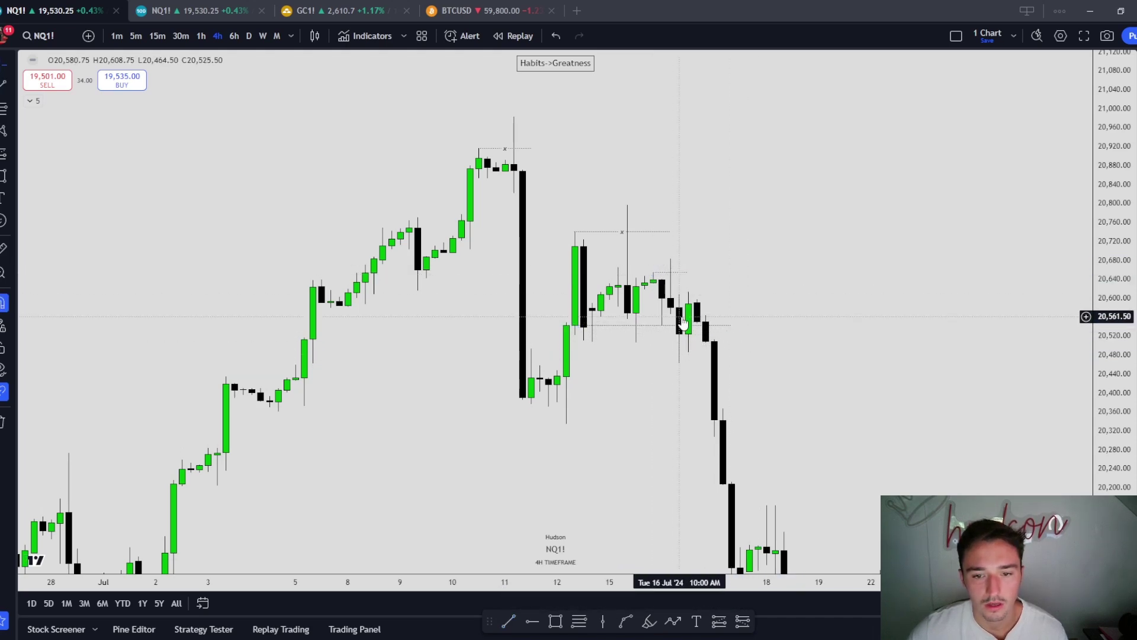
Apply the OB template to the 20,543.00 trend line.
{"action": "left_click", "coordinate": [681, 325]}
{"action": "left_click", "coordinate": [528, 599]}
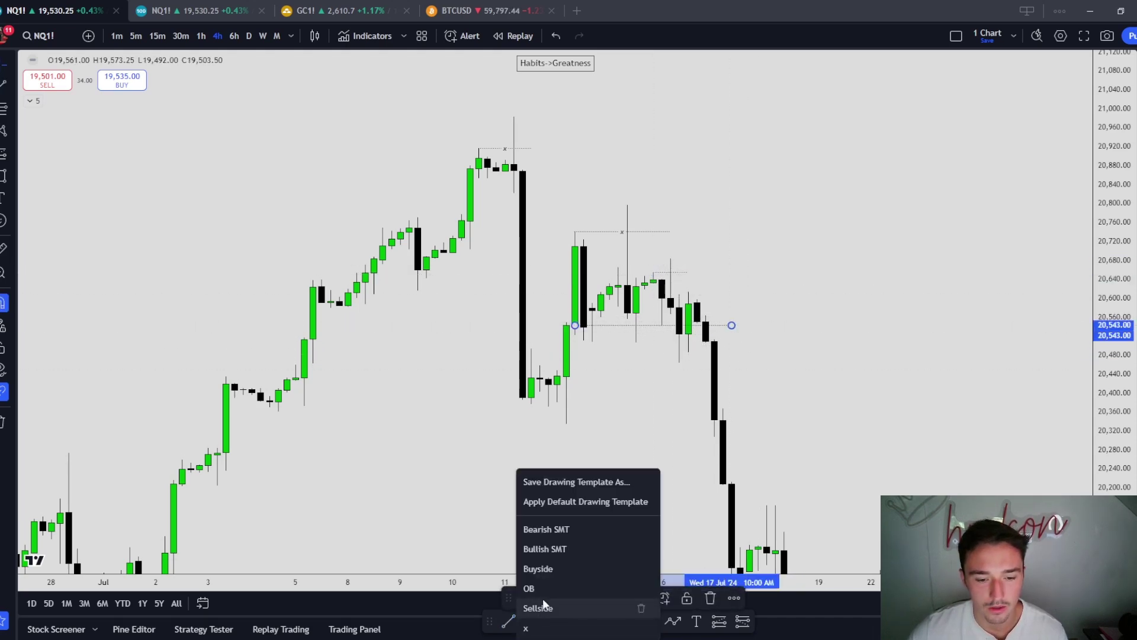
{"action": "left_click", "coordinate": [534, 589]}
{"action": "left_click", "coordinate": [664, 385]}
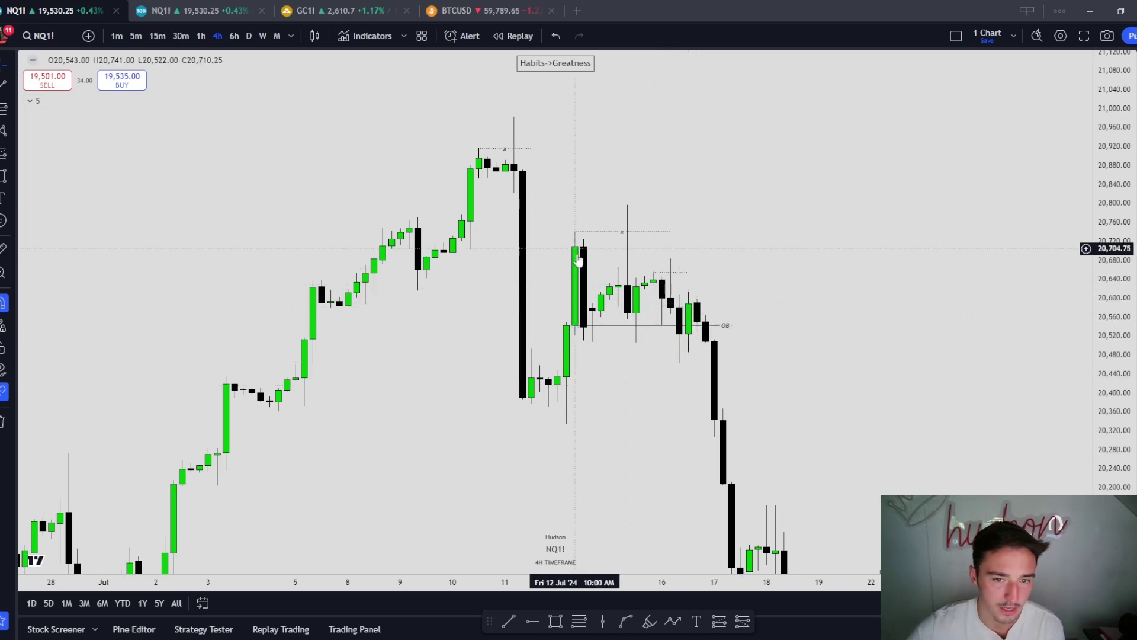
Draw a blue rectangle over the 17 July gap from about 20,205 down to 20,075, extending to 19 July 2024.
{"action": "left_click_drag", "start_coordinate": [695, 402], "coordinate": [665, 329]}
{"action": "left_click_drag", "start_coordinate": [870, 397], "coordinate": [824, 331]}
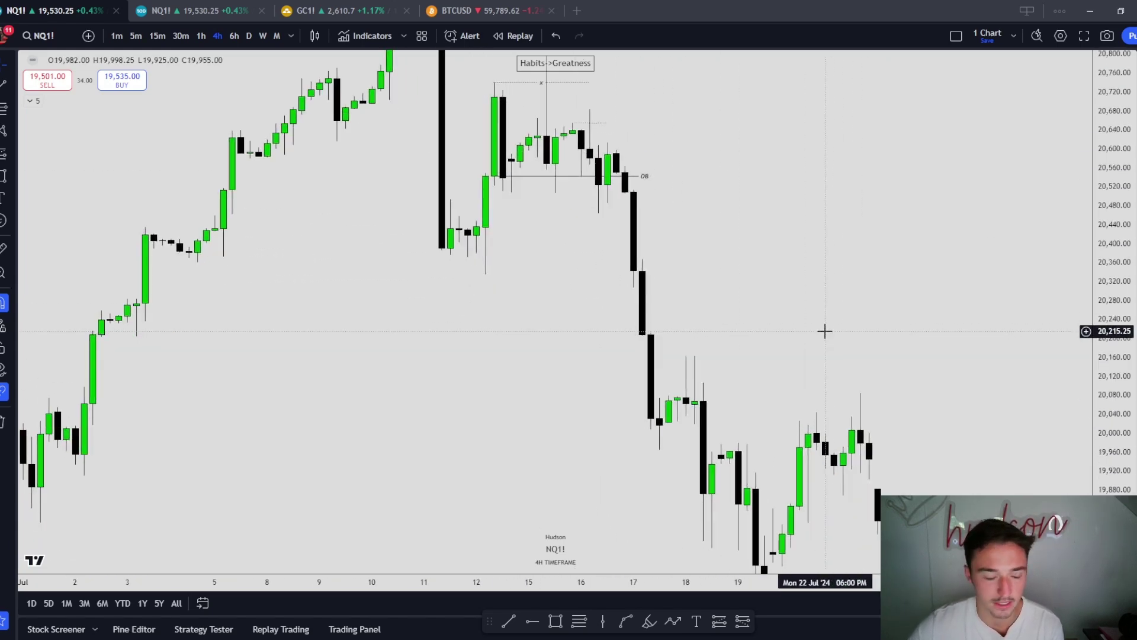
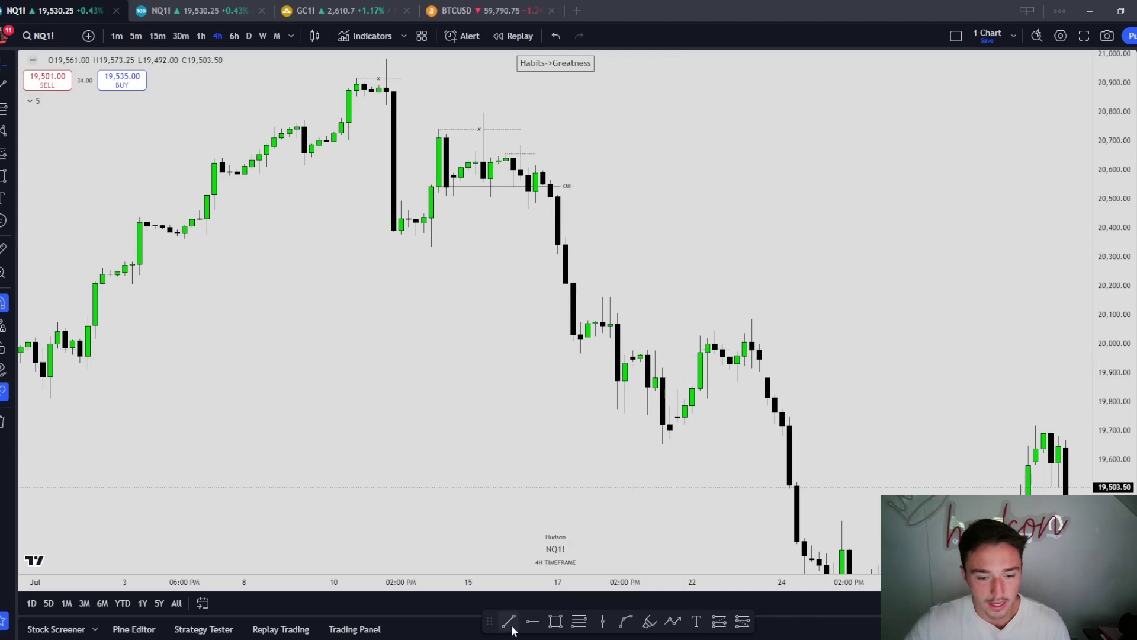
{"action": "left_click", "coordinate": [557, 621]}
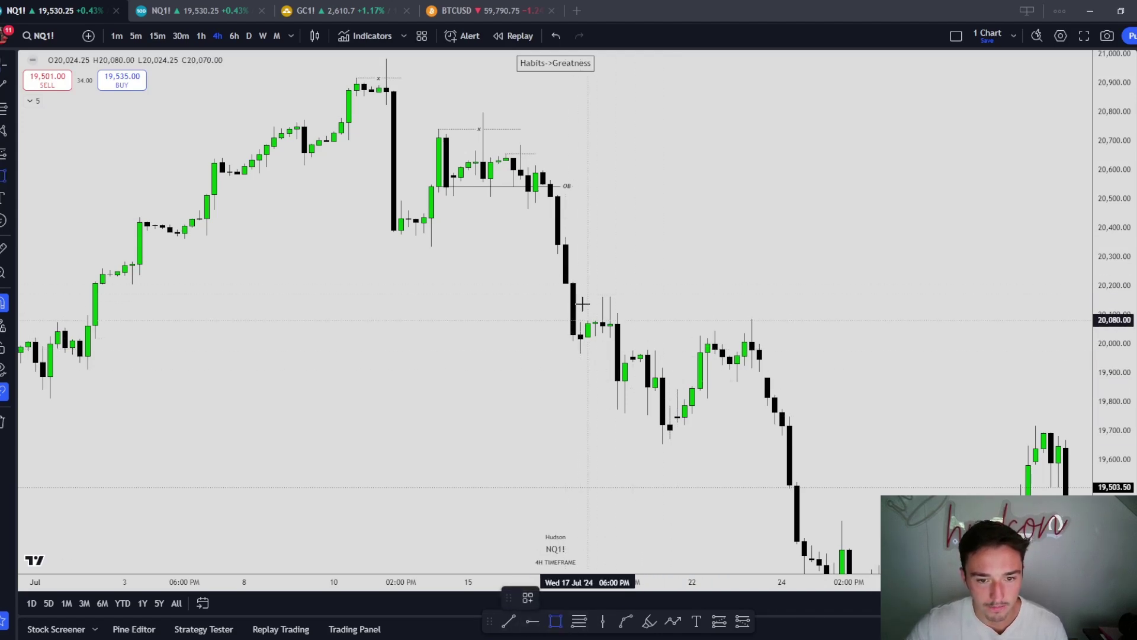
{"action": "left_click", "coordinate": [566, 284]}
{"action": "left_click", "coordinate": [632, 322]}
{"action": "left_click_drag", "start_coordinate": [656, 305], "coordinate": [670, 305]}
{"action": "left_click", "coordinate": [693, 305]}
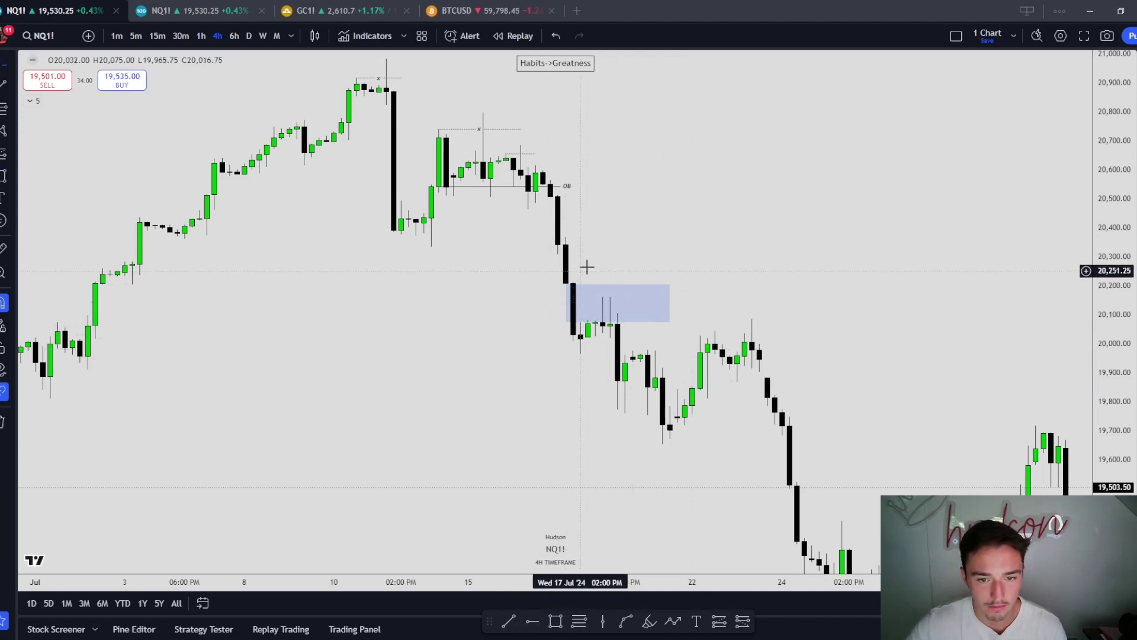
Draw a blue rectangle over the 18 July gap from about 20,015 down to 19,960, extending to 19 July 2024.
{"action": "left_click", "coordinate": [555, 621]}
{"action": "left_click", "coordinate": [611, 339]}
{"action": "left_click", "coordinate": [669, 354]}
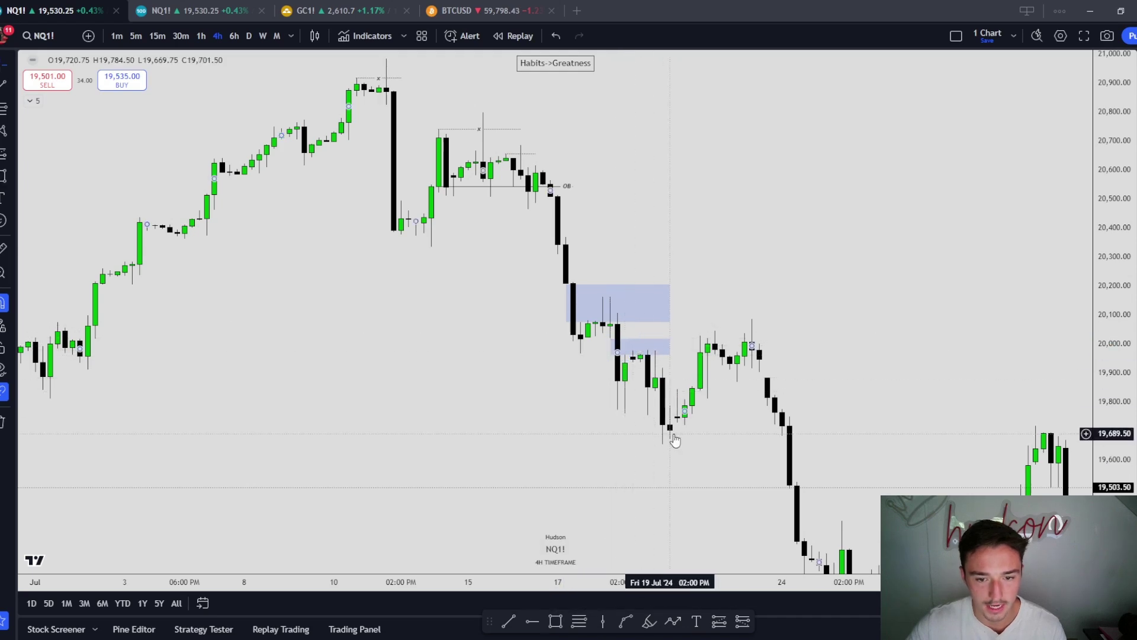
{"action": "left_click_drag", "start_coordinate": [679, 430], "coordinate": [687, 425]}
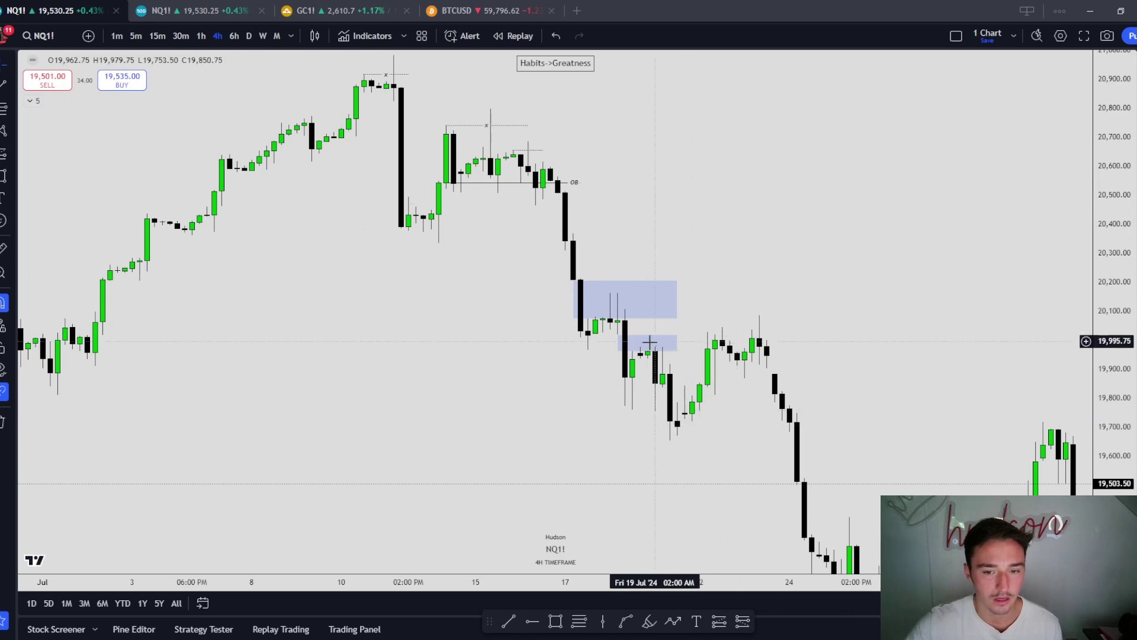
Mark the 18 July high at about 19,975 with a horizontal trend line extending to 22 July 2024.
{"action": "left_click", "coordinate": [510, 620]}
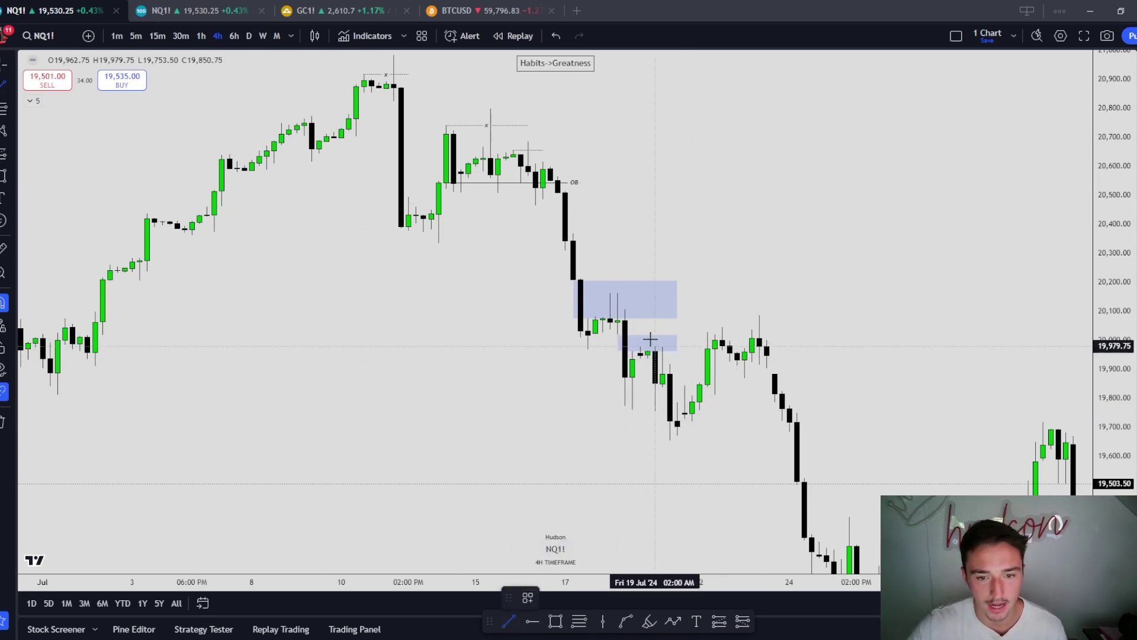
{"action": "left_click", "coordinate": [642, 343]}
{"action": "left_click", "coordinate": [700, 346]}
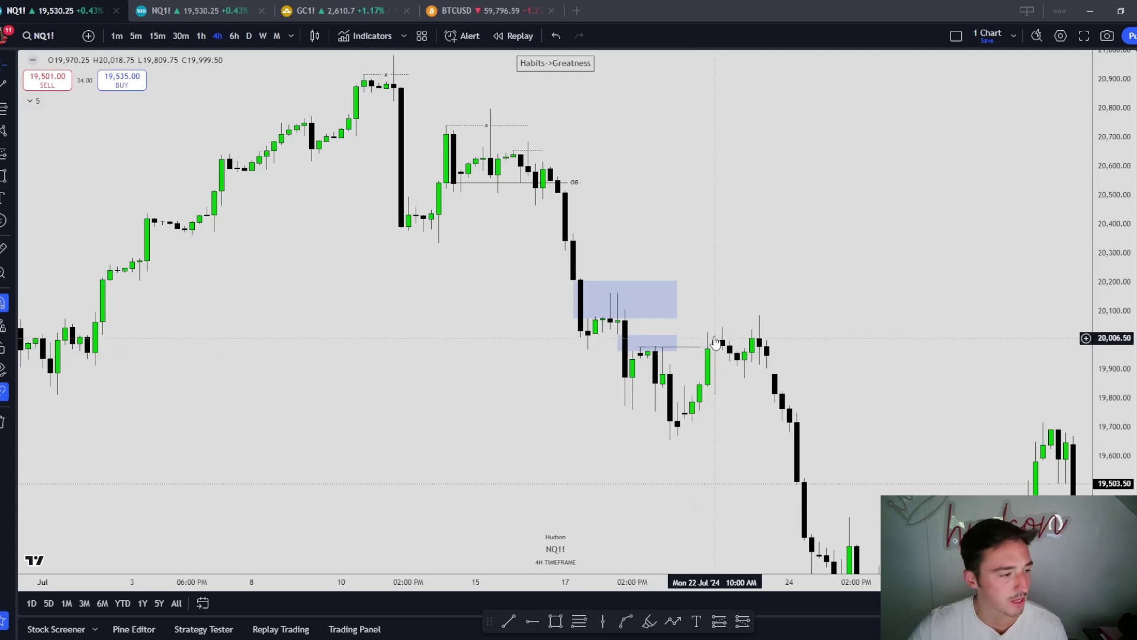
Mark the 22 July high at about 20,045 with a horizontal trend line extending to 23 July 2024.
{"action": "left_click_drag", "start_coordinate": [713, 355], "coordinate": [695, 348]}
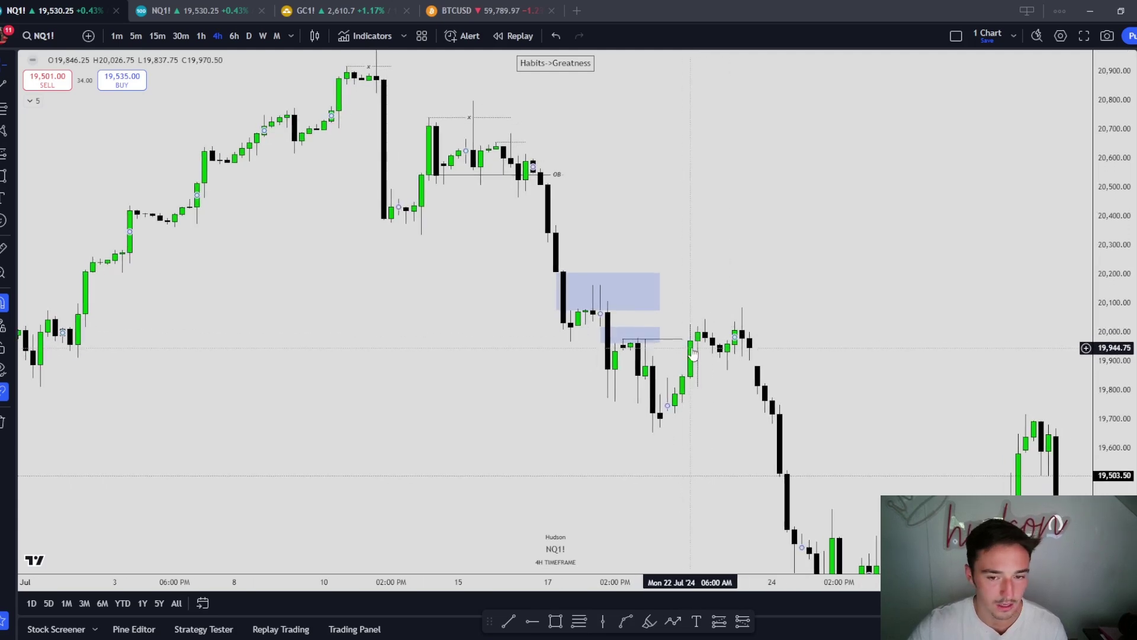
{"action": "scroll", "coordinate": [681, 346], "scroll_direction": "up", "scroll_amount": 2}
{"action": "left_click_drag", "start_coordinate": [1100, 454], "coordinate": [1112, 335]}
{"action": "left_click_drag", "start_coordinate": [569, 402], "coordinate": [601, 331]}
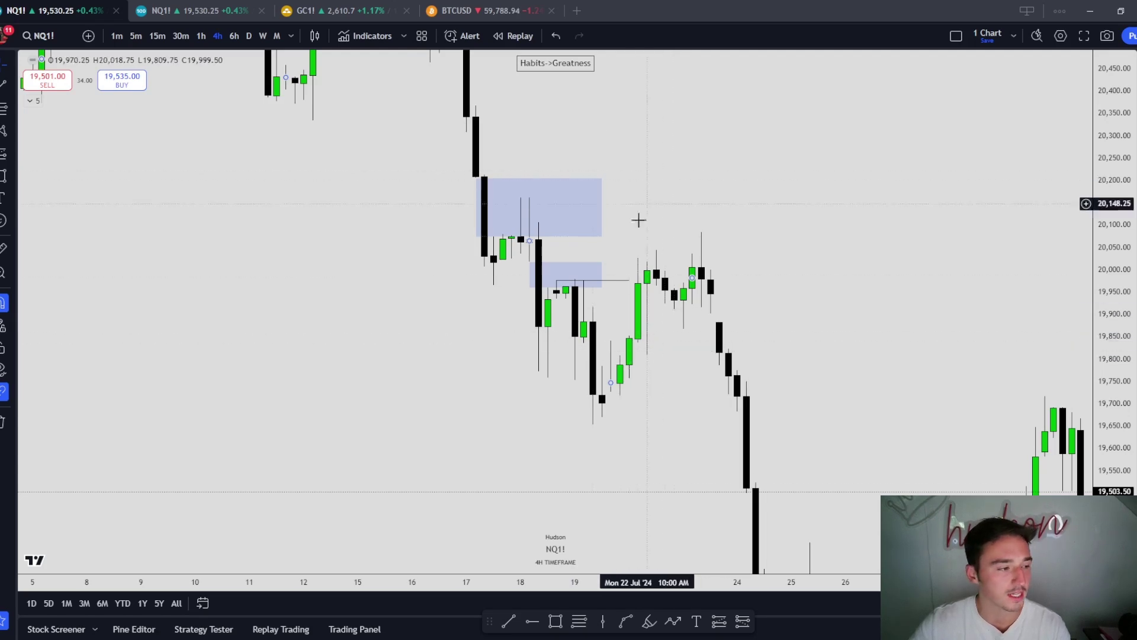
{"action": "left_click_drag", "start_coordinate": [714, 304], "coordinate": [680, 308]}
{"action": "left_click", "coordinate": [508, 621]}
{"action": "mouse_move", "coordinate": [623, 253]}
{"action": "left_mouse_down"}
{"action": "mouse_move", "coordinate": [686, 253]}
{"action": "mouse_move", "coordinate": [663, 251]}
{"action": "left_mouse_up"}
{"action": "left_click", "coordinate": [687, 257]}
Measure the price drop of the 24–25 July sell-off, starting near 20,004.50.
{"action": "left_click_drag", "start_coordinate": [685, 429], "coordinate": [637, 259]}
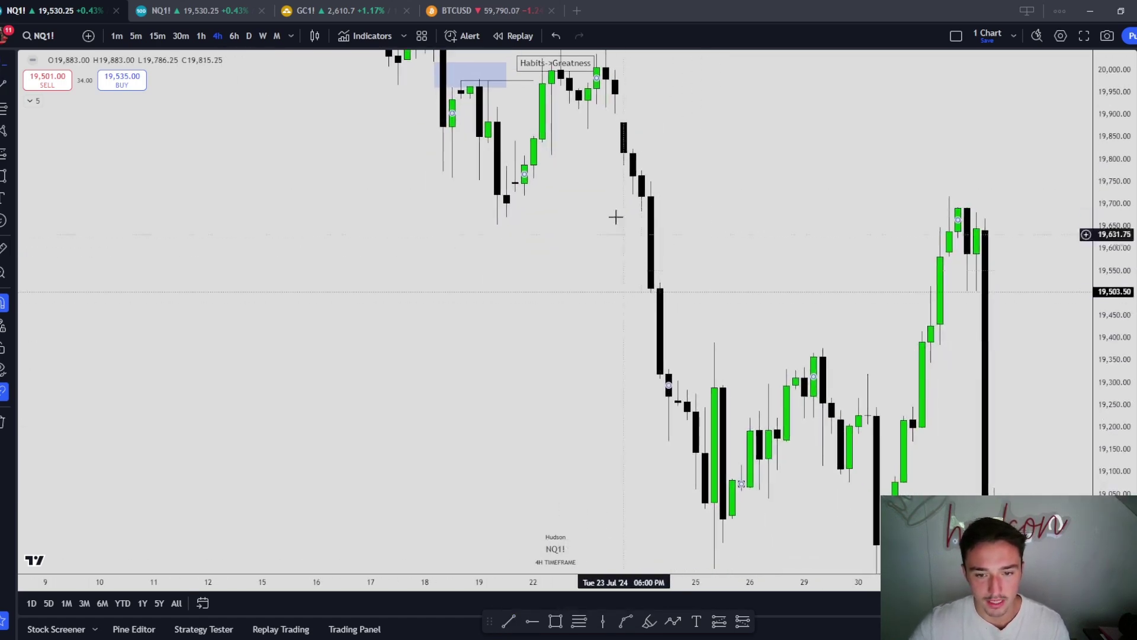
{"action": "left_click_drag", "start_coordinate": [909, 370], "coordinate": [785, 295]}
{"action": "left_click_drag", "start_coordinate": [588, 218], "coordinate": [613, 342]}
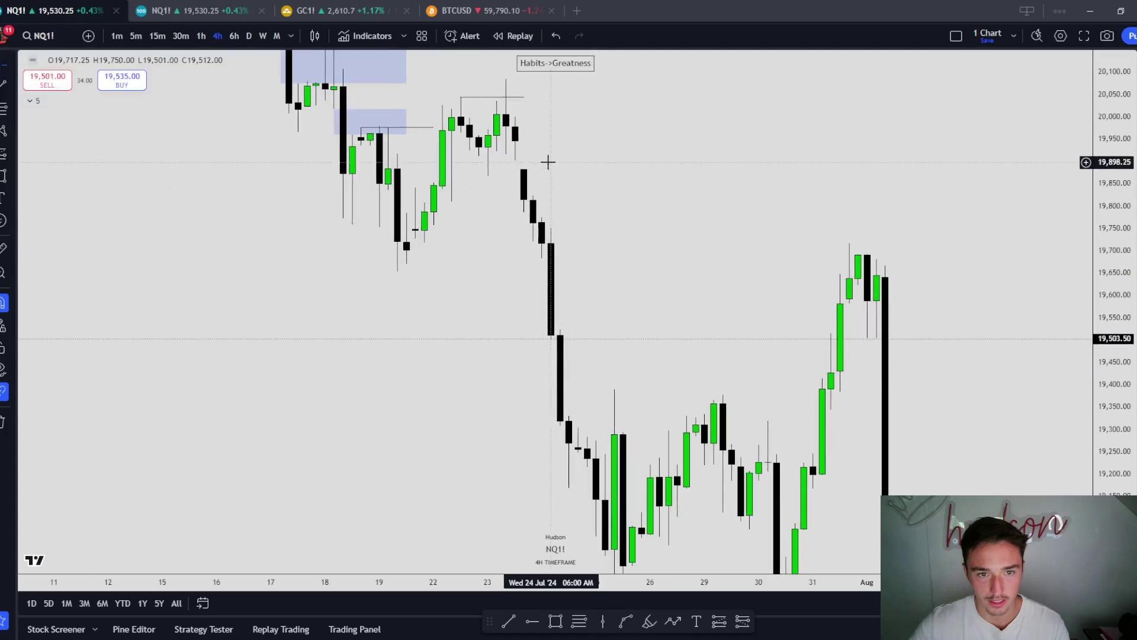
{"action": "left_click", "coordinate": [575, 114], "text": "shift"}
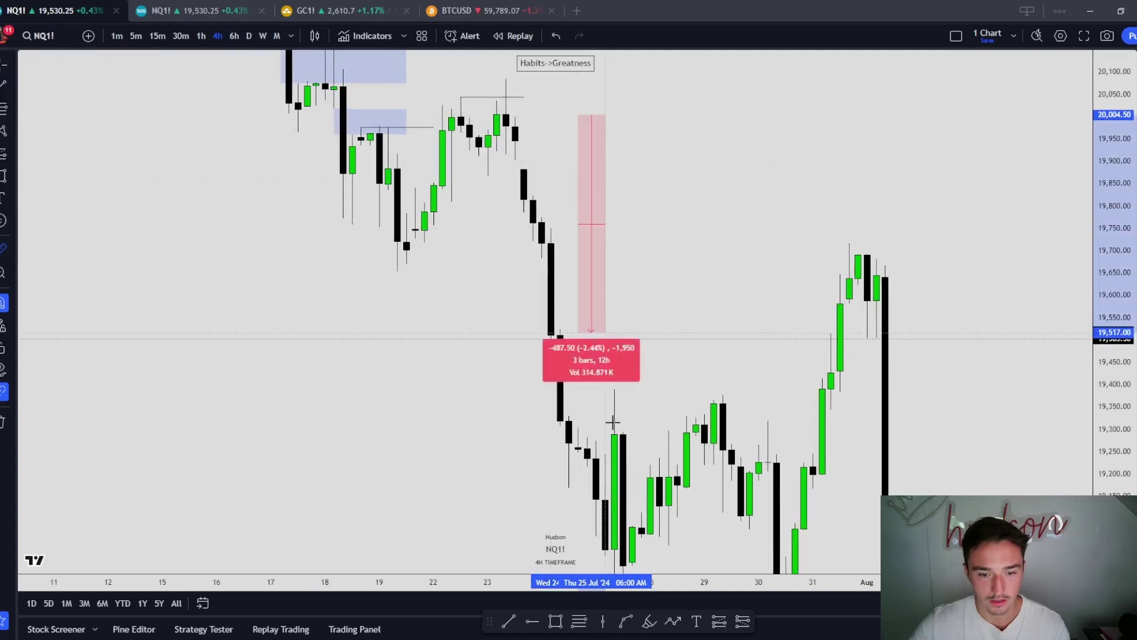
{"action": "left_click", "coordinate": [598, 544]}
{"action": "left_click", "coordinate": [723, 393]}
Mark the 25 July high at about 19,390 with a horizontal trend line extending to 31 July 2024.
{"action": "left_click_drag", "start_coordinate": [741, 401], "coordinate": [693, 350]}
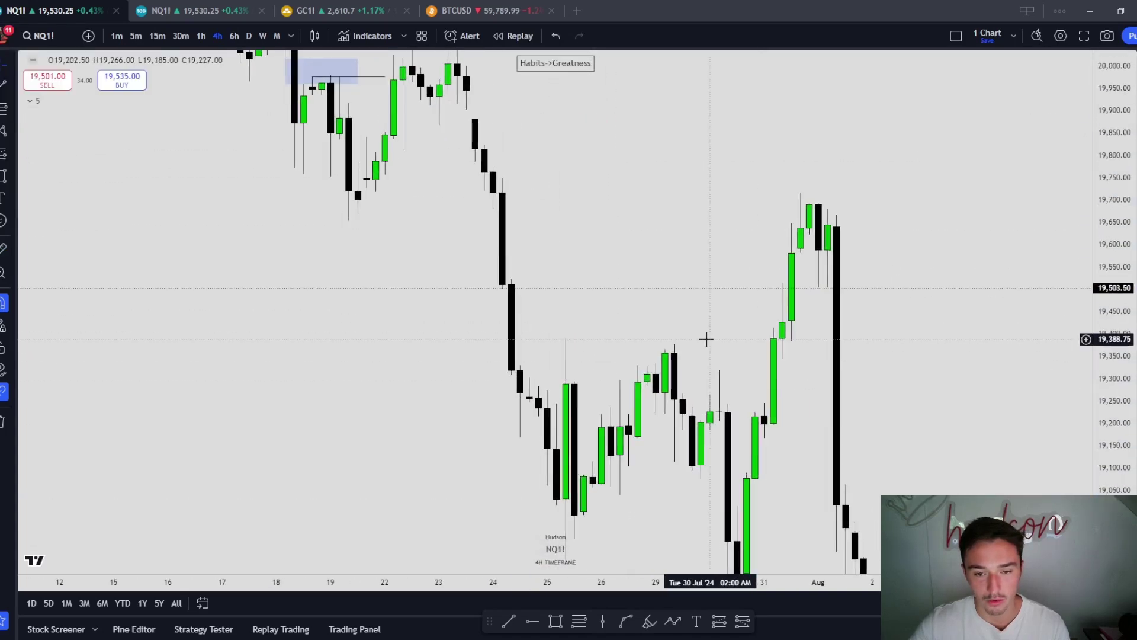
{"action": "left_click_drag", "start_coordinate": [1108, 272], "coordinate": [1108, 338]}
{"action": "scroll", "coordinate": [972, 357], "scroll_direction": "down", "scroll_amount": 1}
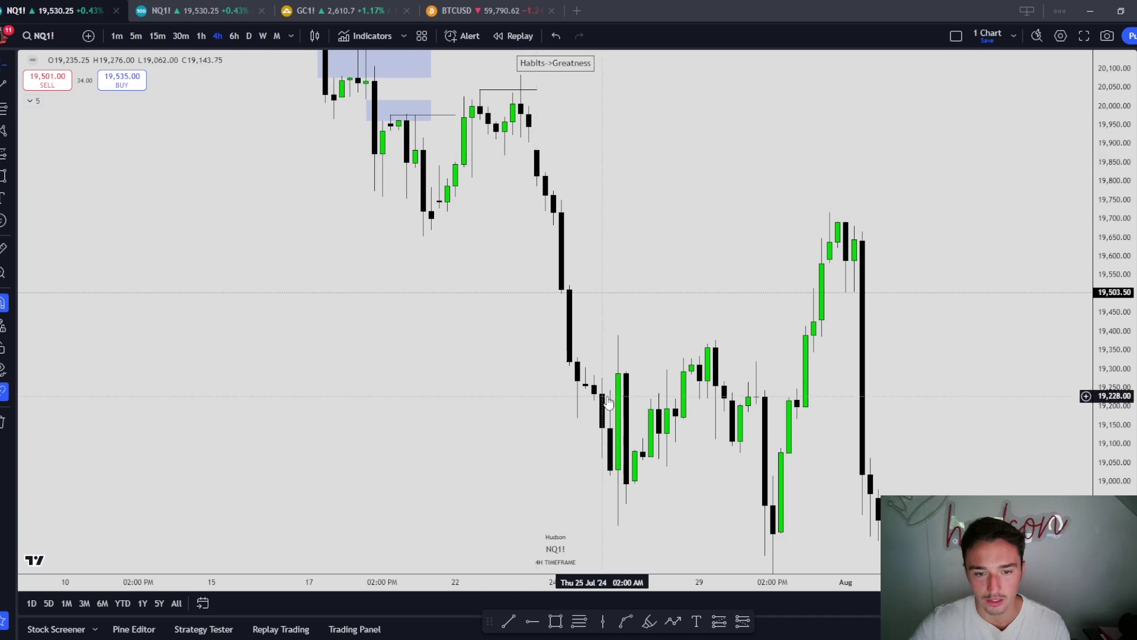
{"action": "scroll", "coordinate": [879, 337], "scroll_direction": "right", "scroll_amount": 2}
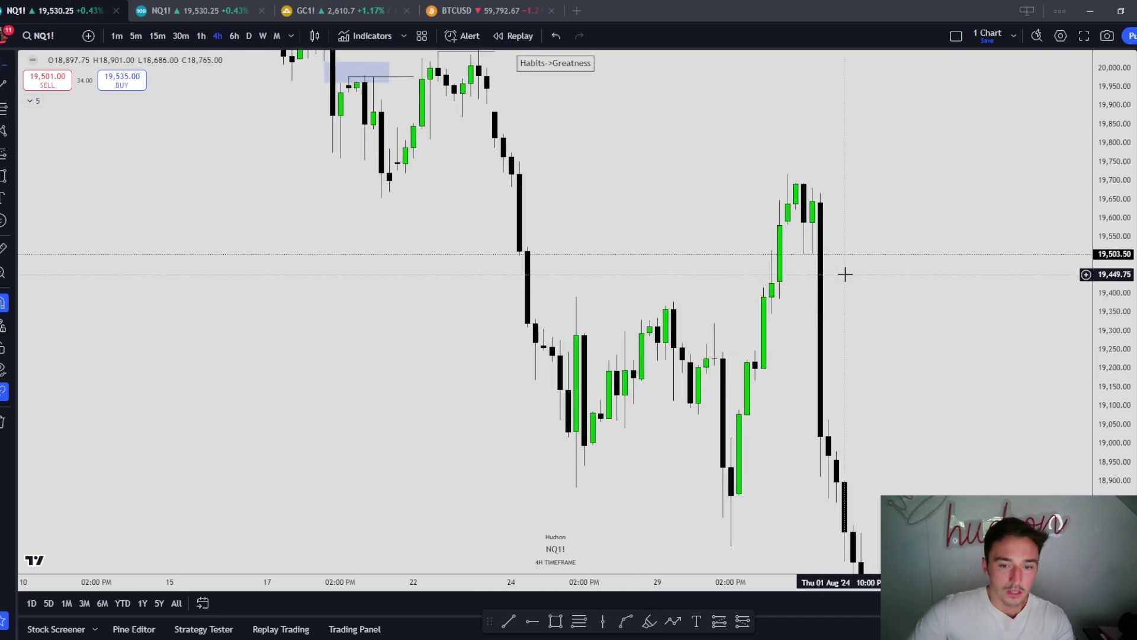
{"action": "scroll", "coordinate": [823, 299], "scroll_direction": "right", "scroll_amount": 3}
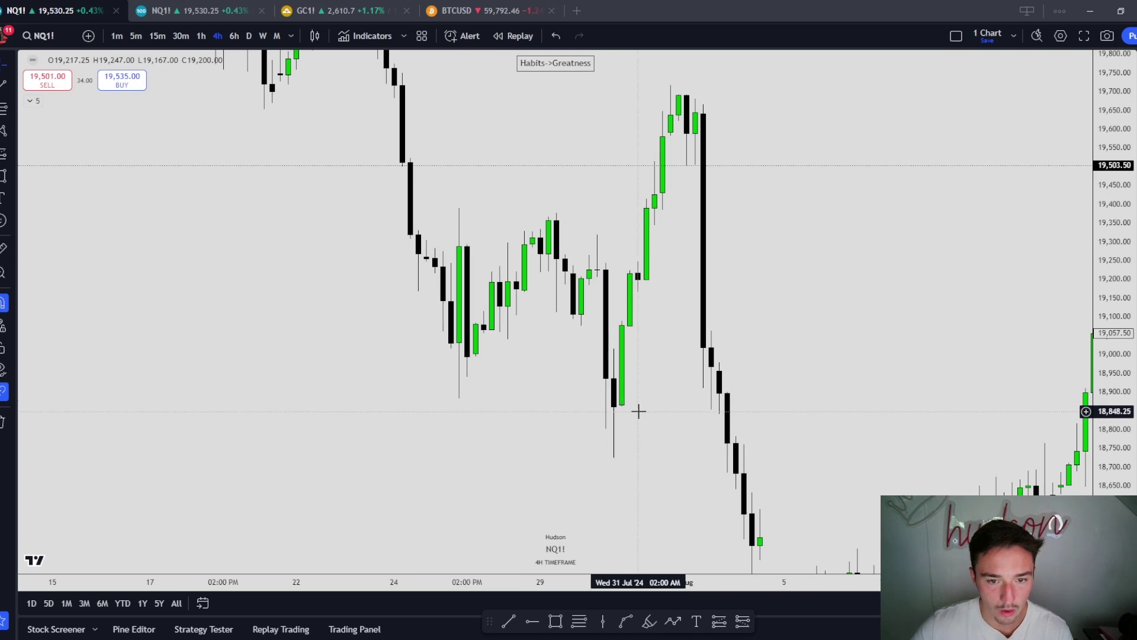
{"action": "left_click_drag", "start_coordinate": [633, 410], "coordinate": [545, 462]}
{"action": "right_click", "coordinate": [687, 315]}
{"action": "left_click", "coordinate": [621, 228]}
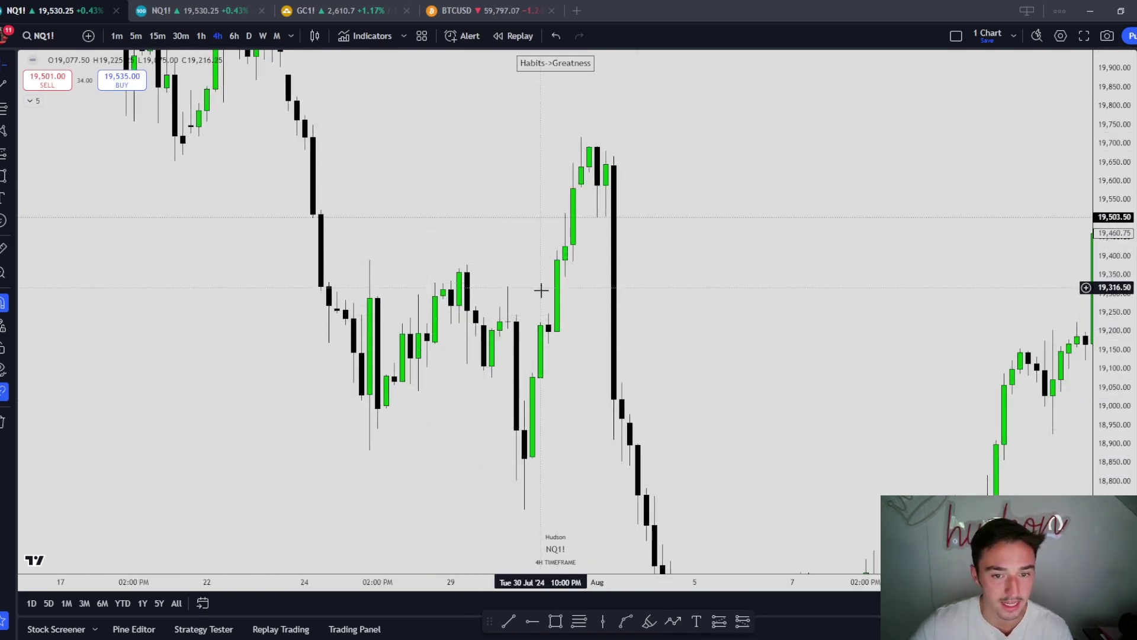
{"action": "left_click", "coordinate": [509, 621]}
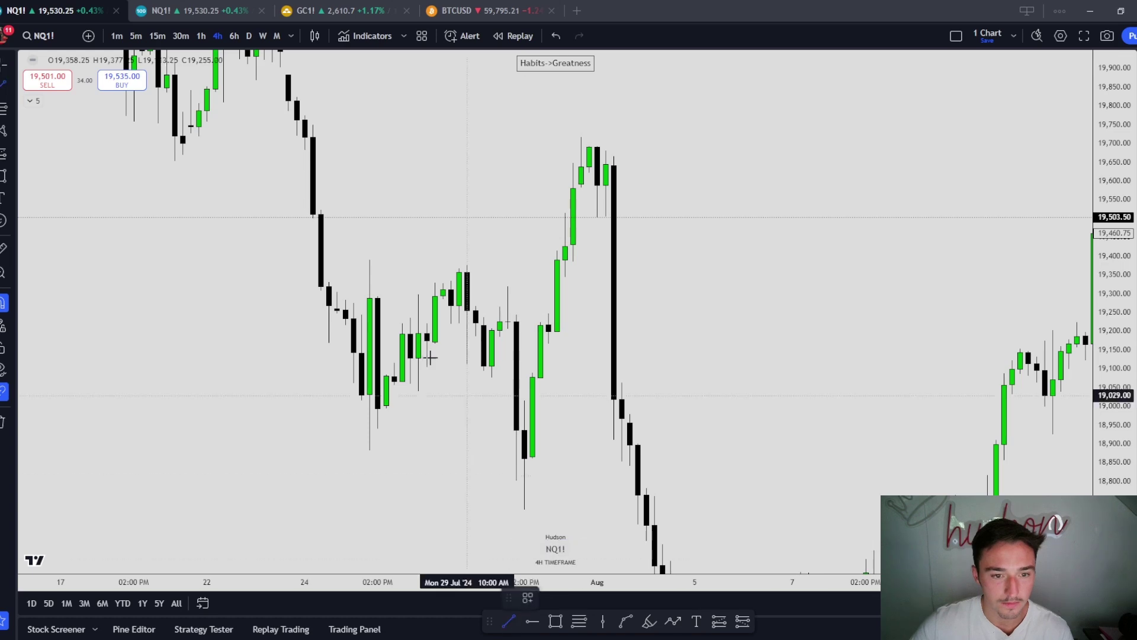
{"action": "left_click_drag", "start_coordinate": [372, 259], "coordinate": [559, 259]}
Review the April–September 2024 price structure on the daily and weekly timeframes.
{"action": "left_click", "coordinate": [249, 36]}
{"action": "key", "text": "alt+r"}
{"action": "scroll", "coordinate": [649, 383], "scroll_direction": "down", "scroll_amount": 2}
{"action": "scroll", "coordinate": [797, 379], "scroll_direction": "up", "scroll_amount": 9}
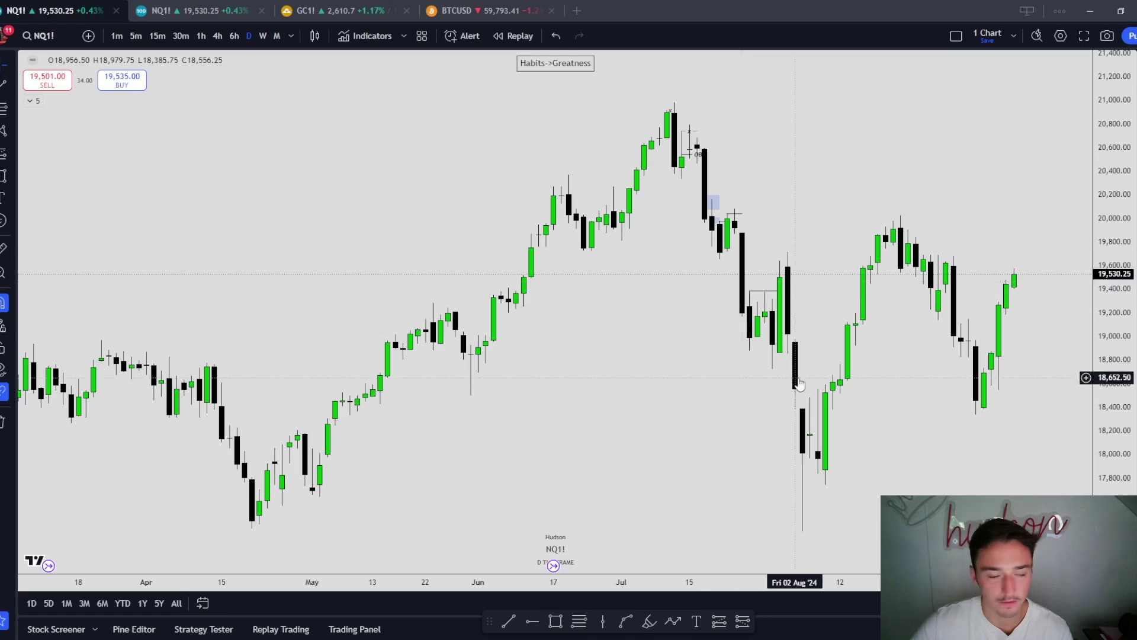
{"action": "left_click", "coordinate": [262, 35]}
{"action": "scroll", "coordinate": [733, 371], "scroll_direction": "up", "scroll_amount": 2}
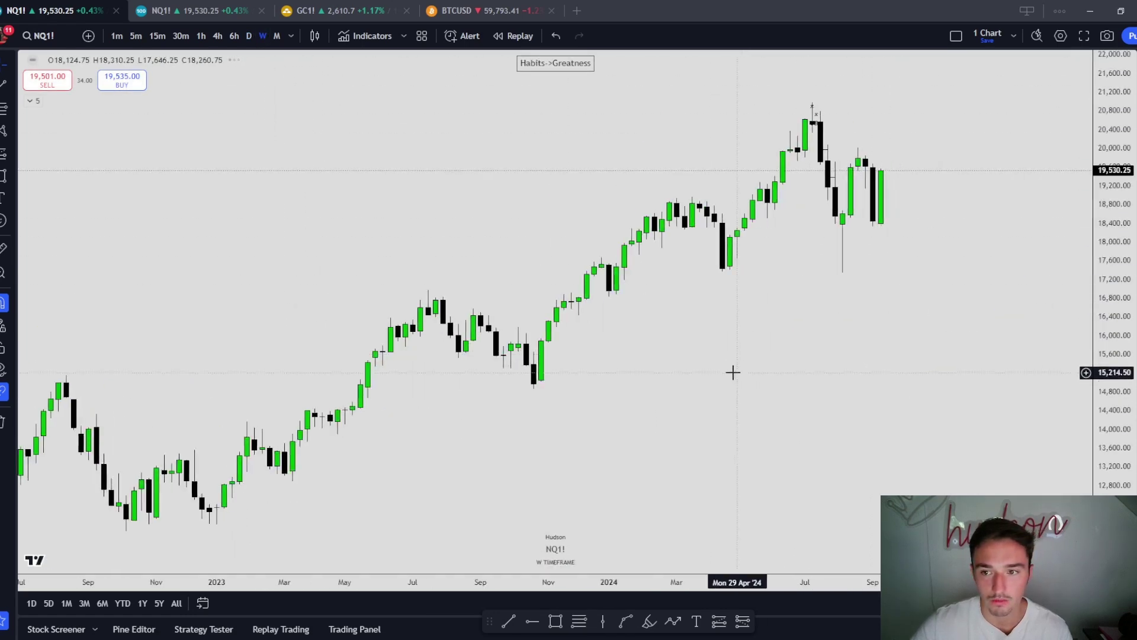
{"action": "scroll", "coordinate": [720, 376], "scroll_direction": "up", "scroll_amount": 2}
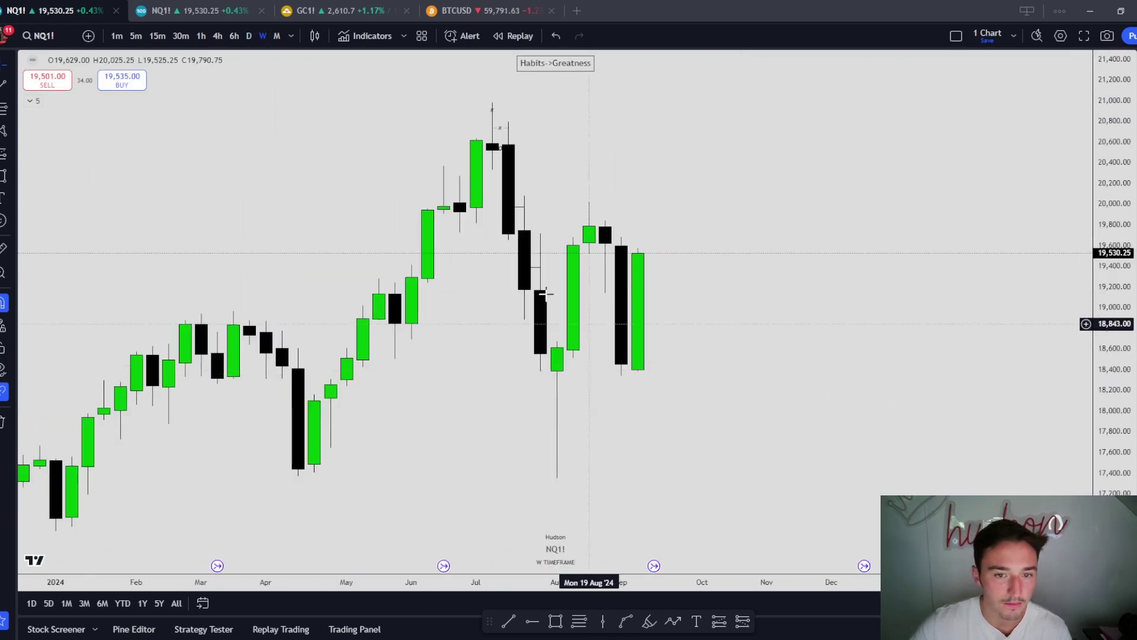
On the daily timeframe, draw a horizontal trend line at about 19,645 from 31 July to 2 August 2024.
{"action": "left_click", "coordinate": [248, 35]}
{"action": "scroll", "coordinate": [850, 348], "scroll_direction": "up", "scroll_amount": 2}
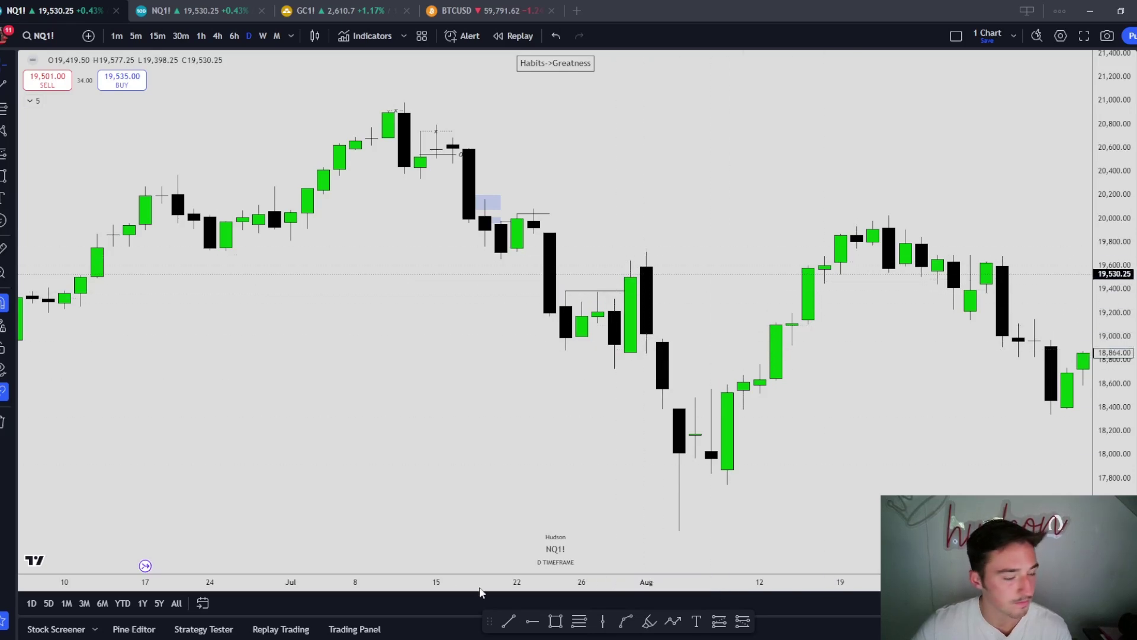
{"action": "left_click", "coordinate": [663, 260], "text": "shift"}
{"action": "left_click", "coordinate": [742, 374]}
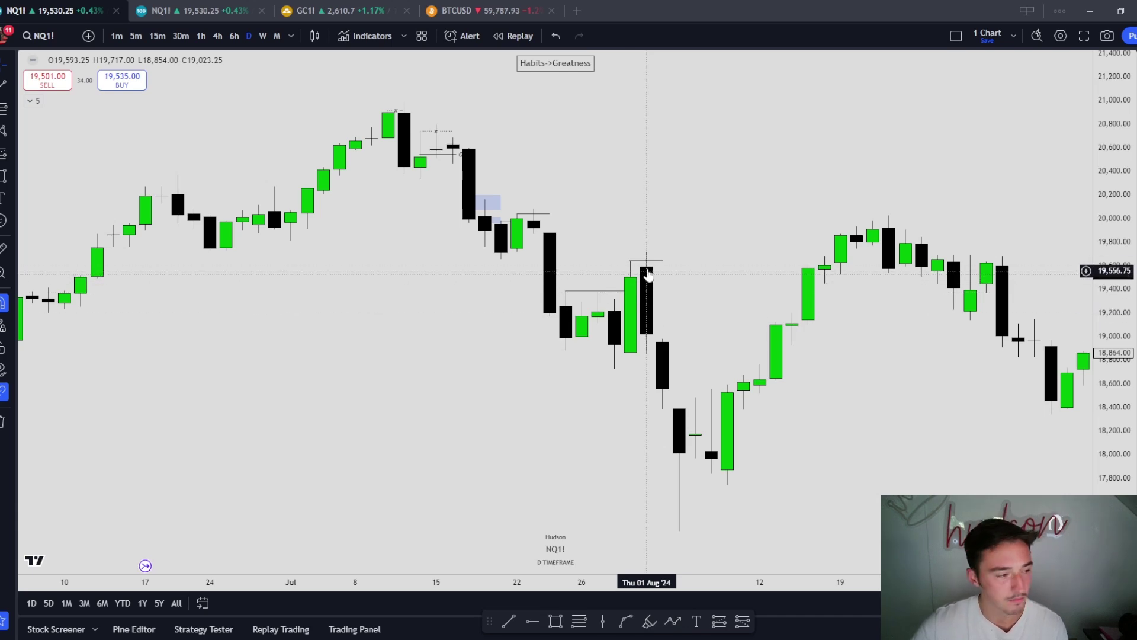
On the 4-hour timeframe, move the start of the 19,645 trend line to the 31 July 02:00 PM candle.
{"action": "left_click", "coordinate": [217, 35]}
{"action": "scroll", "coordinate": [756, 411], "scroll_direction": "up", "scroll_amount": 5}
{"action": "left_click", "coordinate": [568, 171]}
{"action": "left_click_drag", "start_coordinate": [562, 171], "coordinate": [604, 171]}
{"action": "left_click", "coordinate": [823, 288]}
Examine the 4-hour decline from the 31 July high into the 5 August low and the following rebound.
{"action": "left_click_drag", "start_coordinate": [1112, 404], "coordinate": [1112, 231]}
{"action": "left_click_drag", "start_coordinate": [872, 172], "coordinate": [867, 318]}
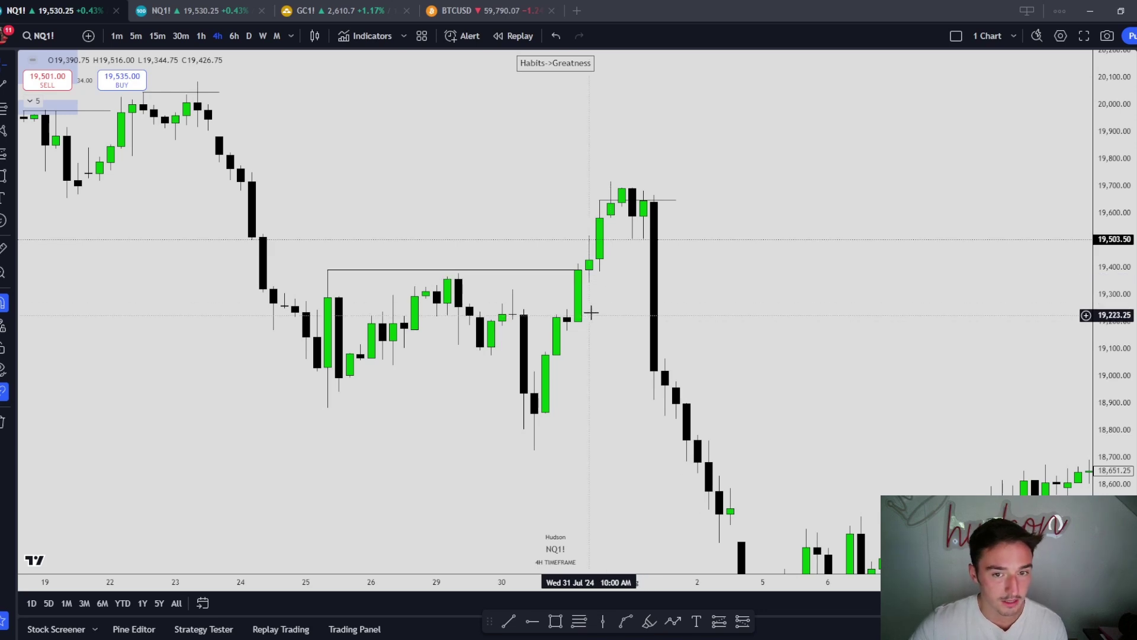
{"action": "left_click_drag", "start_coordinate": [588, 316], "coordinate": [549, 371]}
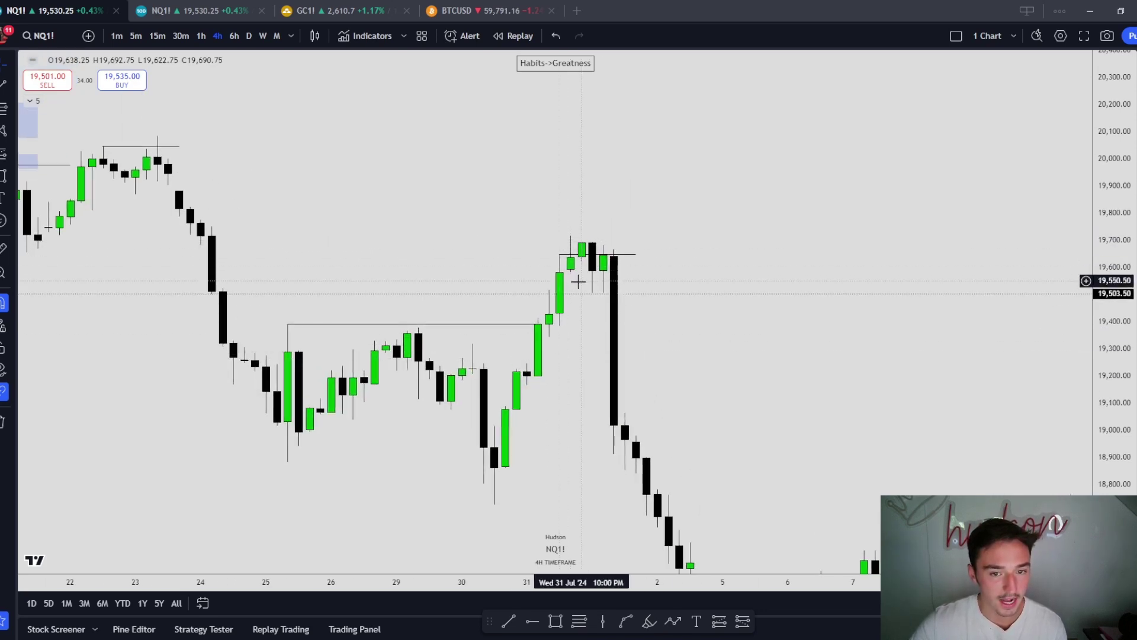
{"action": "left_click_drag", "start_coordinate": [608, 228], "coordinate": [614, 190]}
{"action": "left_click_drag", "start_coordinate": [678, 527], "coordinate": [674, 459]}
{"action": "left_click_drag", "start_coordinate": [747, 402], "coordinate": [630, 229]}
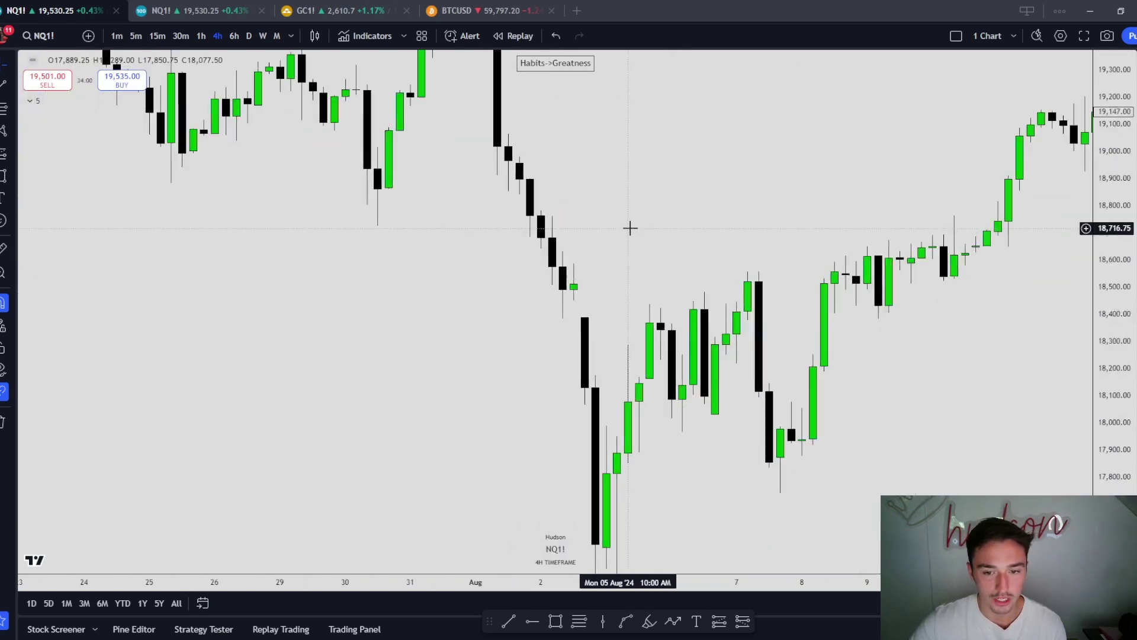
{"action": "left_click_drag", "start_coordinate": [834, 413], "coordinate": [725, 507]}
{"action": "scroll", "coordinate": [775, 302], "scroll_direction": "down", "scroll_amount": 4}
Compare the 5 August low with the April 2024 low on the daily timeframe.
{"action": "left_click", "coordinate": [249, 37]}
{"action": "left_click_drag", "start_coordinate": [841, 308], "coordinate": [450, 165]}
{"action": "left_click_drag", "start_coordinate": [1007, 316], "coordinate": [473, 248]}
{"action": "left_click_drag", "start_coordinate": [946, 342], "coordinate": [644, 460]}
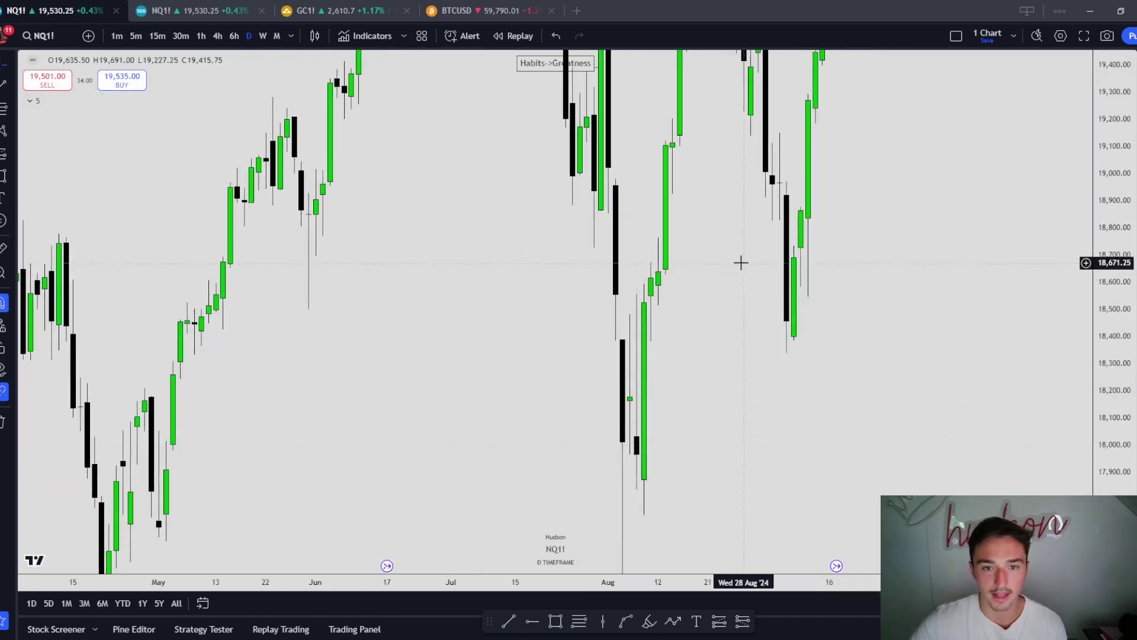
{"action": "left_click_drag", "start_coordinate": [740, 264], "coordinate": [668, 389]}
{"action": "left_click_drag", "start_coordinate": [1112, 251], "coordinate": [1103, 495]}
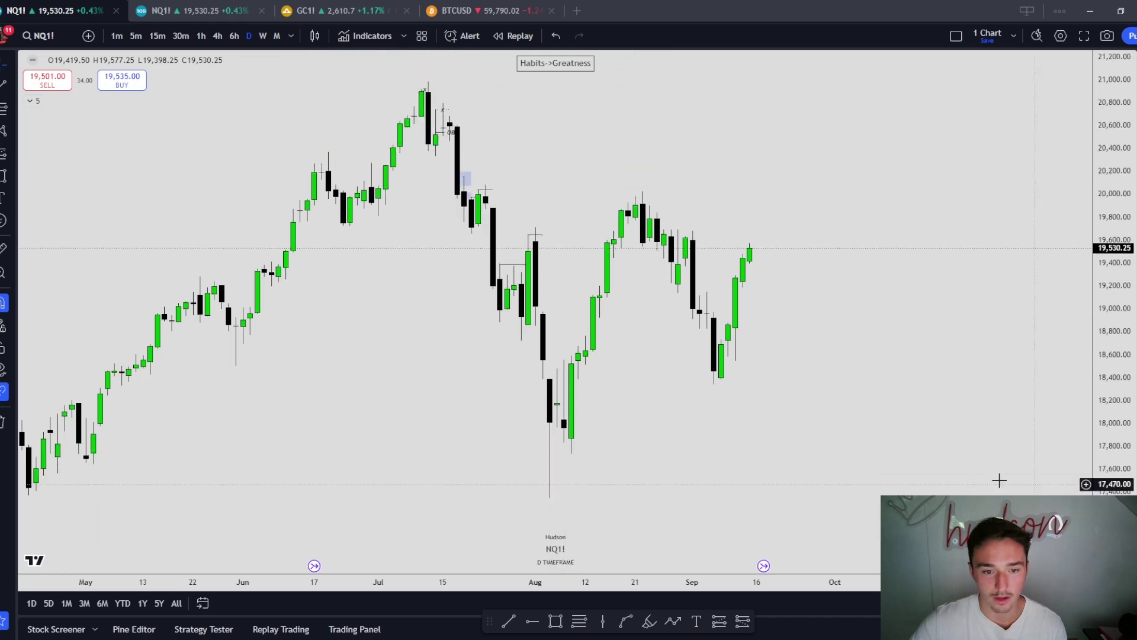
{"action": "left_click_drag", "start_coordinate": [687, 446], "coordinate": [969, 427]}
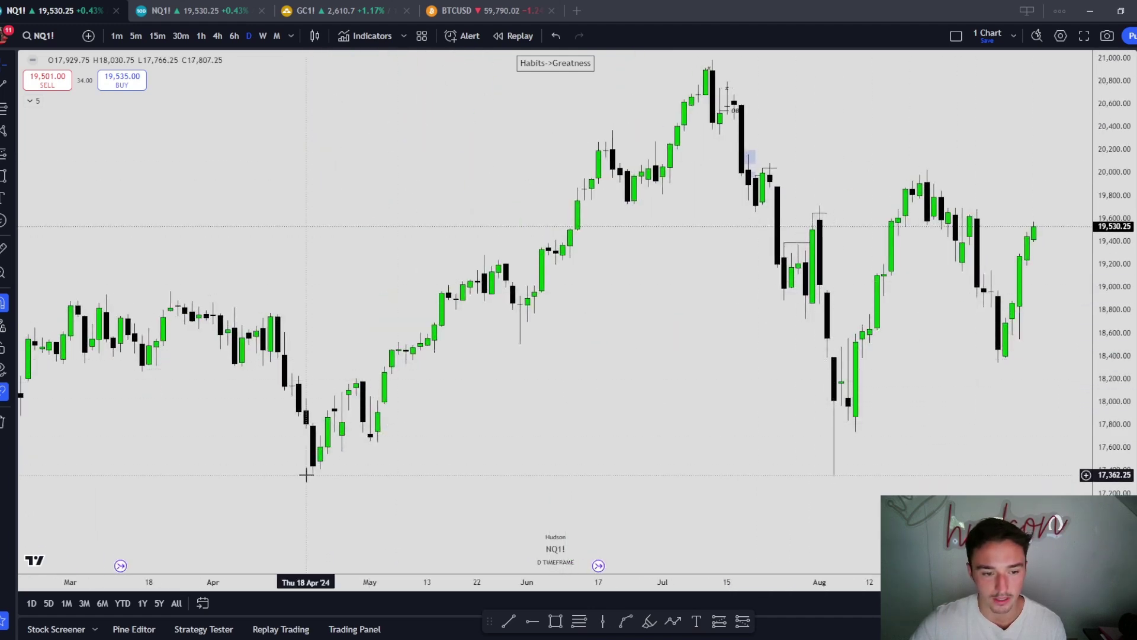
Measure the drop of the 5 August 2024 daily candle from its top to its low.
{"action": "scroll", "coordinate": [352, 471], "scroll_direction": "up", "scroll_amount": 3}
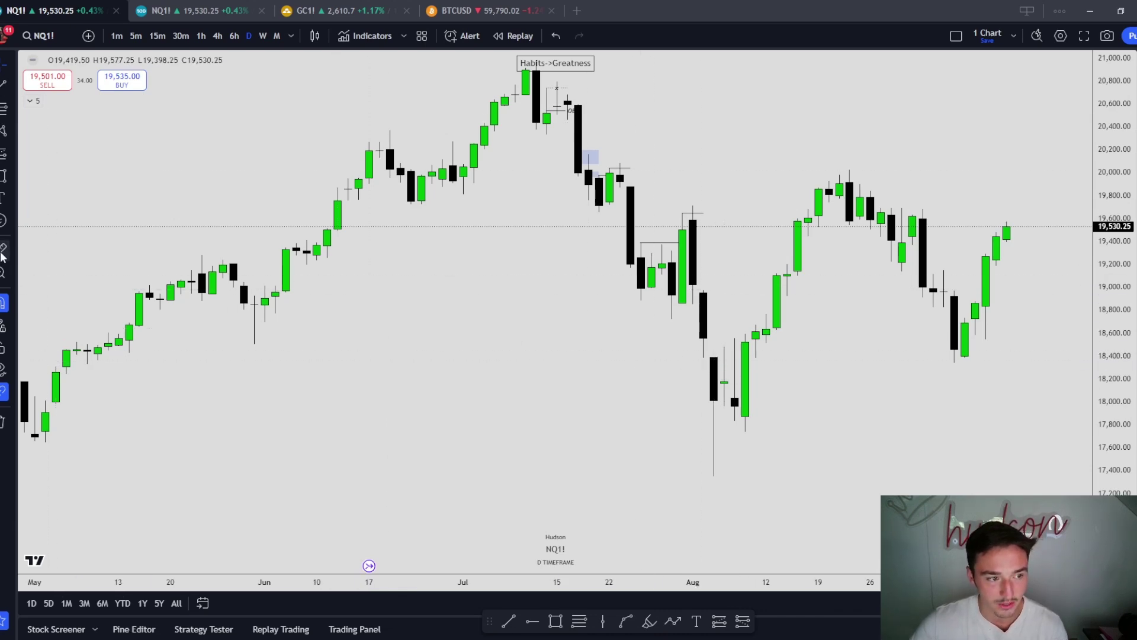
{"action": "left_click", "coordinate": [712, 350], "text": "shift"}
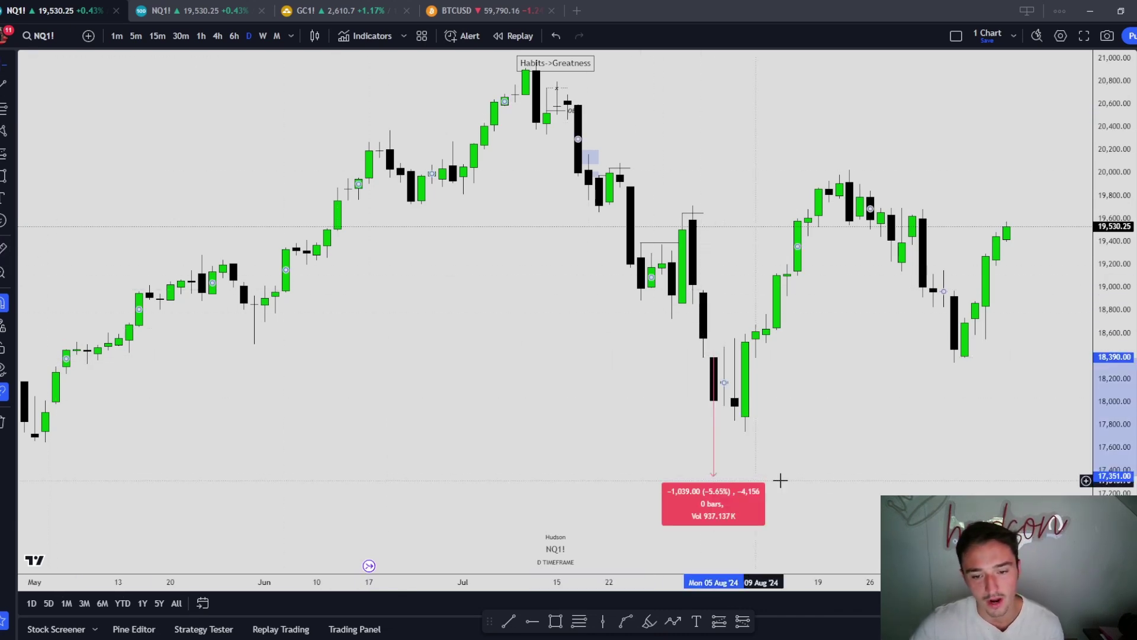
{"action": "left_click", "coordinate": [837, 478]}
Switch back to the 4-hour timeframe and reset the chart view around the early-August low.
{"action": "left_click_drag", "start_coordinate": [888, 388], "coordinate": [736, 386]}
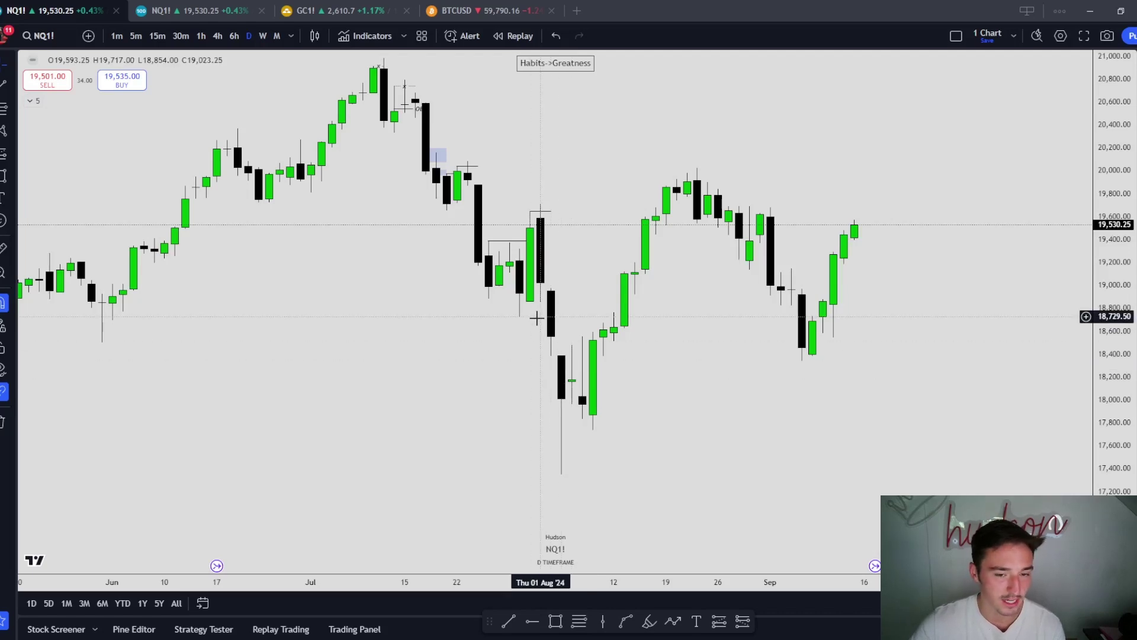
{"action": "left_click_drag", "start_coordinate": [720, 365], "coordinate": [799, 355]}
{"action": "left_click", "coordinate": [218, 36]}
{"action": "right_click", "coordinate": [647, 328]}
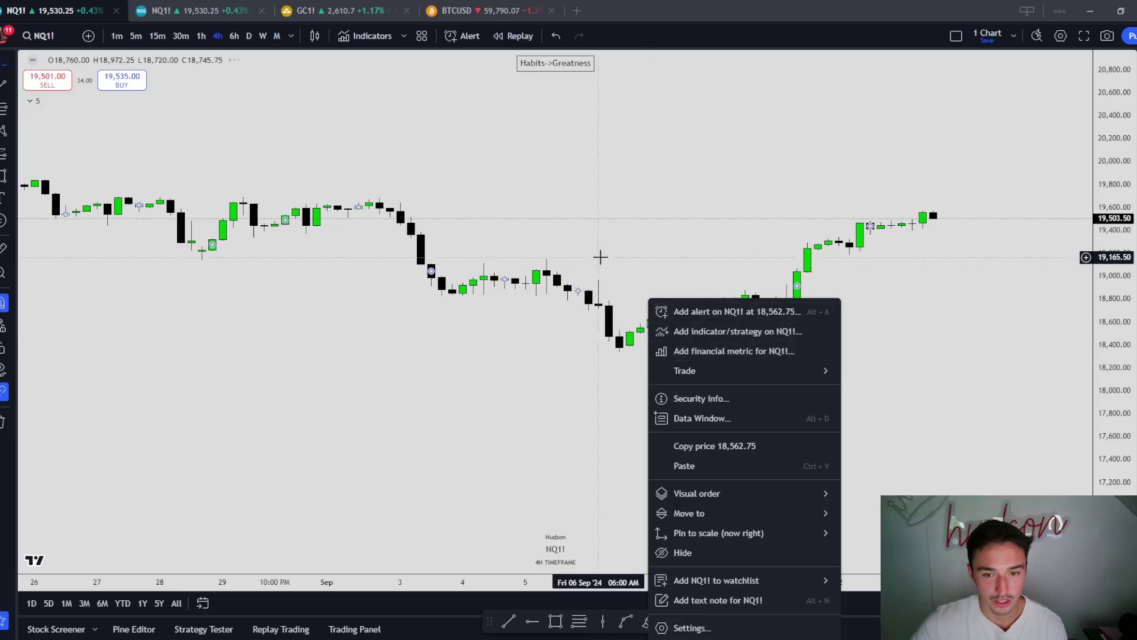
{"action": "right_click", "coordinate": [604, 263]}
{"action": "left_click", "coordinate": [635, 276]}
{"action": "left_click_drag", "start_coordinate": [584, 269], "coordinate": [1007, 369]}
{"action": "scroll", "coordinate": [1007, 369], "scroll_direction": "up", "scroll_amount": 2}
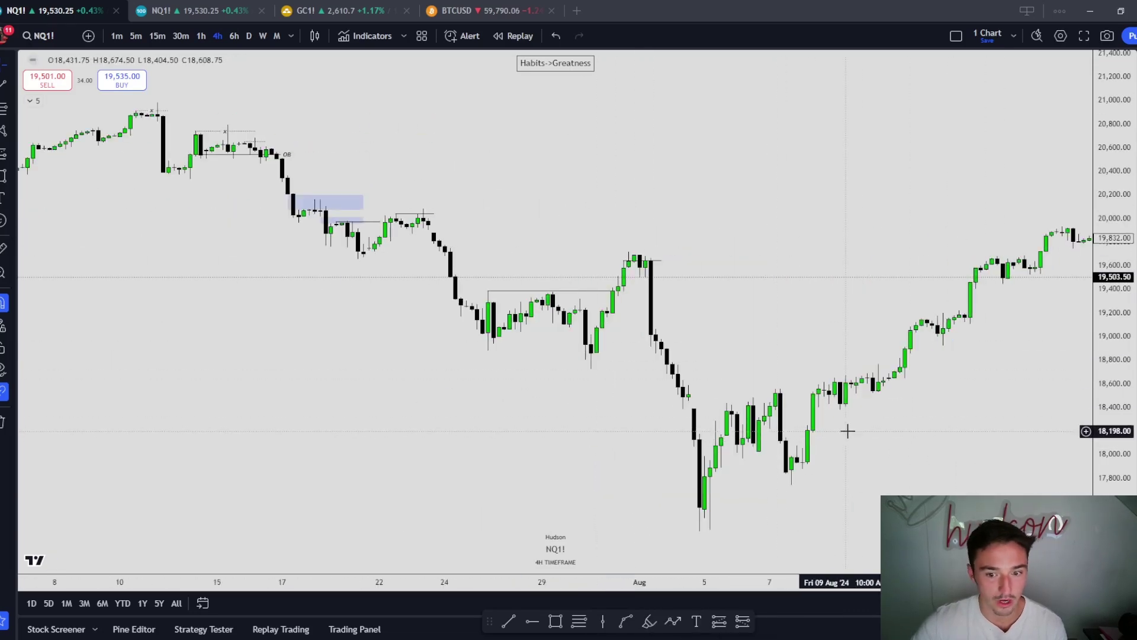
{"action": "scroll", "coordinate": [946, 354], "scroll_direction": "up", "scroll_amount": 2}
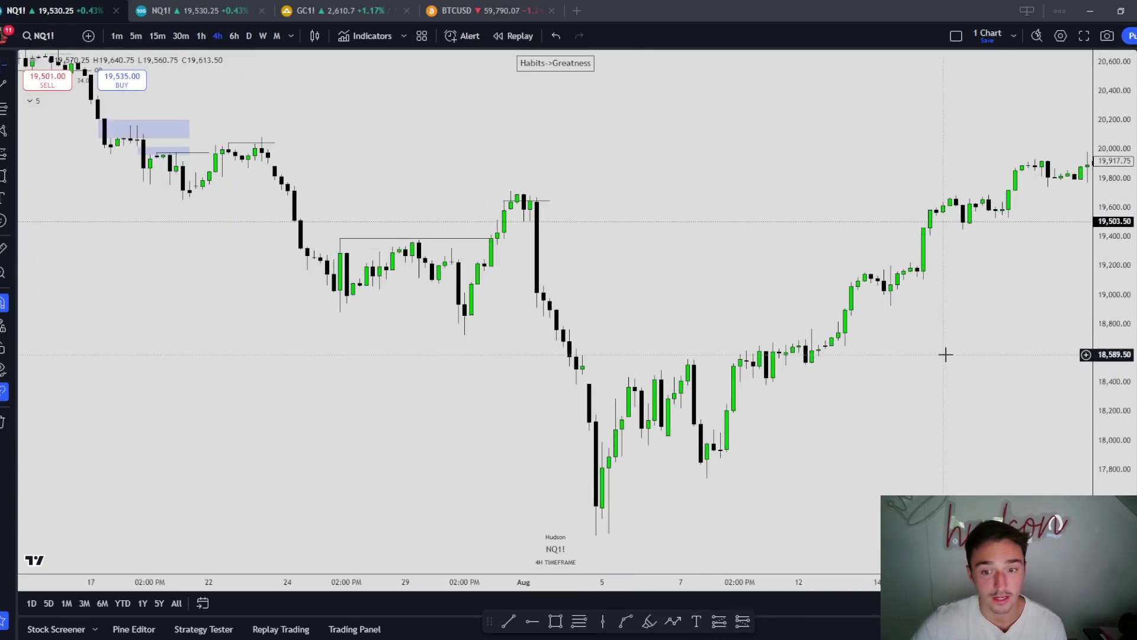
{"action": "left_click_drag", "start_coordinate": [890, 349], "coordinate": [866, 305]}
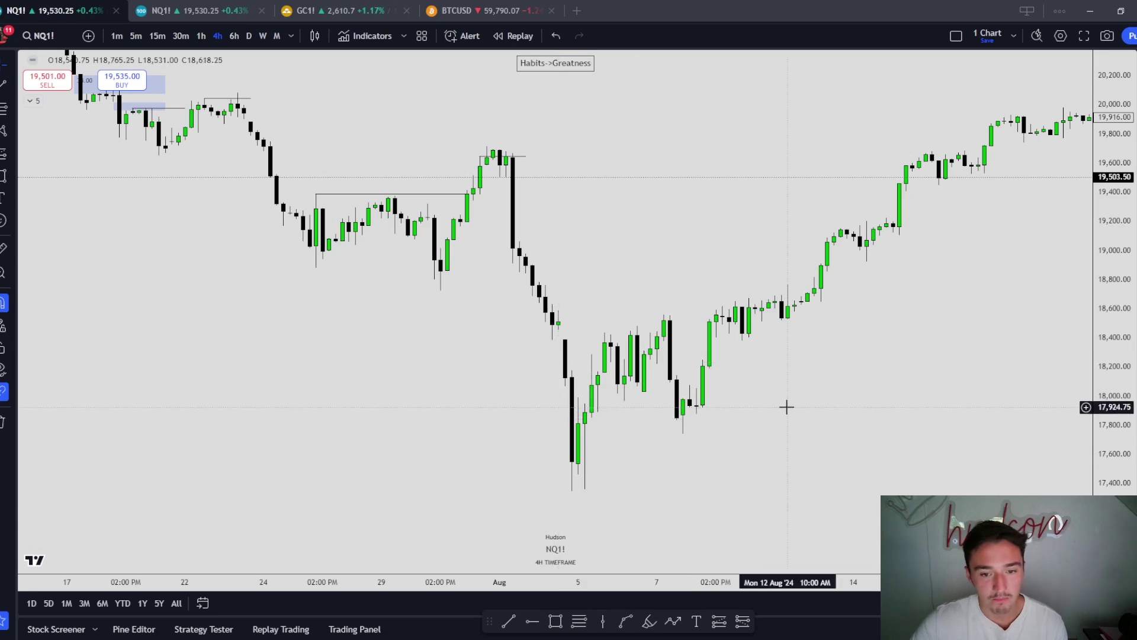
Draw a horizontal trend line at about 18,390 from the gap-down candle before the 5 August low to 7 August 2024.
{"action": "left_click", "coordinate": [508, 622]}
{"action": "left_click", "coordinate": [565, 339]}
{"action": "left_click", "coordinate": [664, 339], "text": "shift"}
{"action": "left_click", "coordinate": [656, 359]}
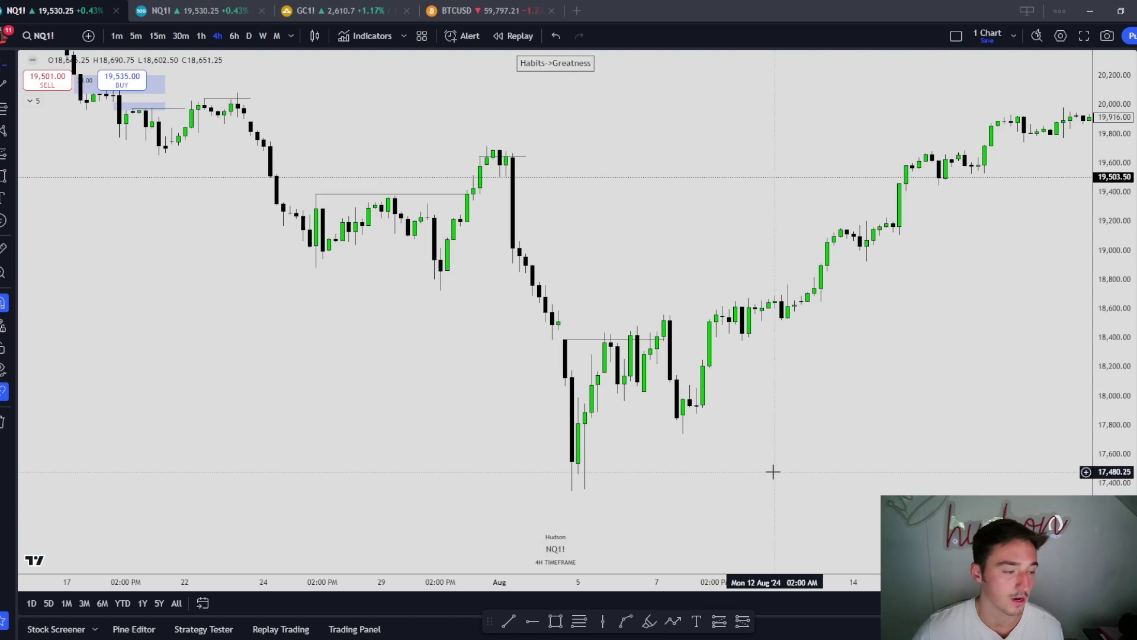
Place a horizontal ray at 17,373.25 from the 19 April 2024 low, extending past the 5 August low.
{"action": "scroll", "coordinate": [652, 373], "scroll_direction": "up", "scroll_amount": 2}
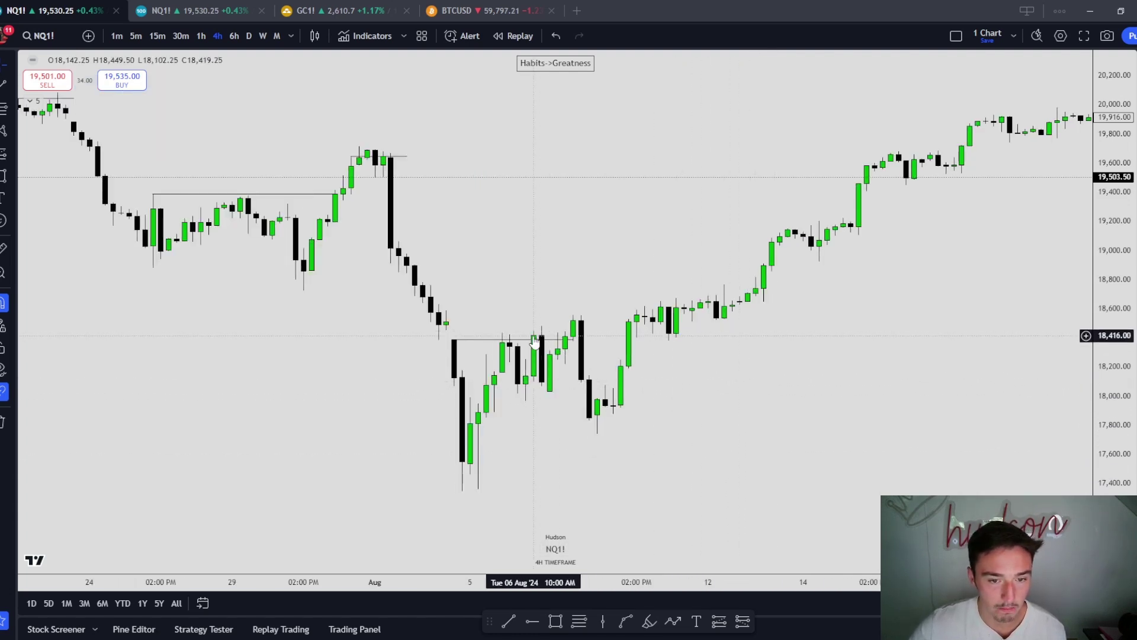
{"action": "scroll", "coordinate": [554, 429], "scroll_direction": "down", "scroll_amount": 6}
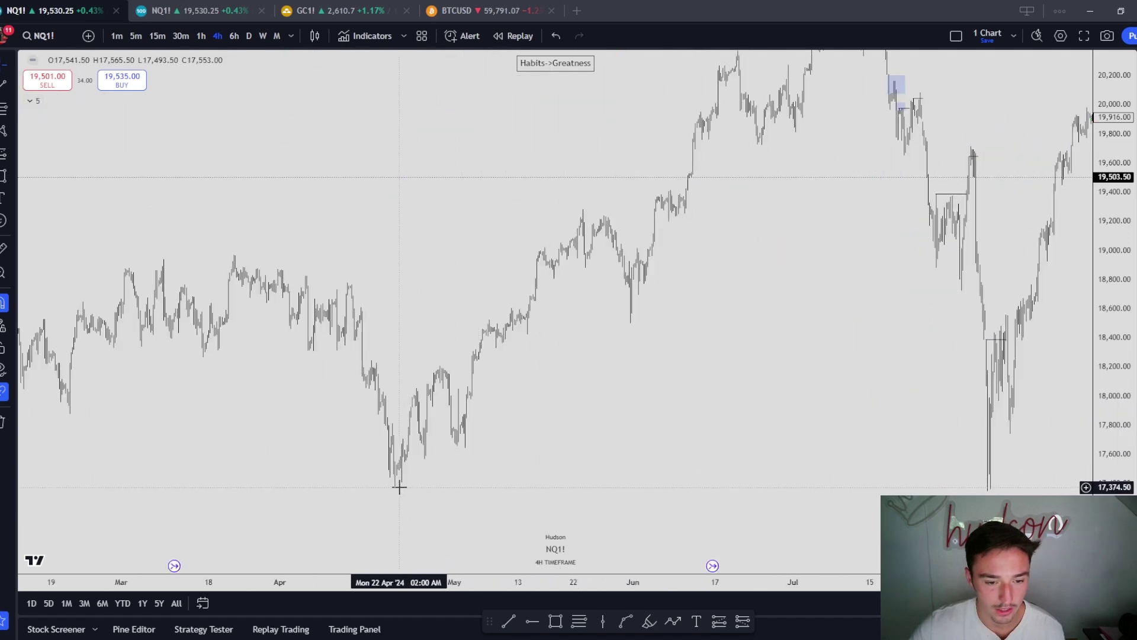
{"action": "left_click", "coordinate": [532, 620]}
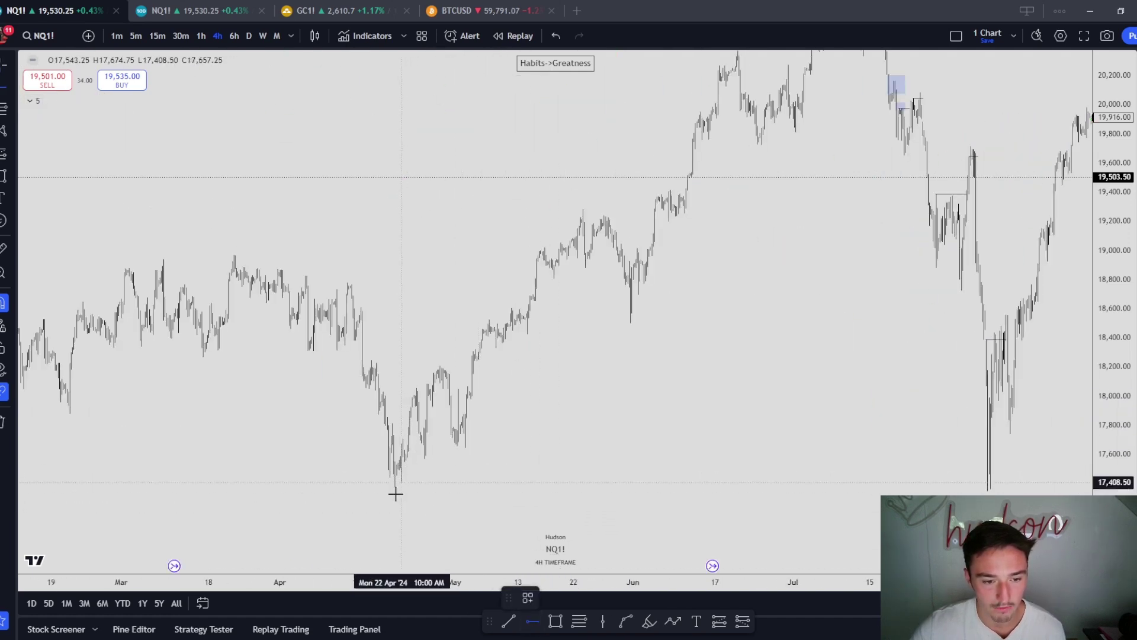
{"action": "left_click", "coordinate": [394, 487]}
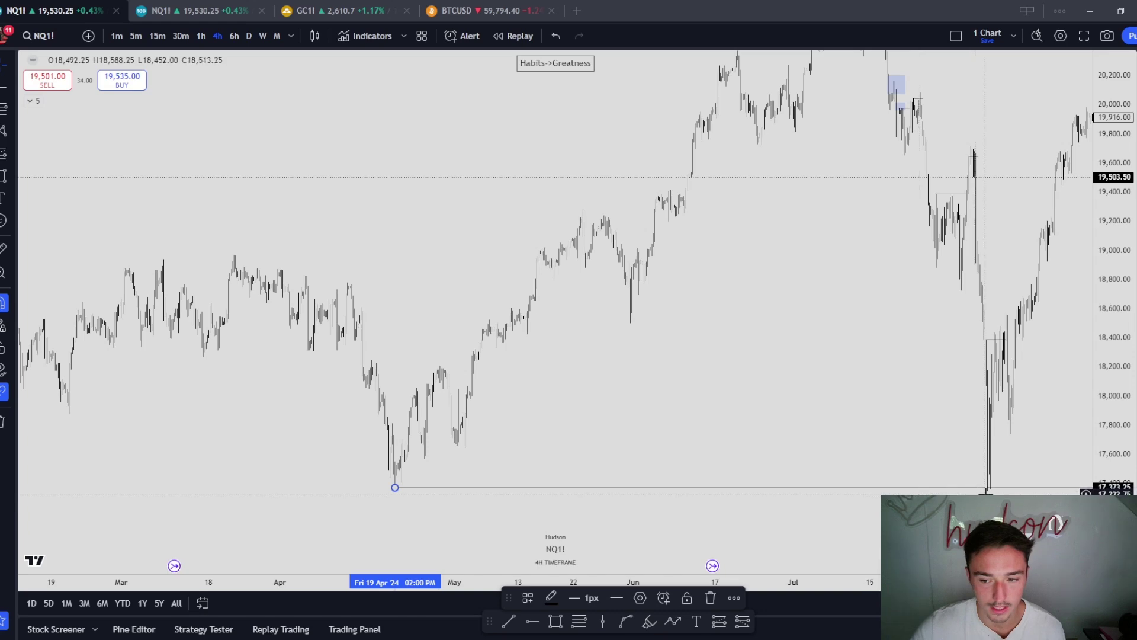
{"action": "left_click", "coordinate": [1006, 499]}
Draw a horizontal line at about 17,960 from the 6 August low to 8 August, using the dotted "x" template.
{"action": "scroll", "coordinate": [1001, 500], "scroll_direction": "up", "scroll_amount": 2}
{"action": "scroll", "coordinate": [961, 490], "scroll_direction": "up", "scroll_amount": 3}
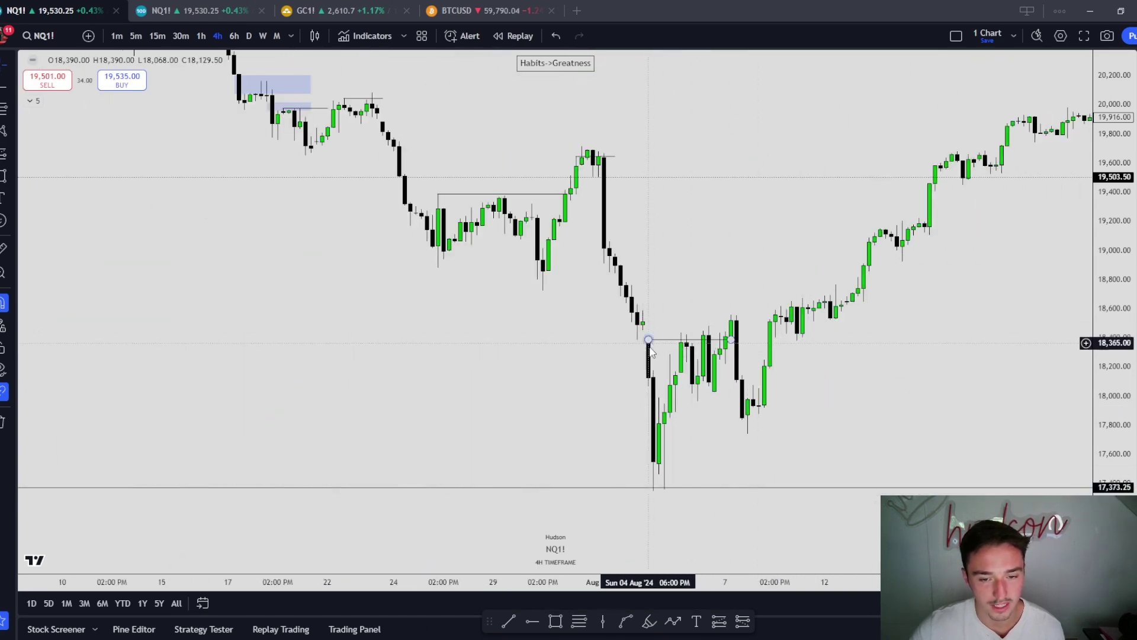
{"action": "scroll", "coordinate": [653, 425], "scroll_direction": "right", "scroll_amount": 3}
{"action": "scroll", "coordinate": [728, 429], "scroll_direction": "left", "scroll_amount": 1}
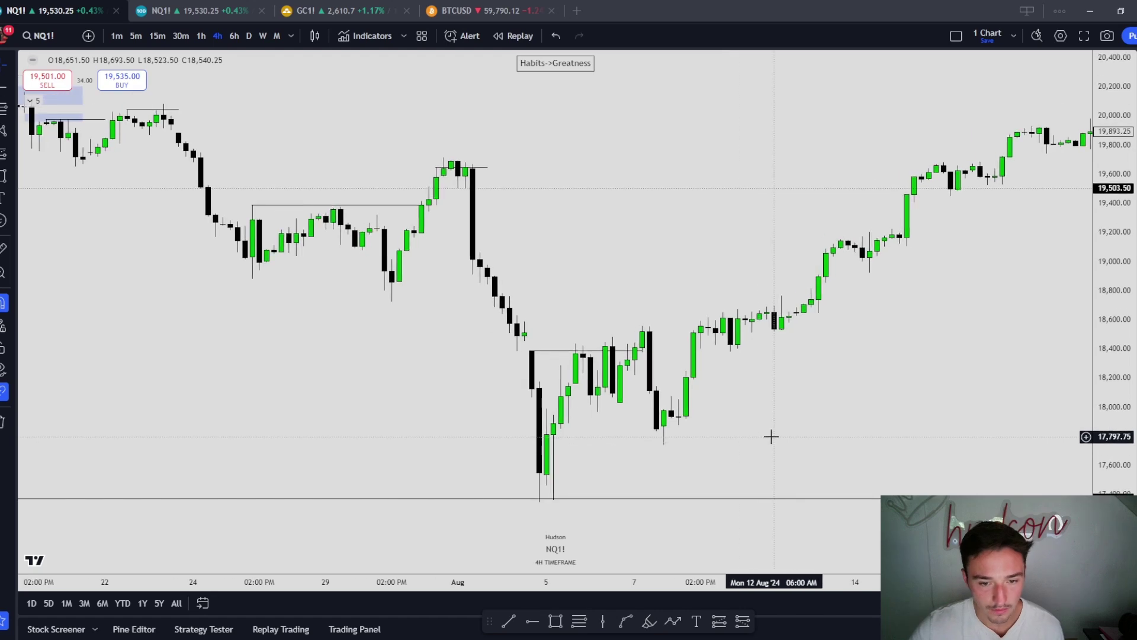
{"action": "scroll", "coordinate": [734, 460], "scroll_direction": "left", "scroll_amount": 1}
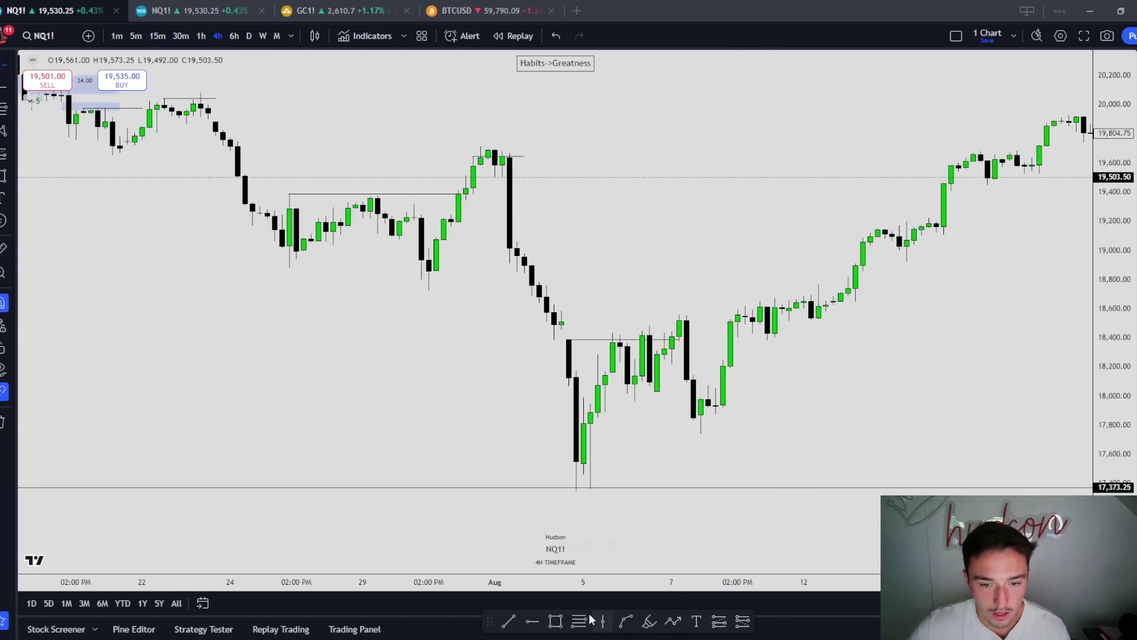
{"action": "left_click", "coordinate": [635, 401]}
{"action": "left_click", "coordinate": [759, 401]}
{"action": "left_click", "coordinate": [528, 597]}
{"action": "scroll", "coordinate": [703, 419], "scroll_direction": "up", "scroll_amount": 2}
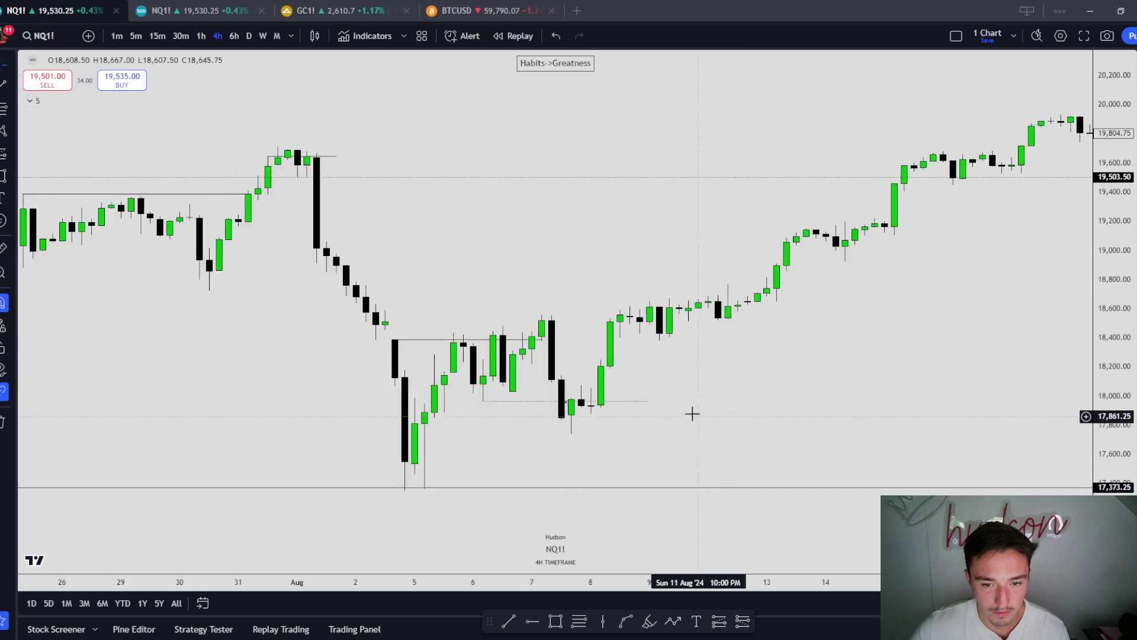
{"action": "left_click_drag", "start_coordinate": [597, 407], "coordinate": [597, 407]}
{"action": "left_click", "coordinate": [634, 456]}
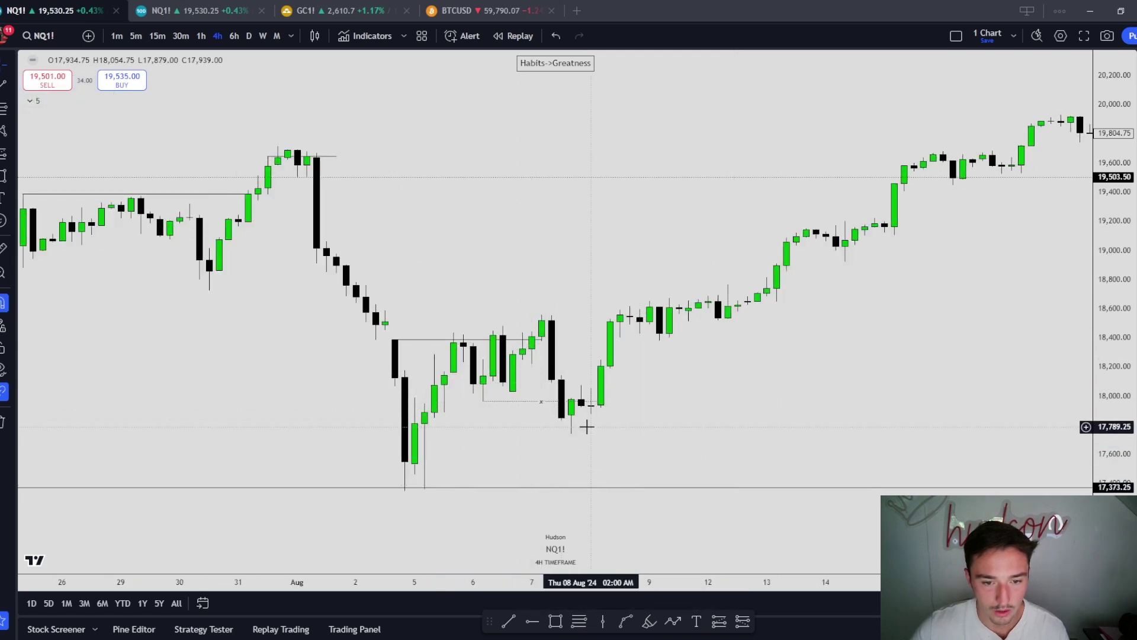
{"action": "key", "text": "ctrl"}
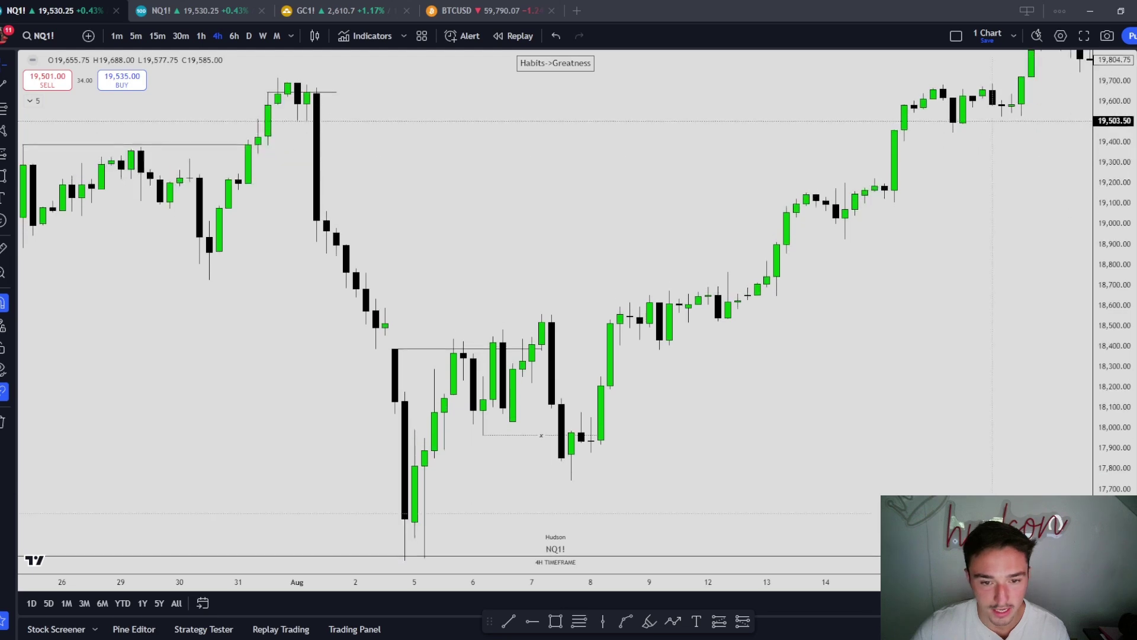
Mark the 8 August price gap with a rectangle from 18,252.25 to 18,404.25, extended to about 12 August.
{"action": "left_click", "coordinate": [554, 622]}
{"action": "left_click", "coordinate": [601, 376]}
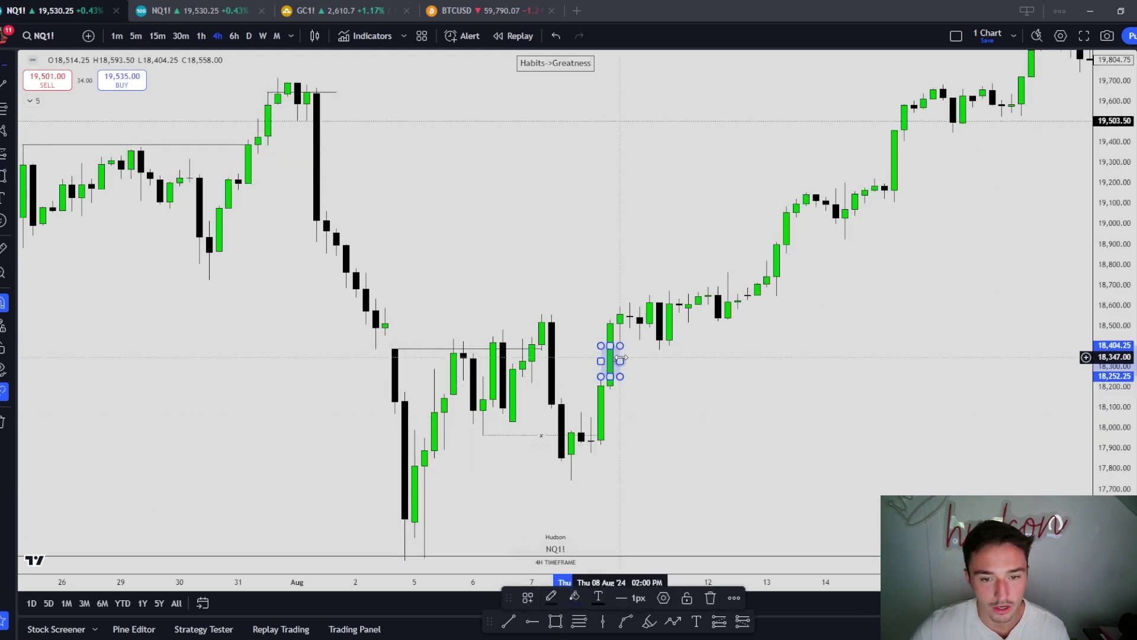
{"action": "left_click", "coordinate": [699, 346]}
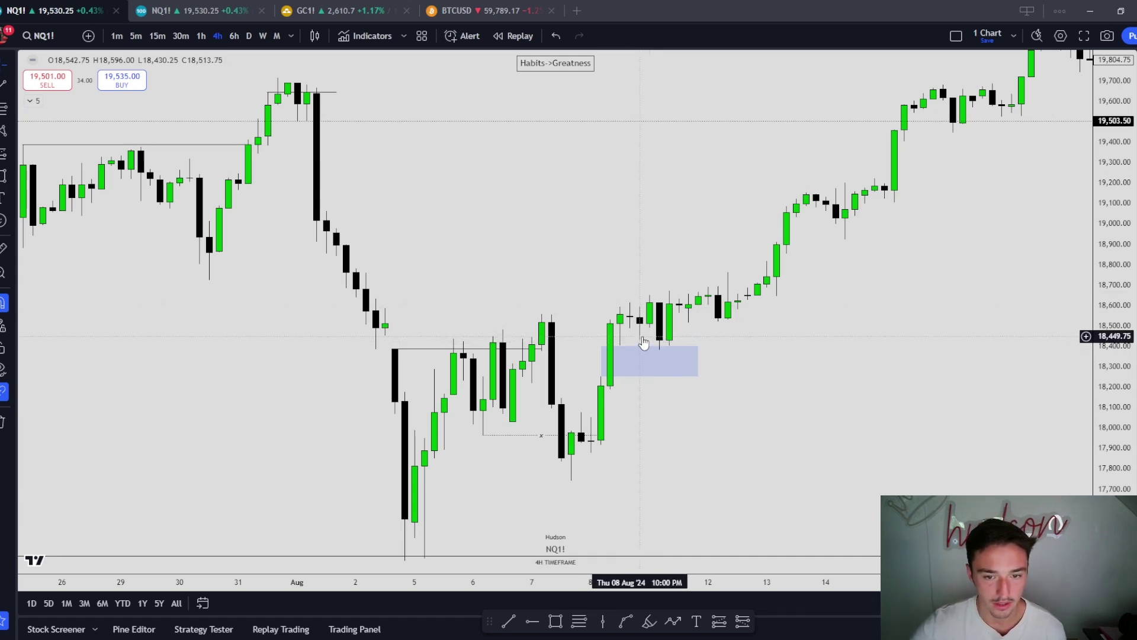
Draw a horizontal order block line at 18,616.25 from the 9 August down candle to 13 August with the OB template.
{"action": "left_click", "coordinate": [508, 621]}
{"action": "left_click", "coordinate": [659, 302]}
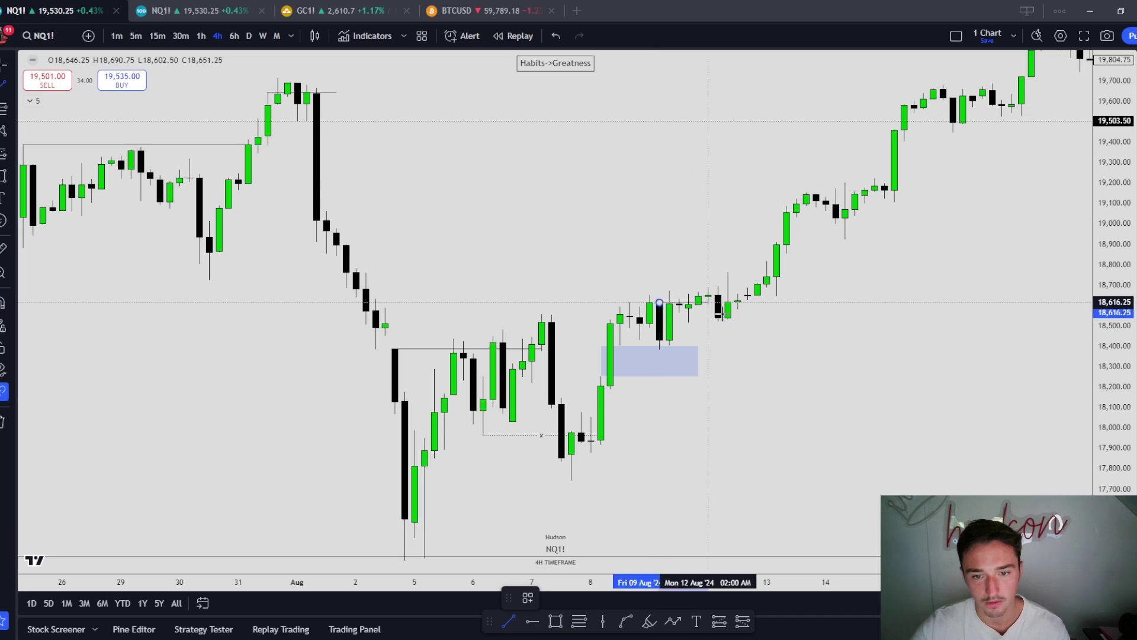
{"action": "left_click", "coordinate": [796, 302]}
{"action": "left_click", "coordinate": [528, 597]}
{"action": "left_click", "coordinate": [533, 587]}
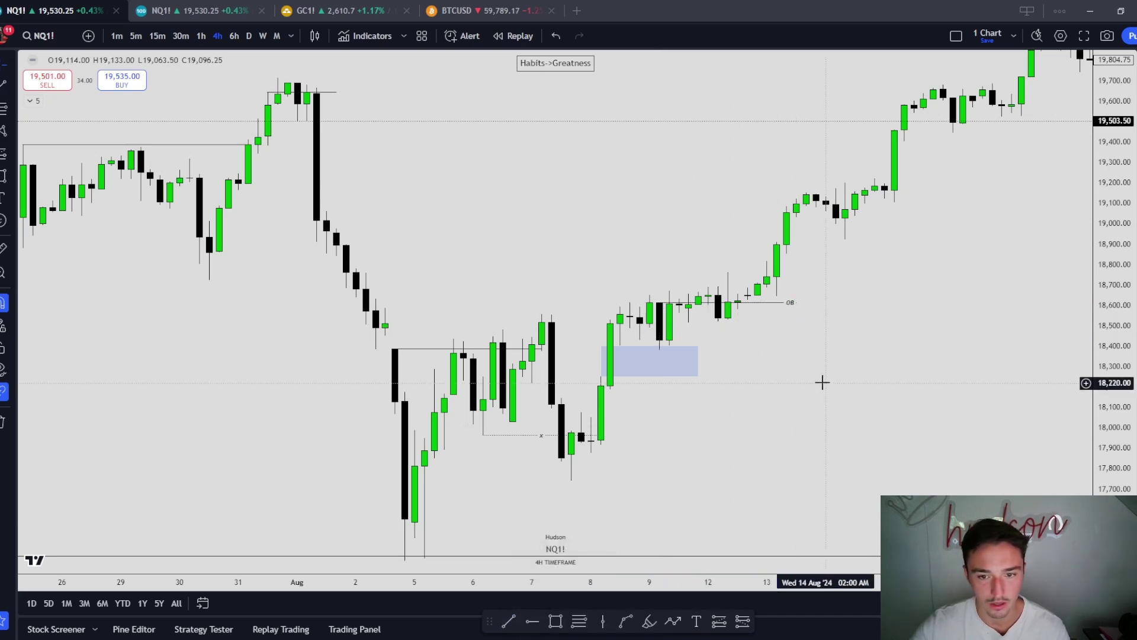
Add a Fibonacci 0.5 level across the body of the 9 August order block candle.
{"action": "left_click", "coordinate": [578, 621]}
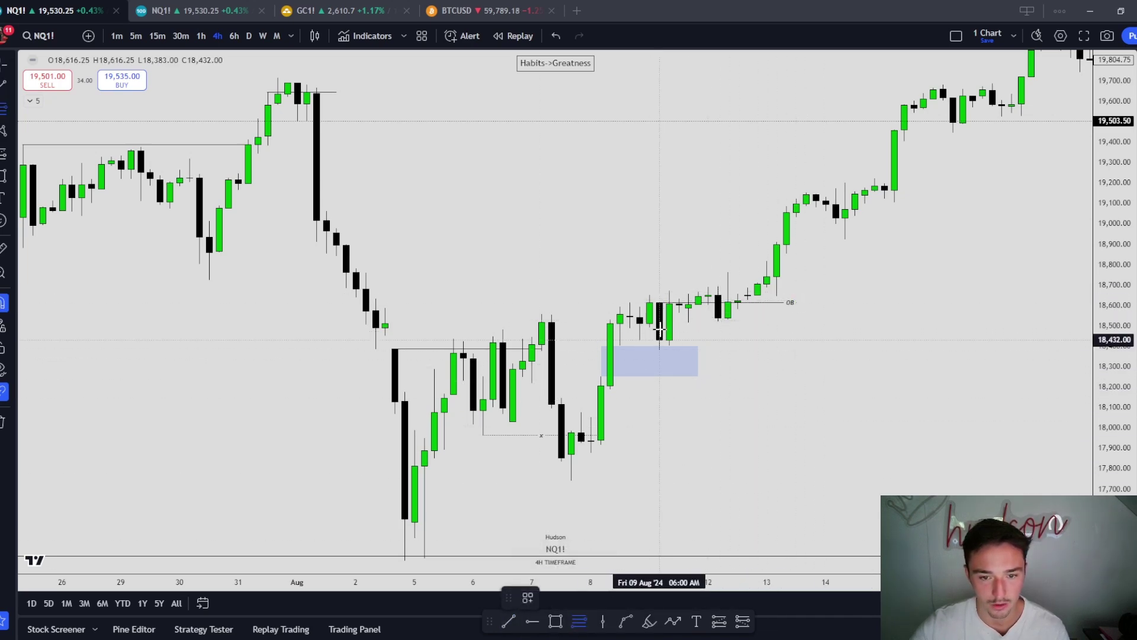
{"action": "left_click", "coordinate": [659, 340]}
{"action": "left_click", "coordinate": [659, 340]}
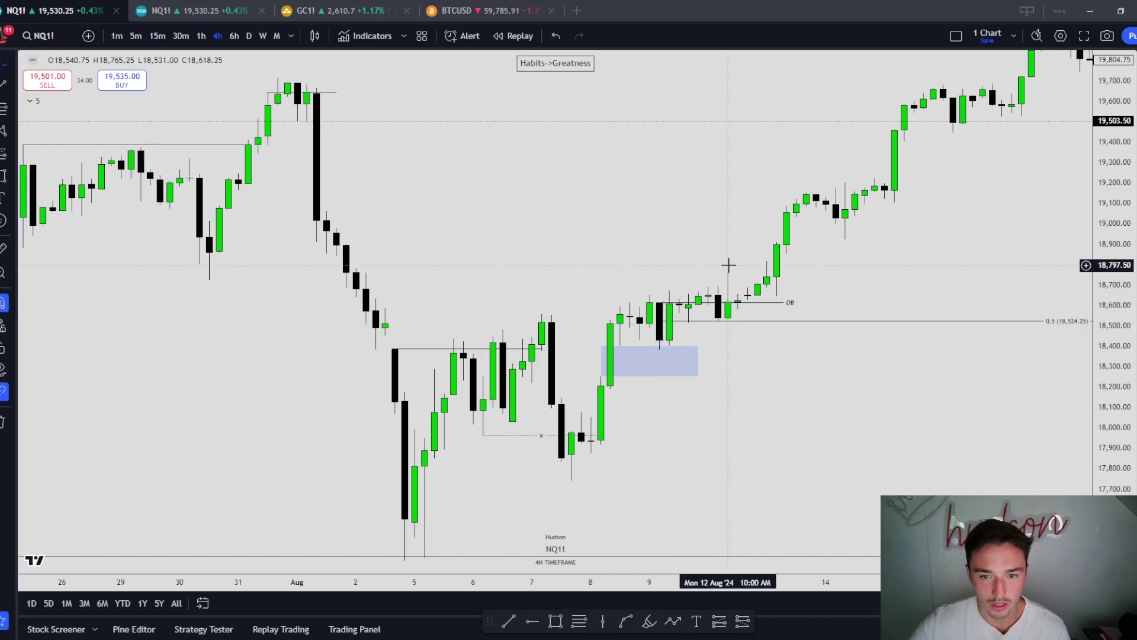
Mark the 13 August price gap with a rectangle from about 18,910 to 19,030, ending on 14 August.
{"action": "left_click_drag", "start_coordinate": [938, 195], "coordinate": [852, 221]}
{"action": "key", "text": "alt+shift+r"}
{"action": "mouse_move", "coordinate": [690, 268]}
{"action": "left_mouse_down"}
{"action": "mouse_move", "coordinate": [710, 244]}
{"action": "mouse_move", "coordinate": [774, 247]}
{"action": "left_mouse_up"}
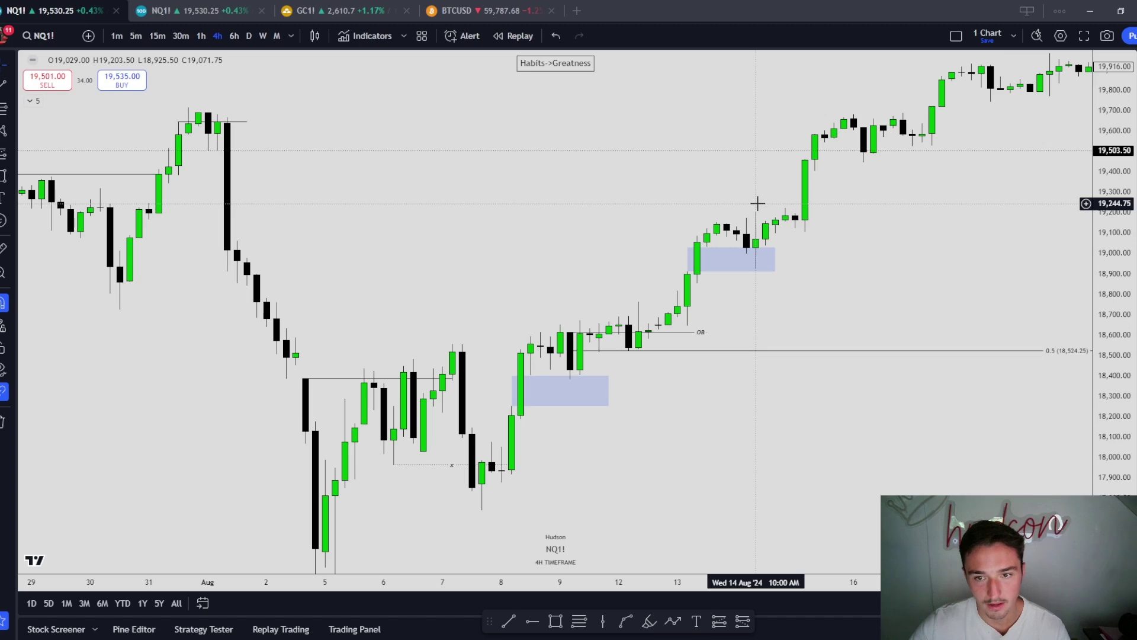
Examine the mid-August rally and the move into September against the late-July highs.
{"action": "left_click_drag", "start_coordinate": [922, 188], "coordinate": [744, 254]}
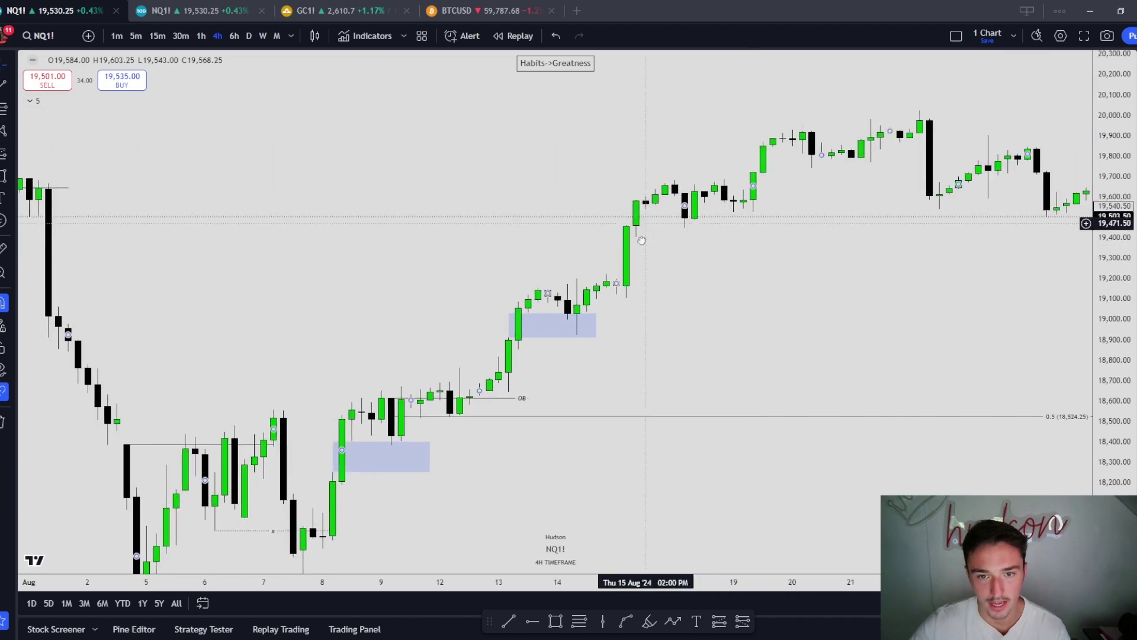
{"action": "left_click_drag", "start_coordinate": [648, 224], "coordinate": [629, 259]}
{"action": "left_click_drag", "start_coordinate": [861, 241], "coordinate": [562, 299]}
{"action": "scroll", "coordinate": [655, 318], "scroll_direction": "right", "scroll_amount": 10}
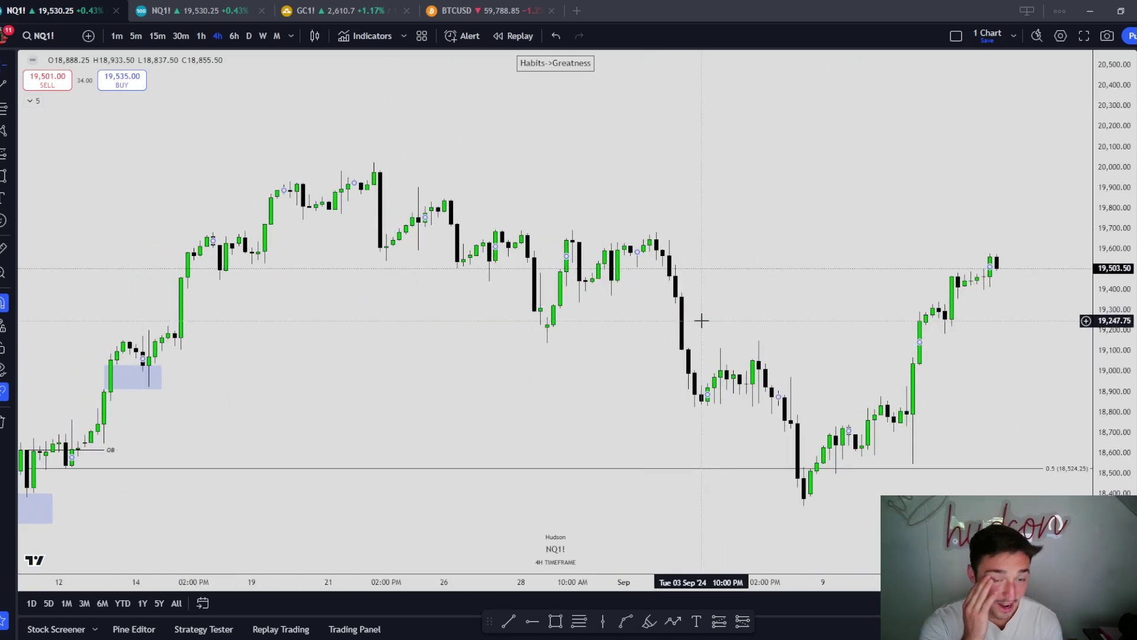
{"action": "scroll", "coordinate": [977, 403], "scroll_direction": "left", "scroll_amount": 10}
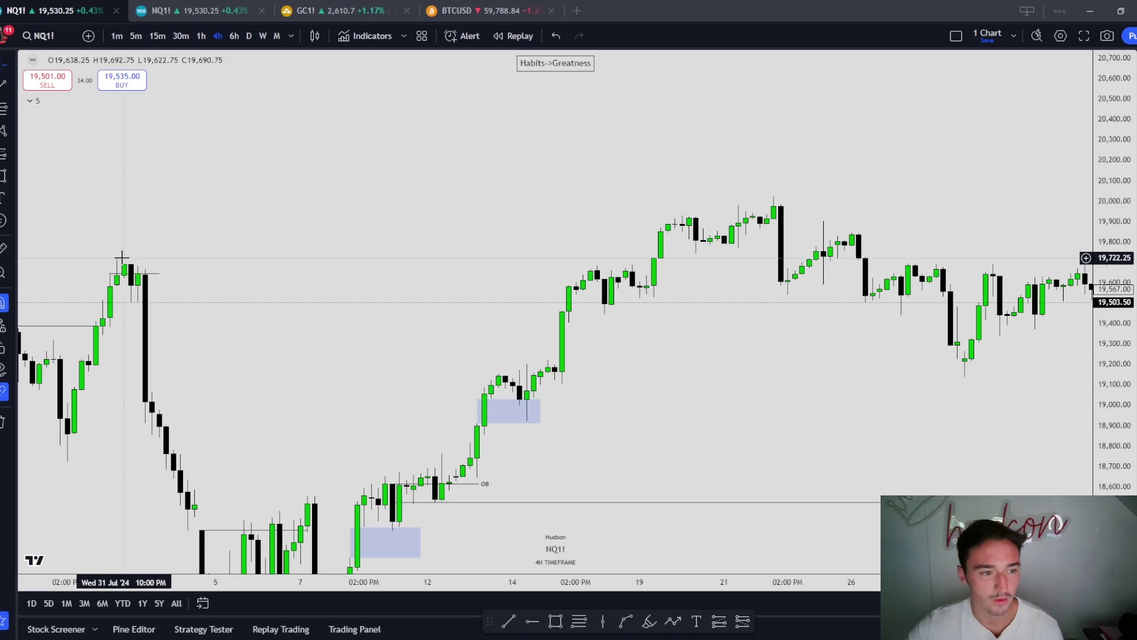
{"action": "left_click_drag", "start_coordinate": [169, 305], "coordinate": [342, 309]}
{"action": "scroll", "coordinate": [355, 305], "scroll_direction": "down", "scroll_amount": 3}
{"action": "scroll", "coordinate": [879, 309], "scroll_direction": "up", "scroll_amount": 3}
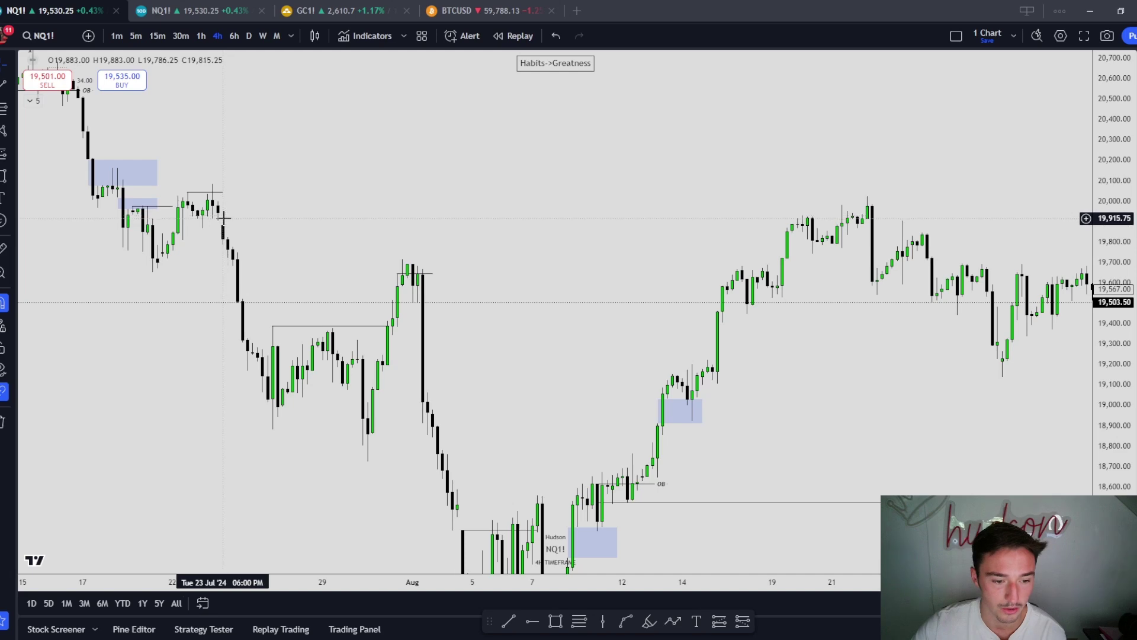
{"action": "scroll", "coordinate": [696, 292], "scroll_direction": "right", "scroll_amount": 10}
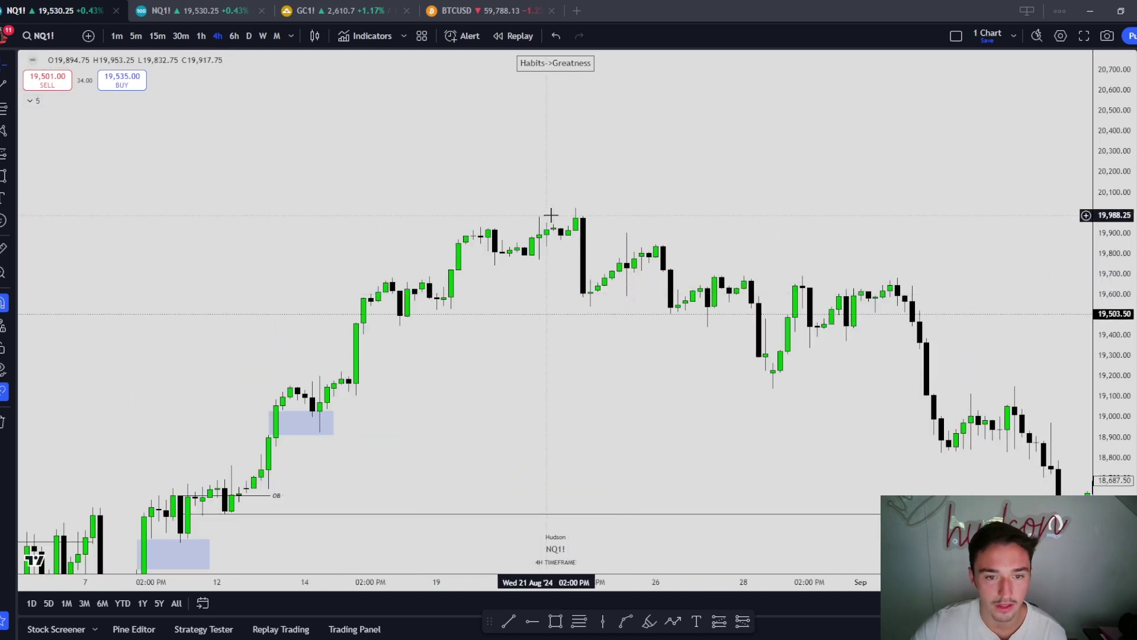
{"action": "scroll", "coordinate": [677, 288], "scroll_direction": "left", "scroll_amount": 3}
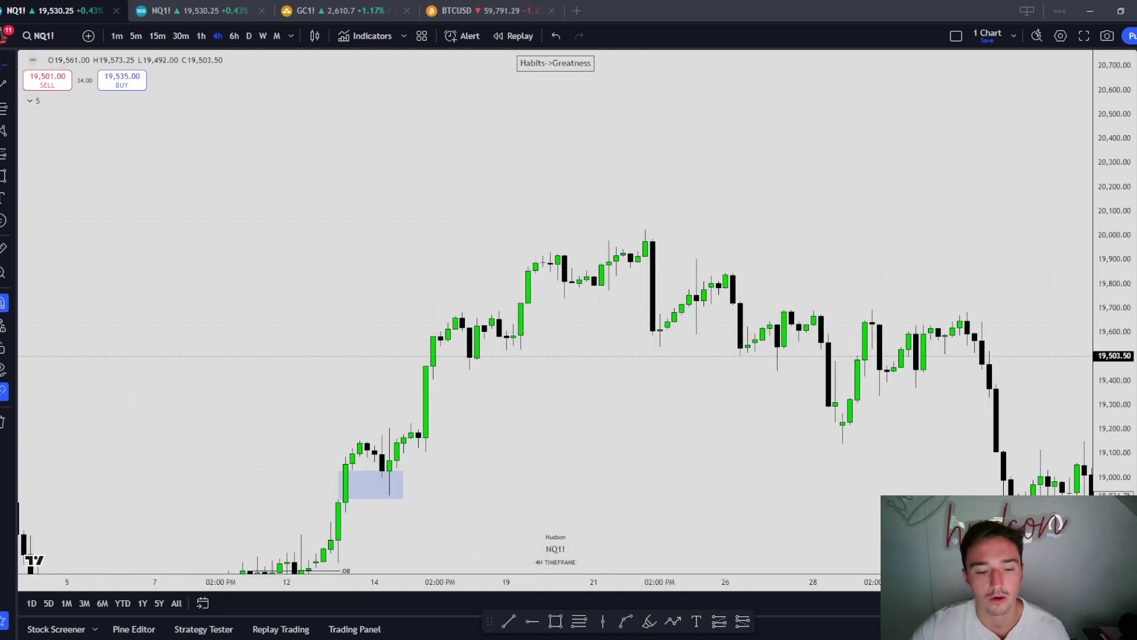
Draw a horizontal trend line at about 19,980 from the 21 August high past the 22 August peak.
{"action": "left_click", "coordinate": [517, 620]}
{"action": "left_click", "coordinate": [609, 240]}
{"action": "left_click", "coordinate": [704, 239]}
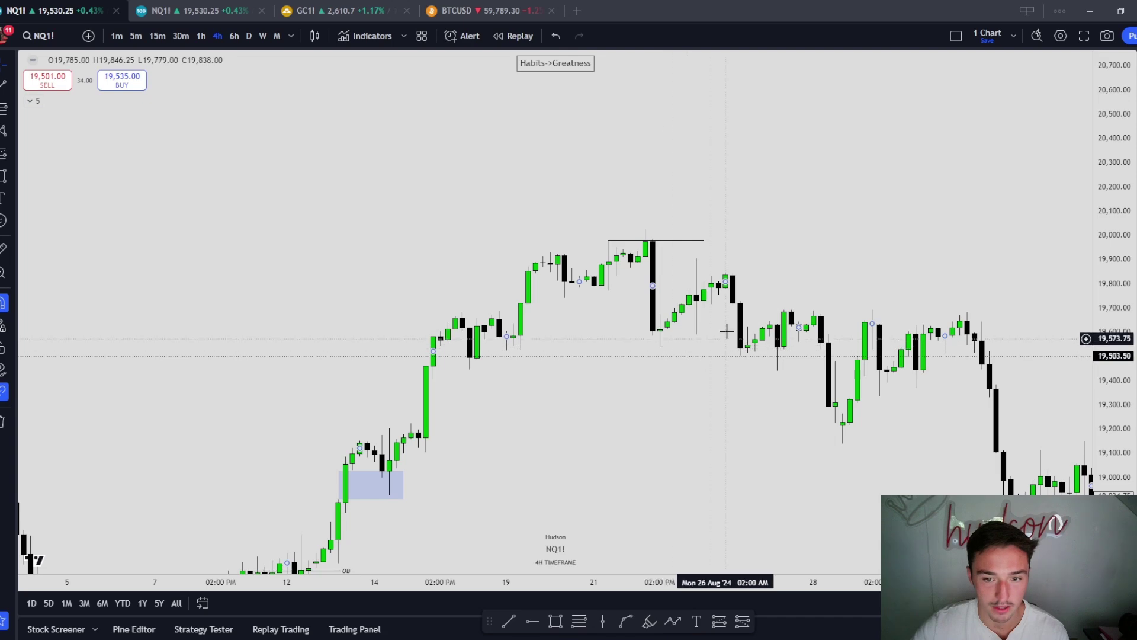
Mark the 26 August bearish gap with a rectangle from about 19,625 to 19,705, ending on 28 August.
{"action": "left_click_drag", "start_coordinate": [772, 375], "coordinate": [677, 414]}
{"action": "left_click", "coordinate": [556, 622]}
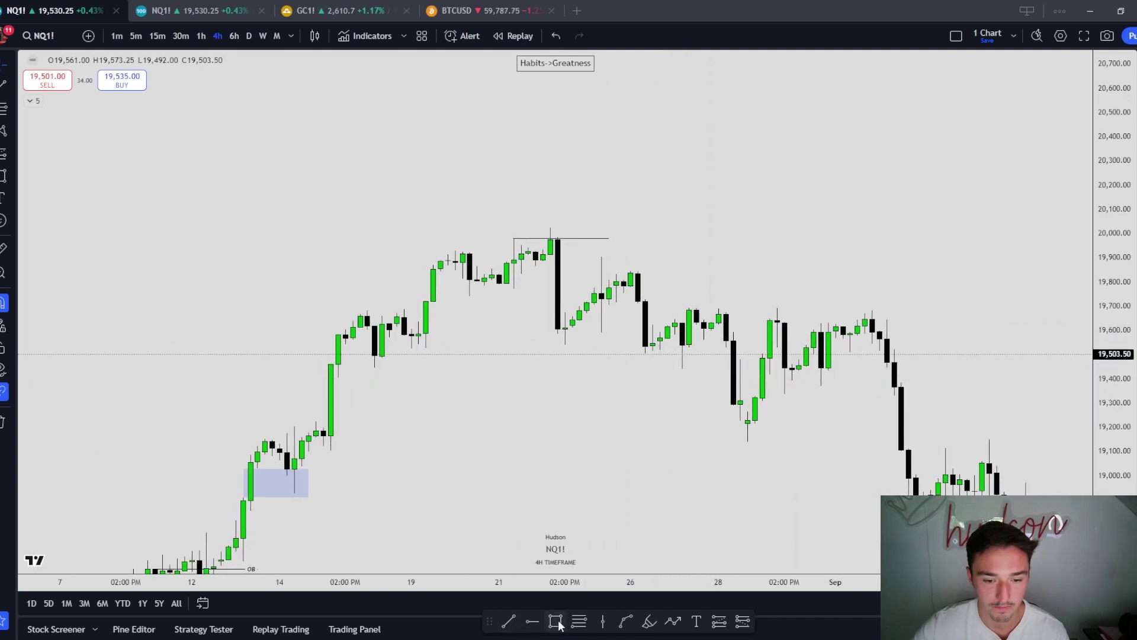
{"action": "mouse_move", "coordinate": [640, 305]}
{"action": "left_mouse_down"}
{"action": "mouse_move", "coordinate": [648, 317]}
{"action": "mouse_move", "coordinate": [730, 323]}
{"action": "mouse_move", "coordinate": [739, 339]}
{"action": "left_mouse_up"}
Draw a descending trend line from the 22 August high to the early-September highs and shift it above the candles, starting at 20,109.25.
{"action": "left_click", "coordinate": [508, 621]}
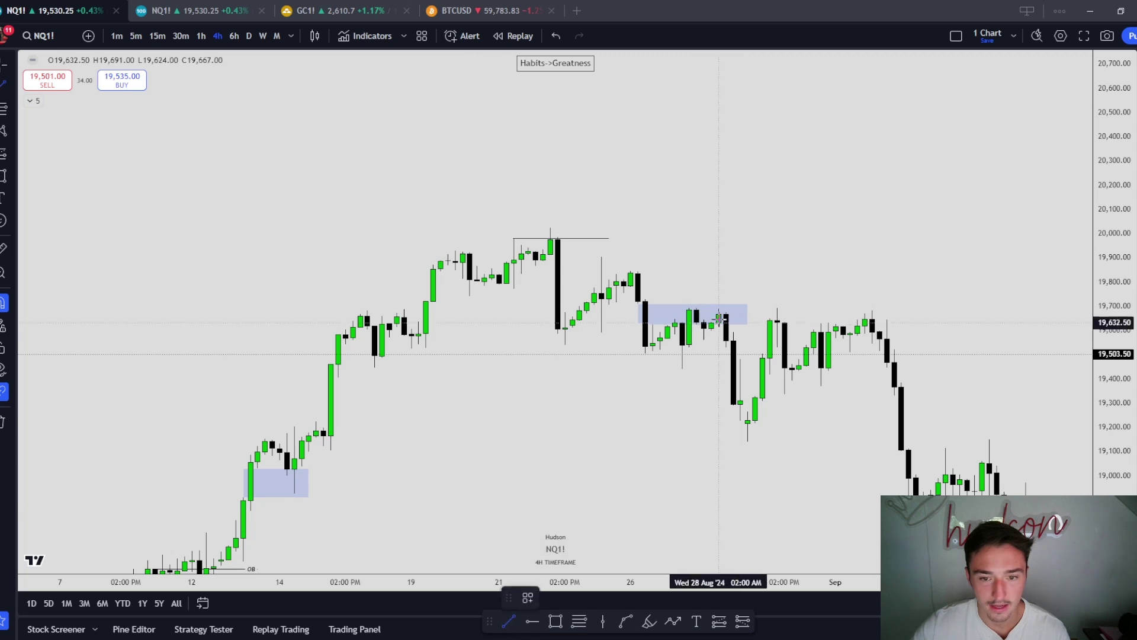
{"action": "left_click", "coordinate": [550, 226]}
{"action": "left_click", "coordinate": [886, 318]}
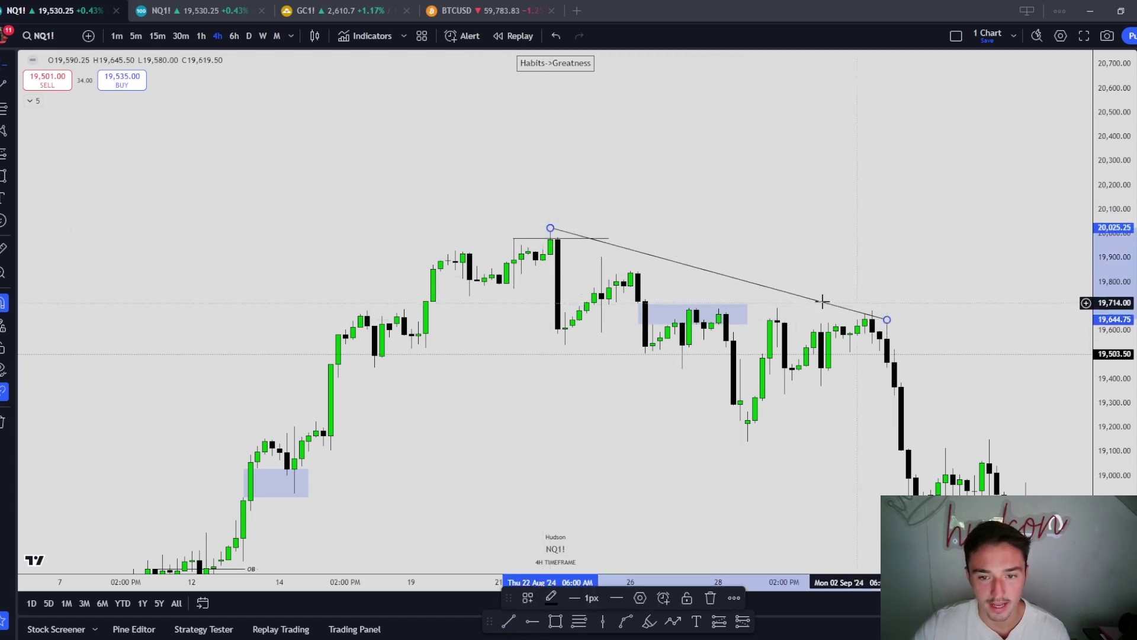
{"action": "left_click", "coordinate": [780, 285]}
{"action": "left_click_drag", "start_coordinate": [784, 295], "coordinate": [798, 276]}
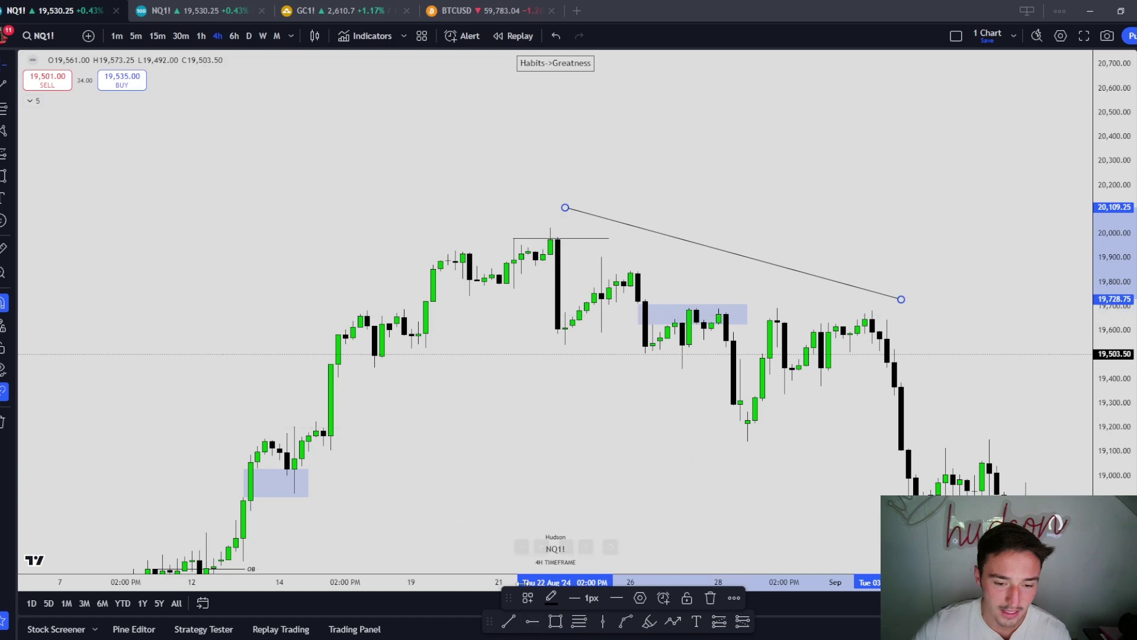
Draw a horizontal trend line at 19,694.25 from the 27 August high to about 3 September.
{"action": "key", "text": "alt+t"}
{"action": "left_click", "coordinate": [689, 308]}
{"action": "left_click", "coordinate": [916, 308]}
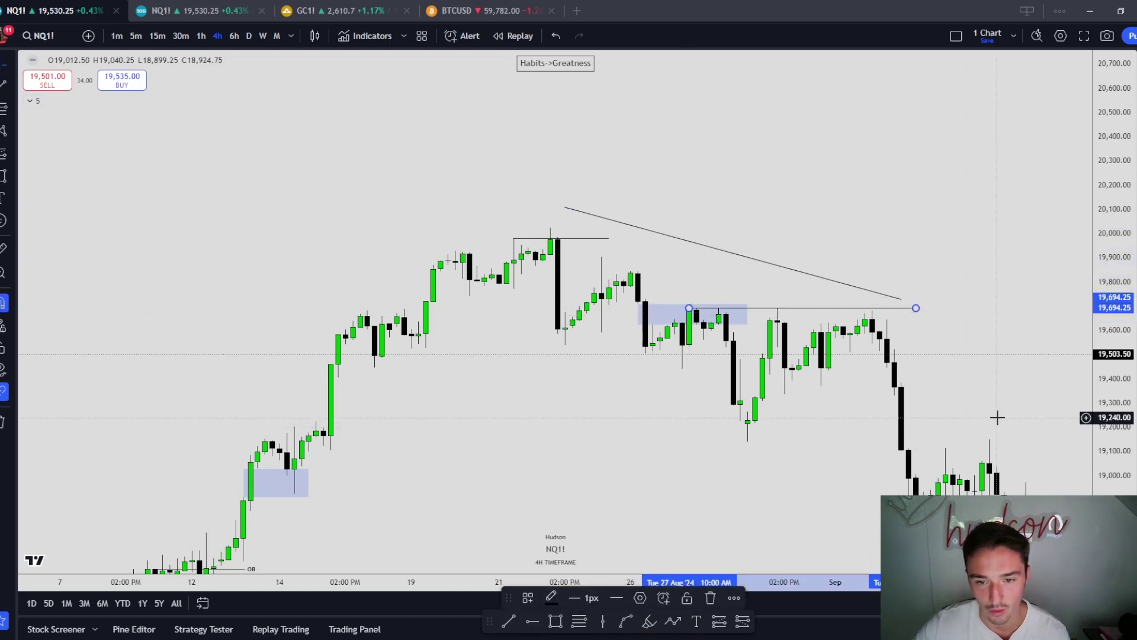
{"action": "left_click", "coordinate": [996, 418]}
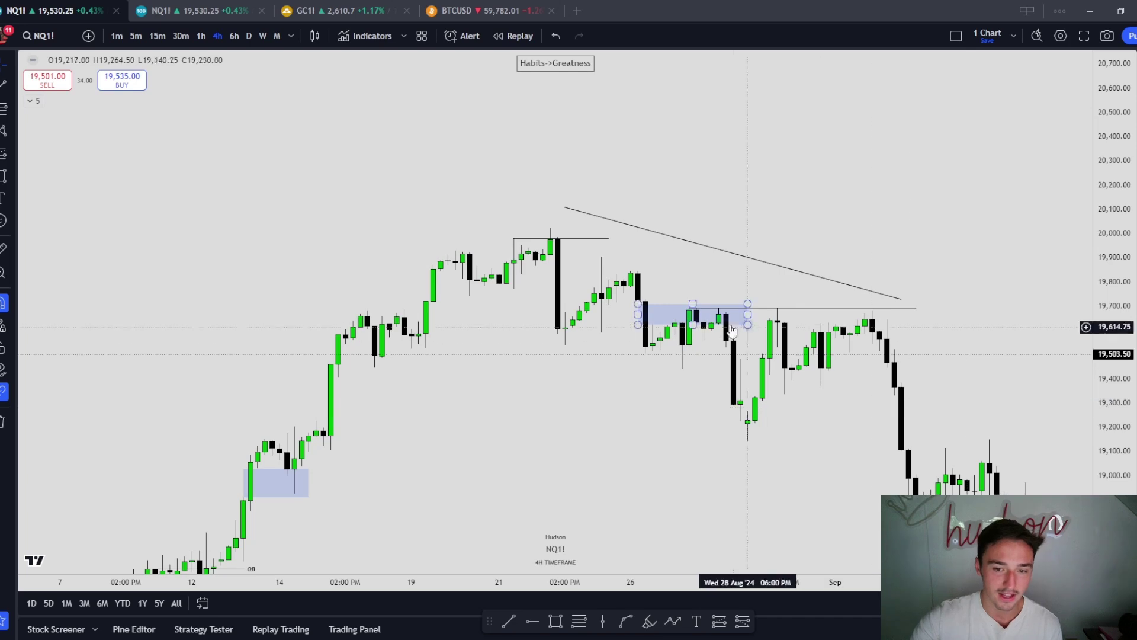
Examine the early-September sell-off and the recovery from its low on the 4-hour chart.
{"action": "scroll", "coordinate": [932, 333], "scroll_direction": "right", "scroll_amount": 5}
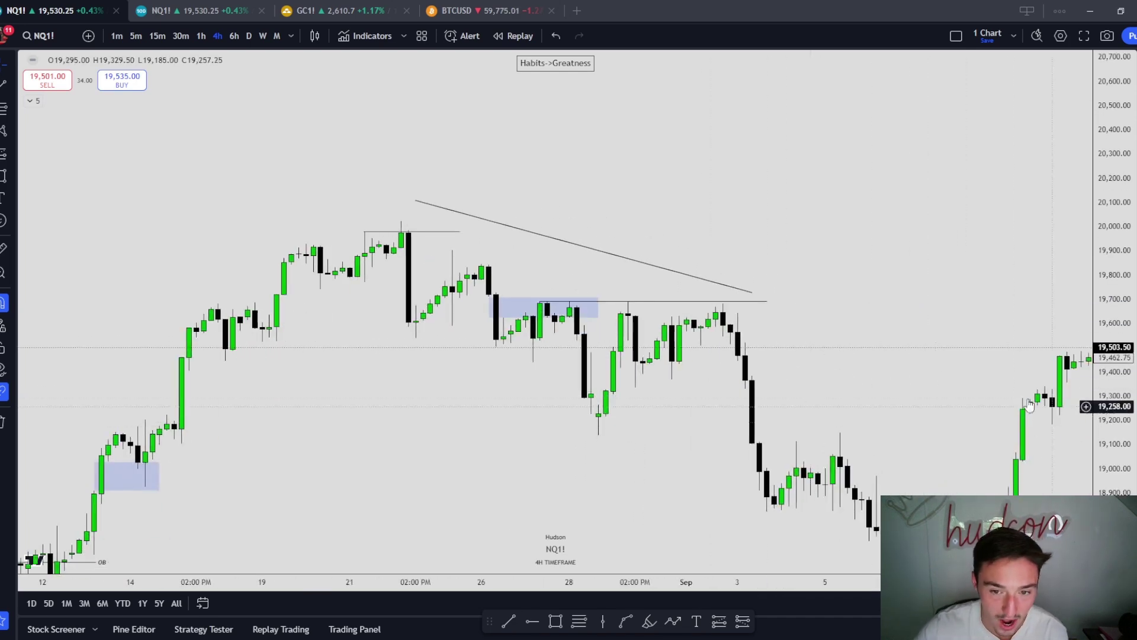
{"action": "left_click_drag", "start_coordinate": [855, 352], "coordinate": [843, 353]}
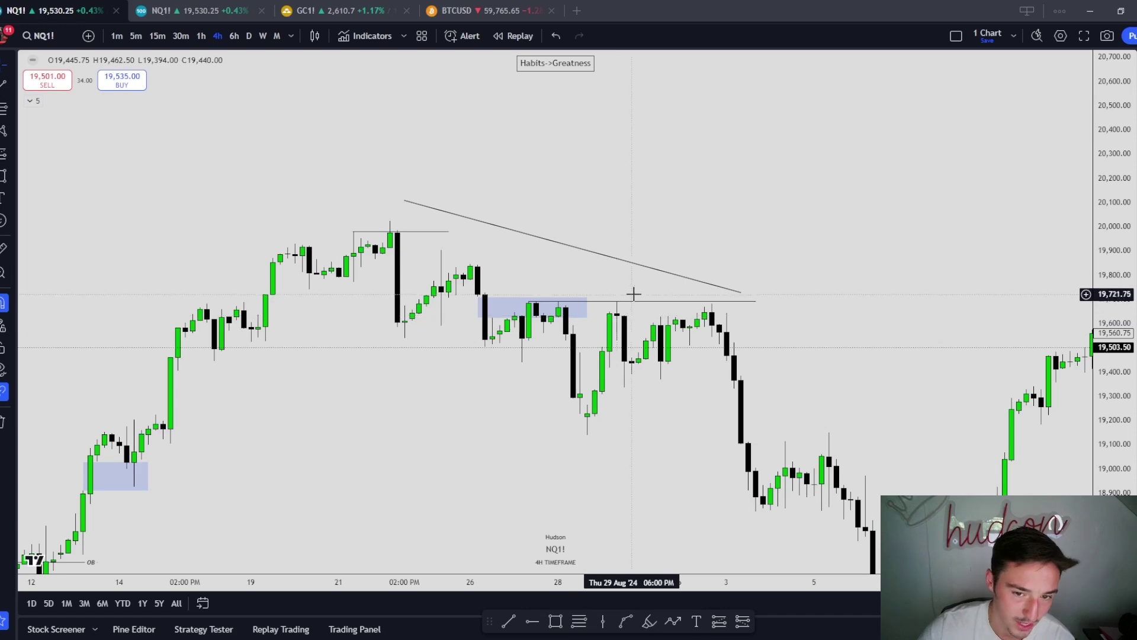
{"action": "left_click_drag", "start_coordinate": [855, 289], "coordinate": [775, 297]}
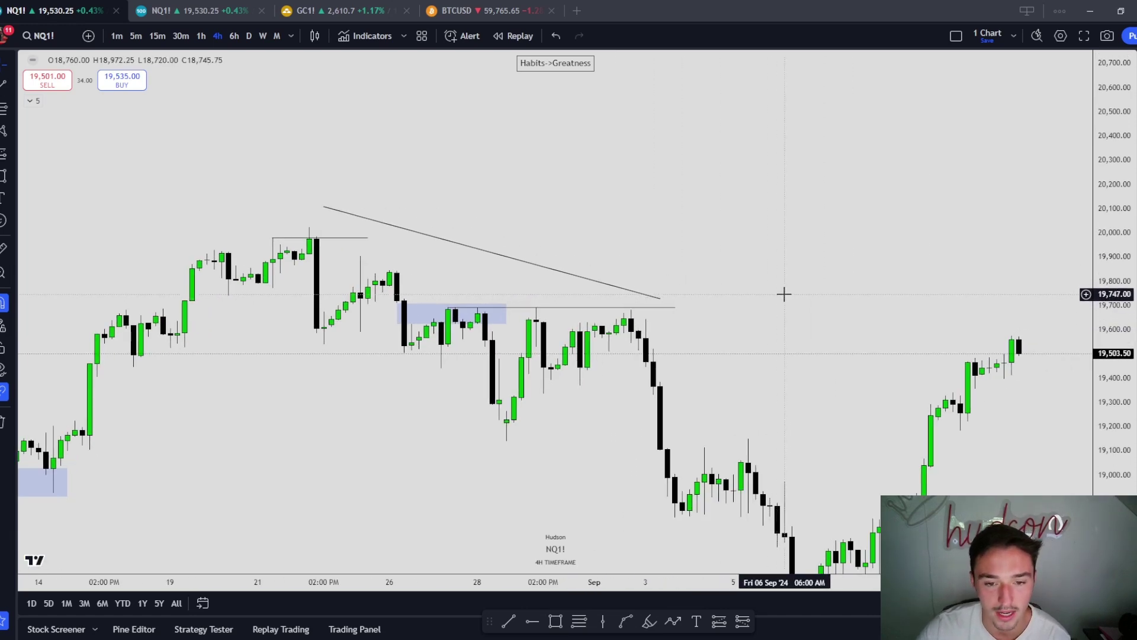
{"action": "scroll", "coordinate": [784, 294], "scroll_direction": "up", "scroll_amount": 3}
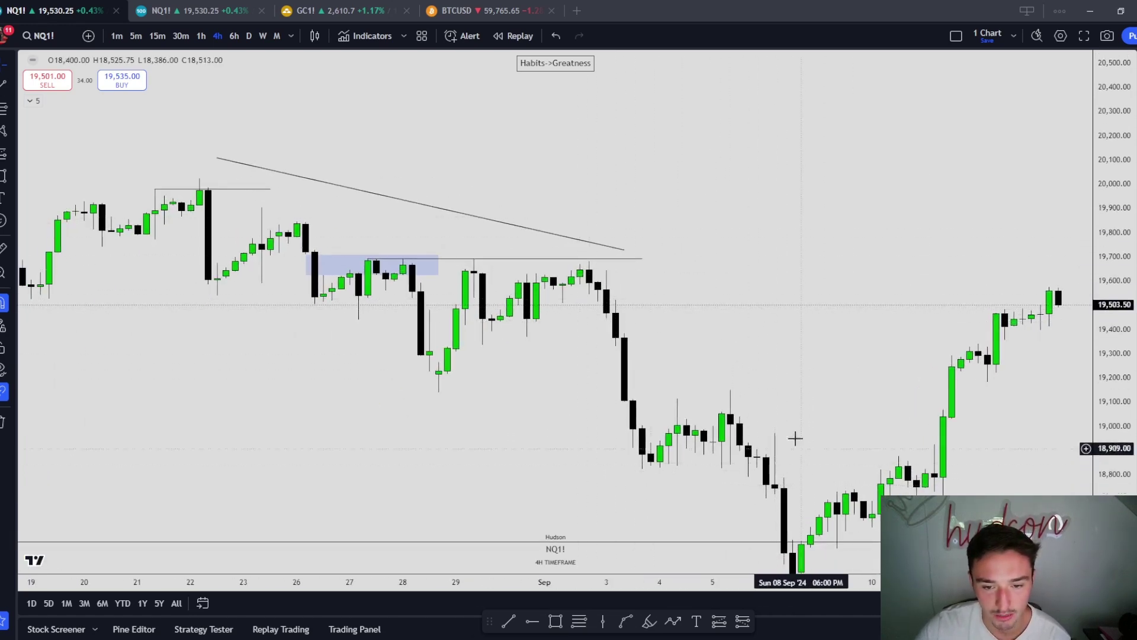
{"action": "left_click_drag", "start_coordinate": [803, 456], "coordinate": [756, 417]}
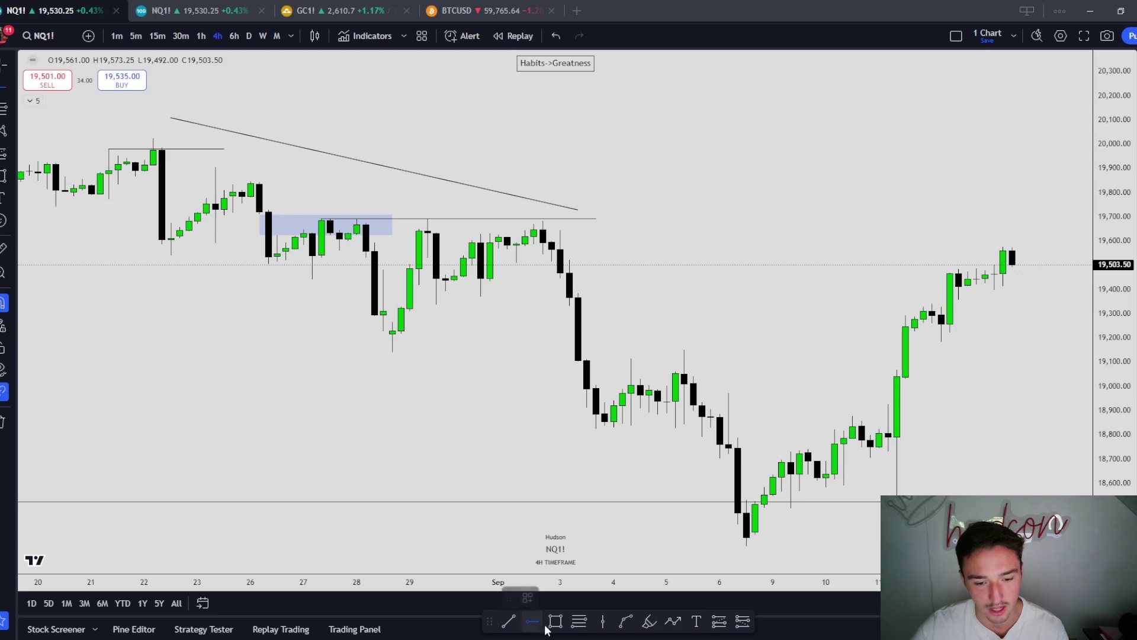
Mark the 3 September bearish gap with a rectangle from about 19,110 to 19,325 and draw a horizontal line from the 4 September high.
{"action": "mouse_move", "coordinate": [585, 358]}
{"action": "left_mouse_down"}
{"action": "mouse_move", "coordinate": [577, 299]}
{"action": "mouse_move", "coordinate": [728, 307]}
{"action": "left_mouse_up"}
{"action": "left_click", "coordinate": [513, 623]}
{"action": "mouse_move", "coordinate": [631, 358]}
{"action": "left_mouse_down"}
{"action": "mouse_move", "coordinate": [702, 359]}
{"action": "mouse_move", "coordinate": [635, 271]}
{"action": "left_mouse_up"}
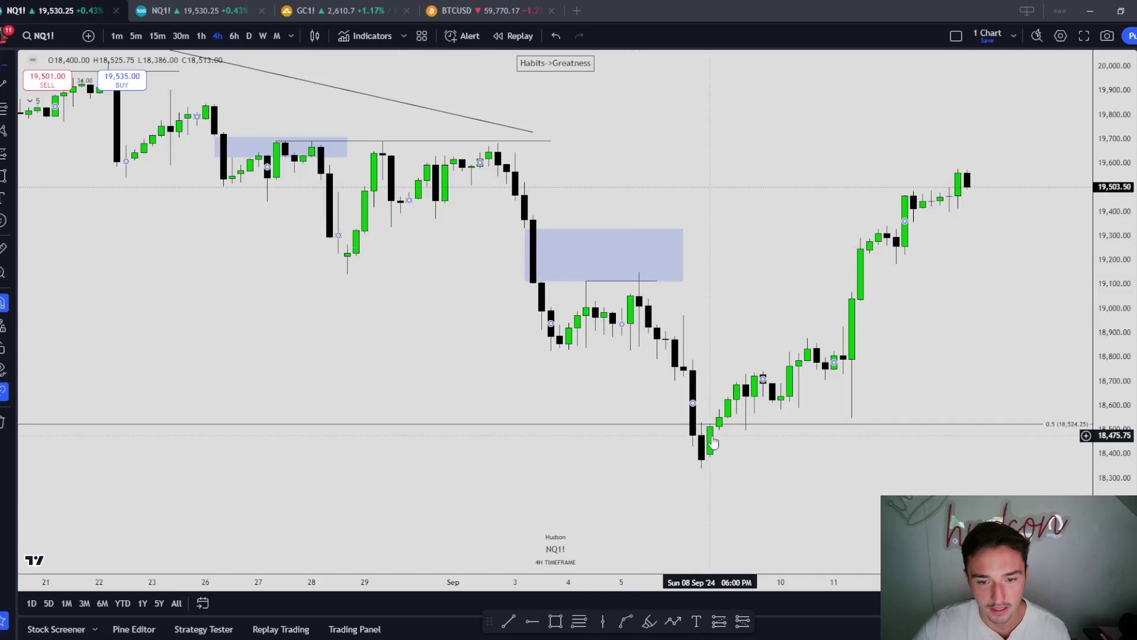
Switch to the daily chart and remove all existing drawings from it.
{"action": "left_click_drag", "start_coordinate": [799, 492], "coordinate": [714, 482]}
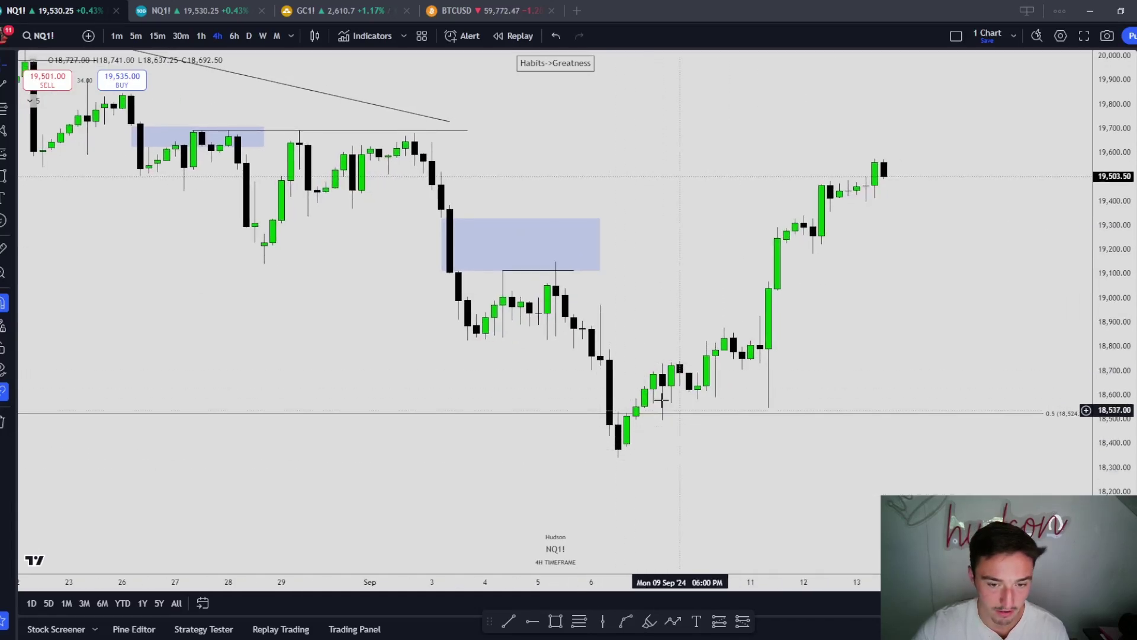
{"action": "left_click", "coordinate": [234, 36]}
{"action": "left_click", "coordinate": [248, 35]}
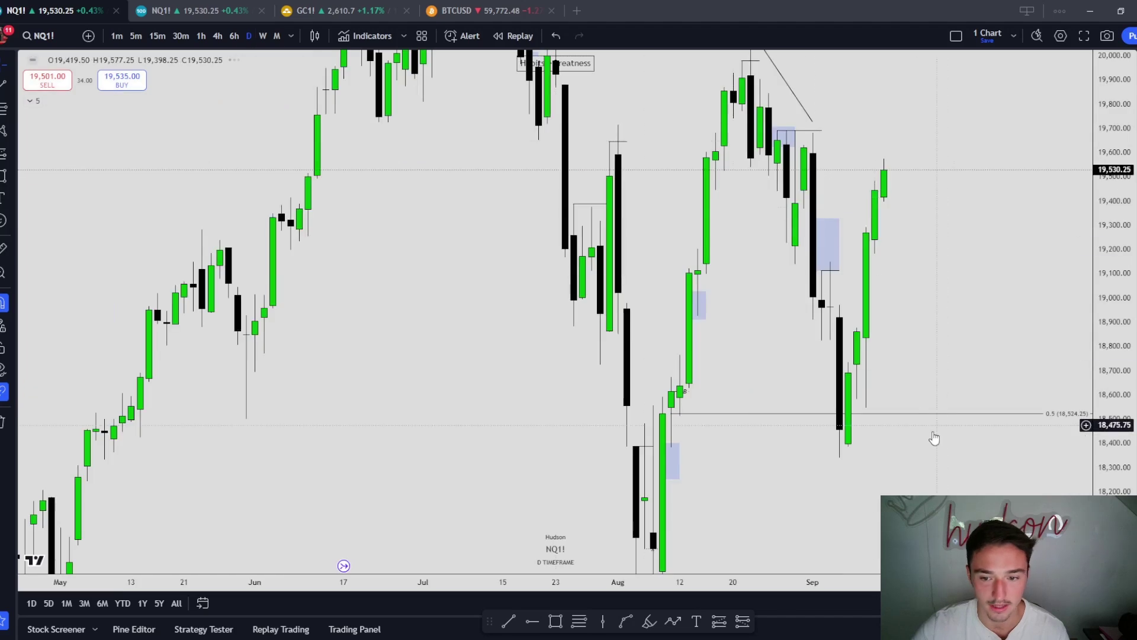
{"action": "left_click_drag", "start_coordinate": [936, 450], "coordinate": [961, 364]}
{"action": "right_click", "coordinate": [844, 371]}
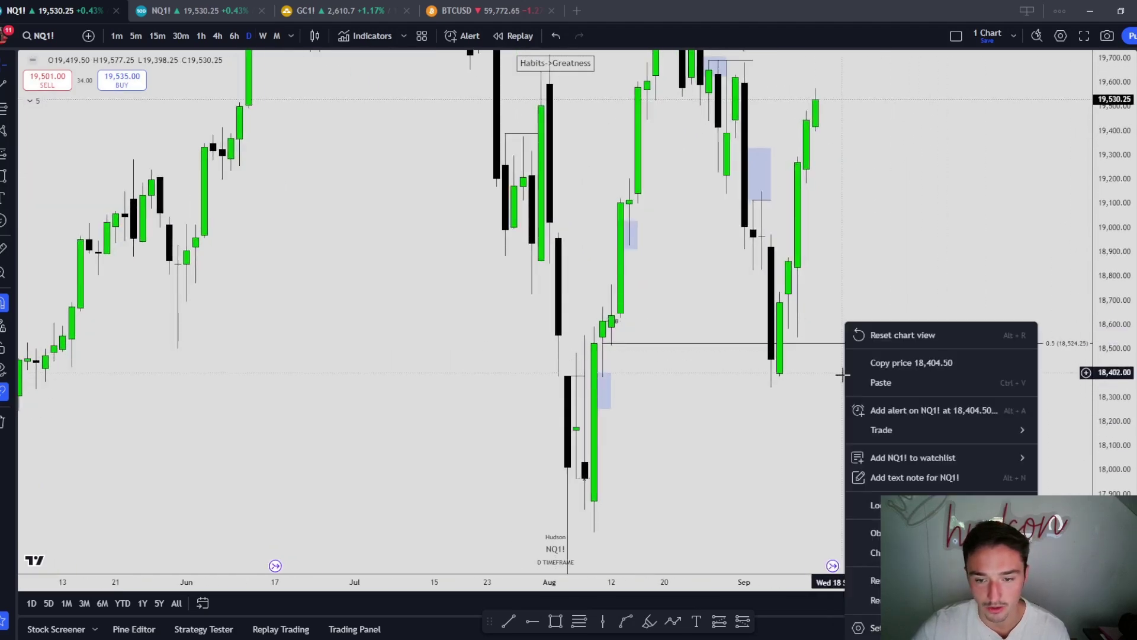
{"action": "left_click", "coordinate": [865, 581]}
Draw a horizontal trend line at about 18,385 from the 5 August candle to about 20 September.
{"action": "left_click", "coordinate": [508, 620]}
{"action": "left_click", "coordinate": [858, 375], "text": "shift"}
{"action": "left_click", "coordinate": [864, 452]}
{"action": "left_click_drag", "start_coordinate": [853, 451], "coordinate": [813, 468]}
{"action": "left_click_drag", "start_coordinate": [1106, 284], "coordinate": [1107, 432]}
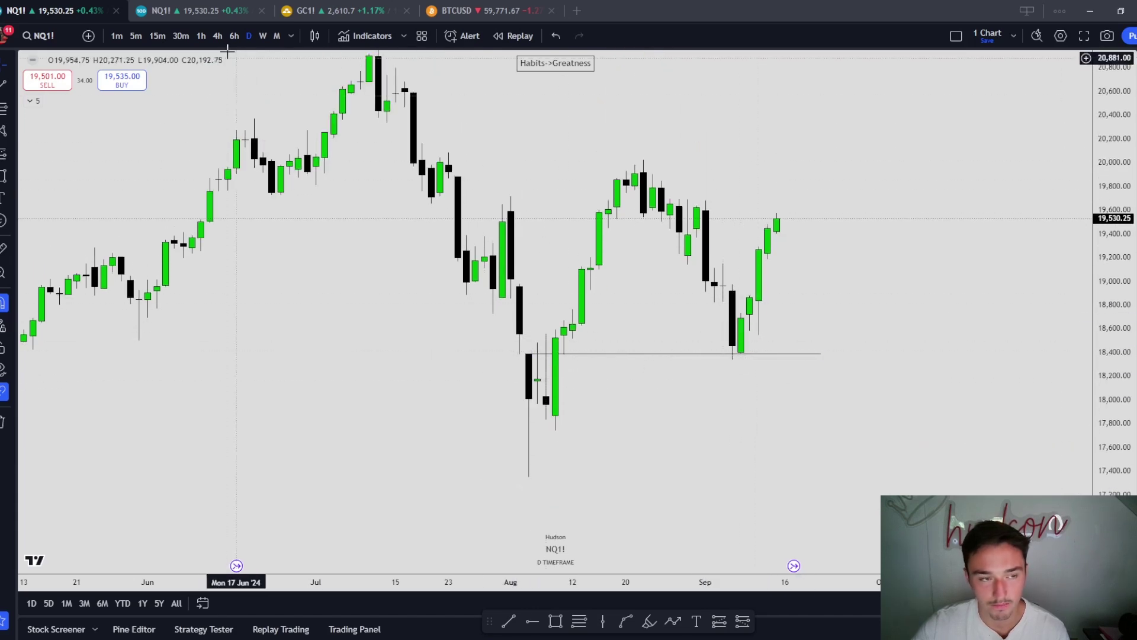
On the 4-hour chart, draw a trend line from the 9 September low at 18,497.25 to the 11 September low at 18,547.00.
{"action": "left_click", "coordinate": [217, 37]}
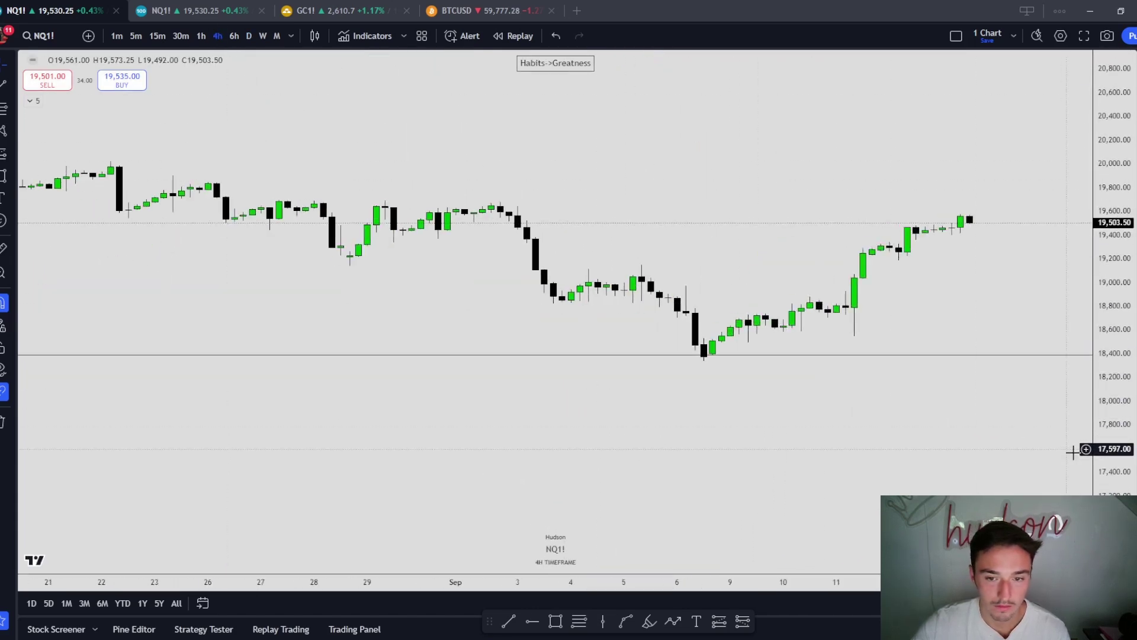
{"action": "left_click_drag", "start_coordinate": [799, 354], "coordinate": [728, 368]}
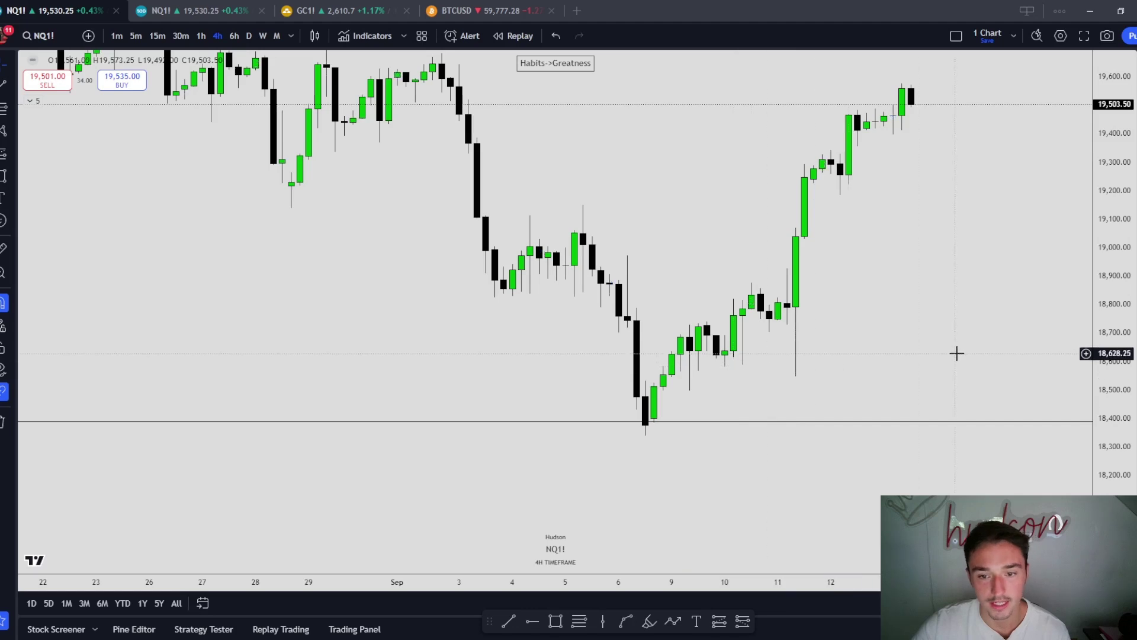
{"action": "left_click_drag", "start_coordinate": [846, 398], "coordinate": [696, 345]}
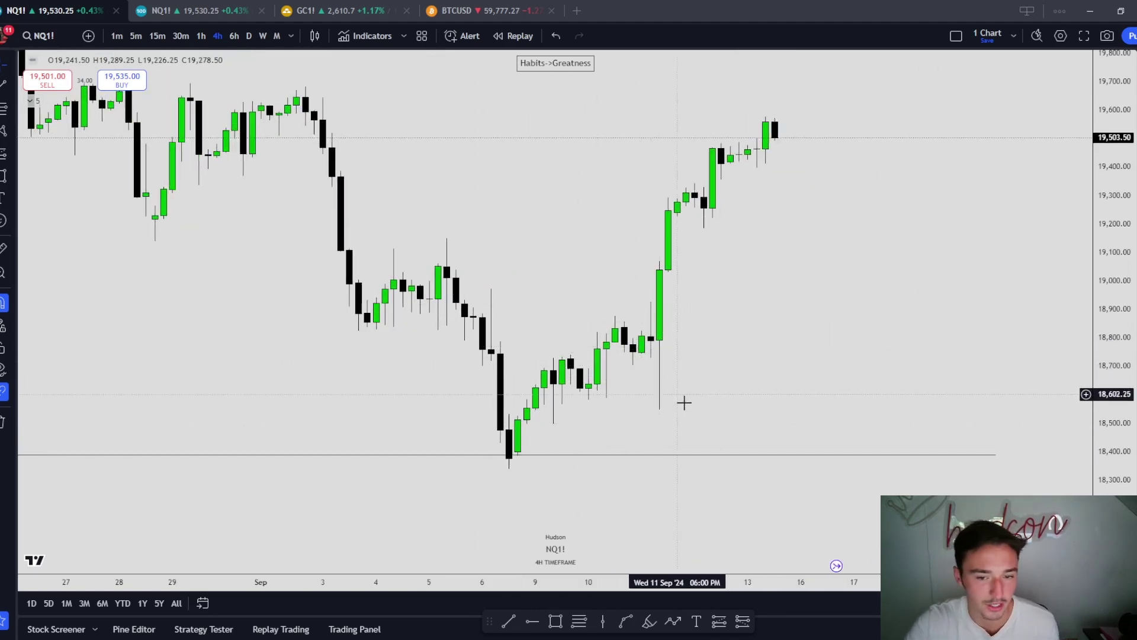
{"action": "left_click", "coordinate": [507, 621]}
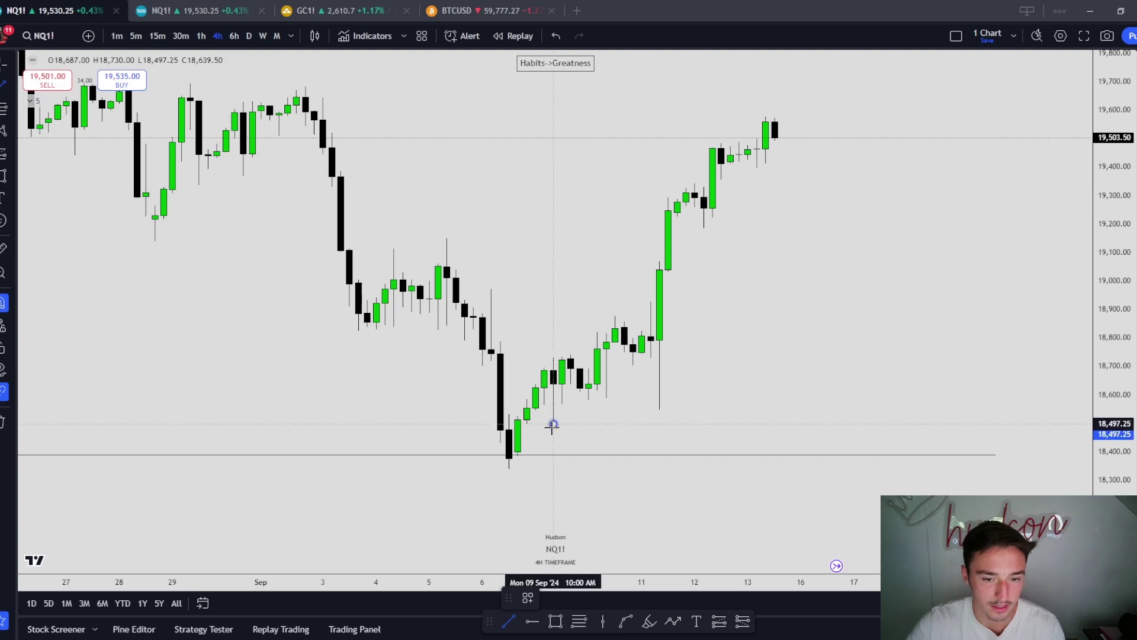
{"action": "left_click", "coordinate": [553, 424]}
{"action": "left_click", "coordinate": [659, 409]}
Apply the Bullish SMT drawing template to the trend line between the 9 and 11 September lows.
{"action": "left_click", "coordinate": [528, 597]}
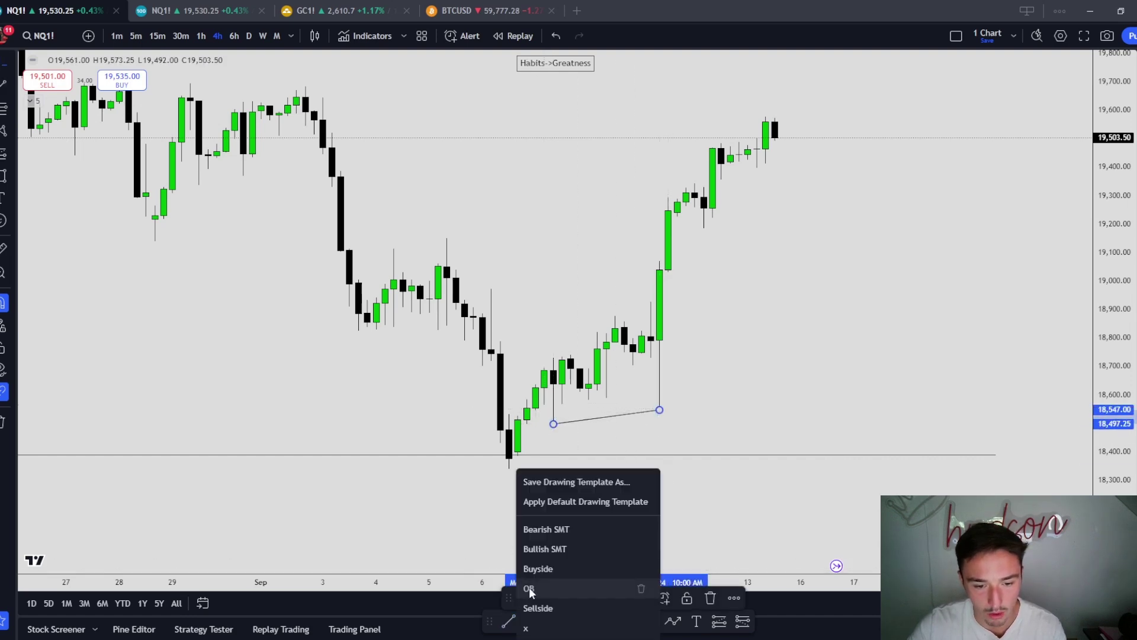
{"action": "left_click", "coordinate": [553, 546]}
{"action": "left_click", "coordinate": [655, 490]}
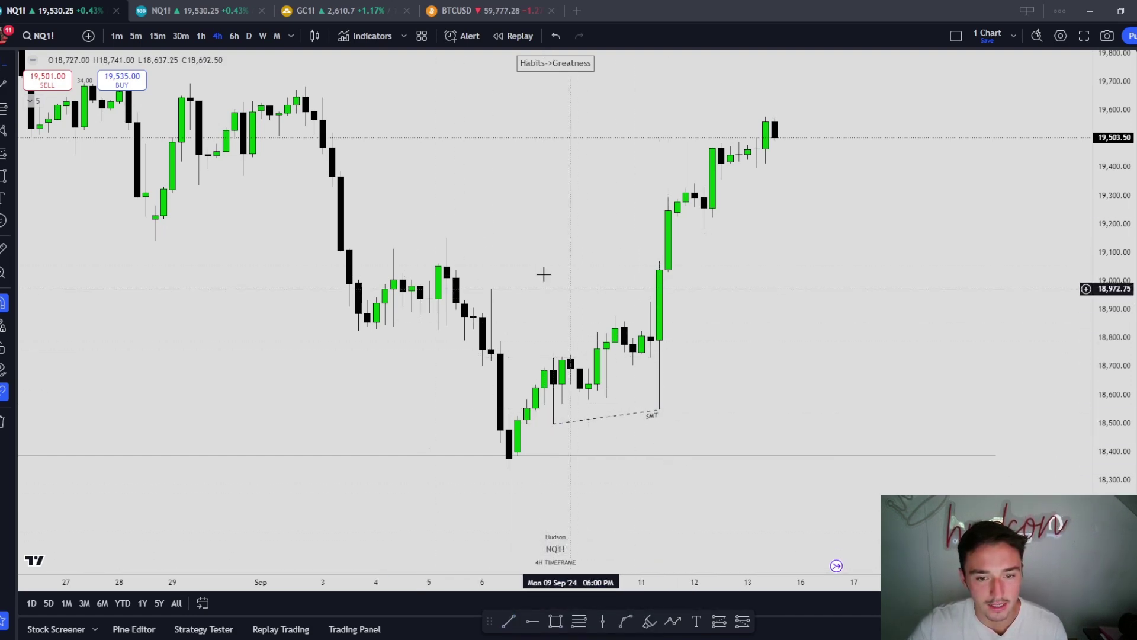
Mark the 11 September bullish gap with a rectangle from about 19,070 to 19,220, ending on 13 September.
{"action": "left_click_drag", "start_coordinate": [832, 191], "coordinate": [771, 246]}
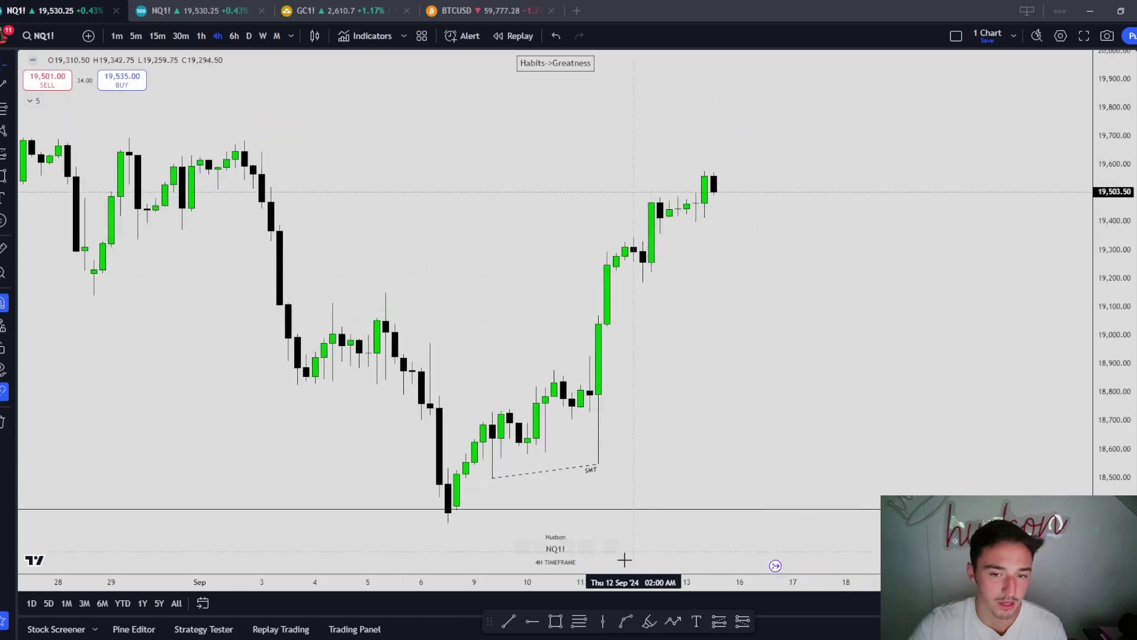
{"action": "left_click", "coordinate": [598, 314]}
{"action": "left_click", "coordinate": [616, 271]}
{"action": "mouse_move", "coordinate": [616, 293]}
{"action": "left_mouse_down"}
{"action": "mouse_move", "coordinate": [695, 293]}
{"action": "mouse_move", "coordinate": [717, 343]}
{"action": "left_mouse_up"}
{"action": "left_click", "coordinate": [719, 293]}
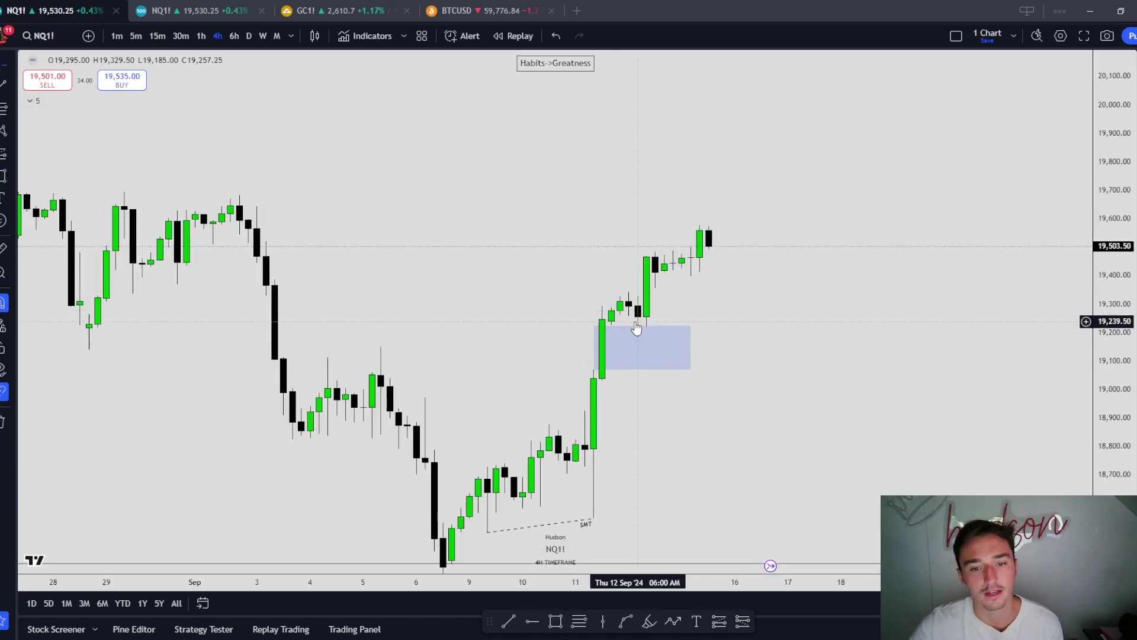
Measure the lower wick of the 11 September candle and clear the measurement.
{"action": "left_click_drag", "start_coordinate": [788, 402], "coordinate": [824, 375]}
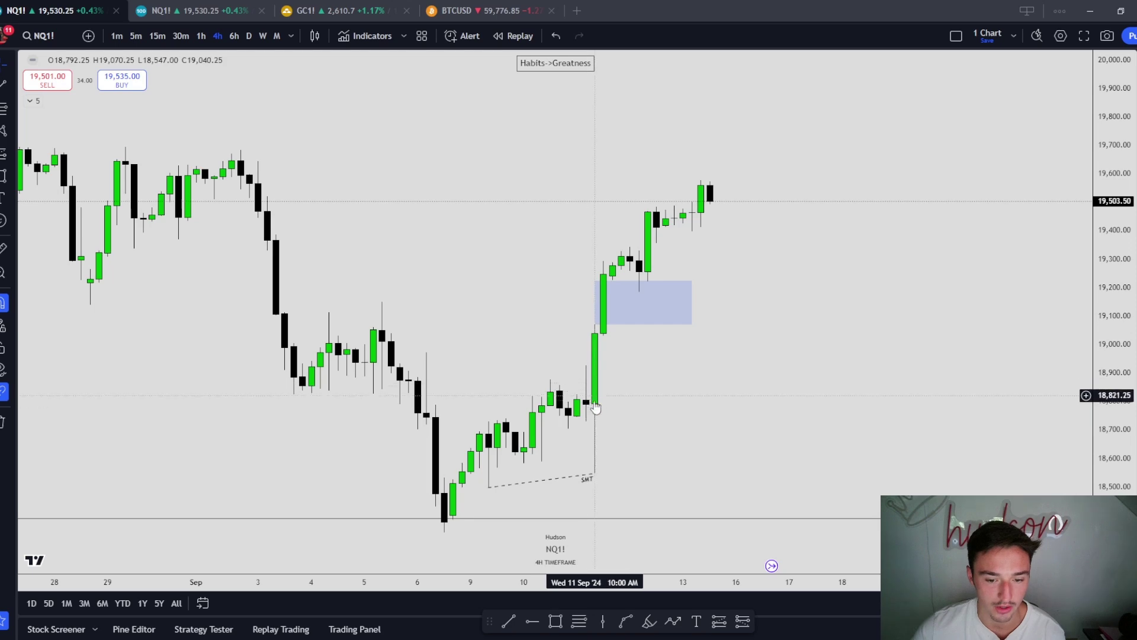
{"action": "left_click_drag", "start_coordinate": [604, 423], "coordinate": [635, 350]}
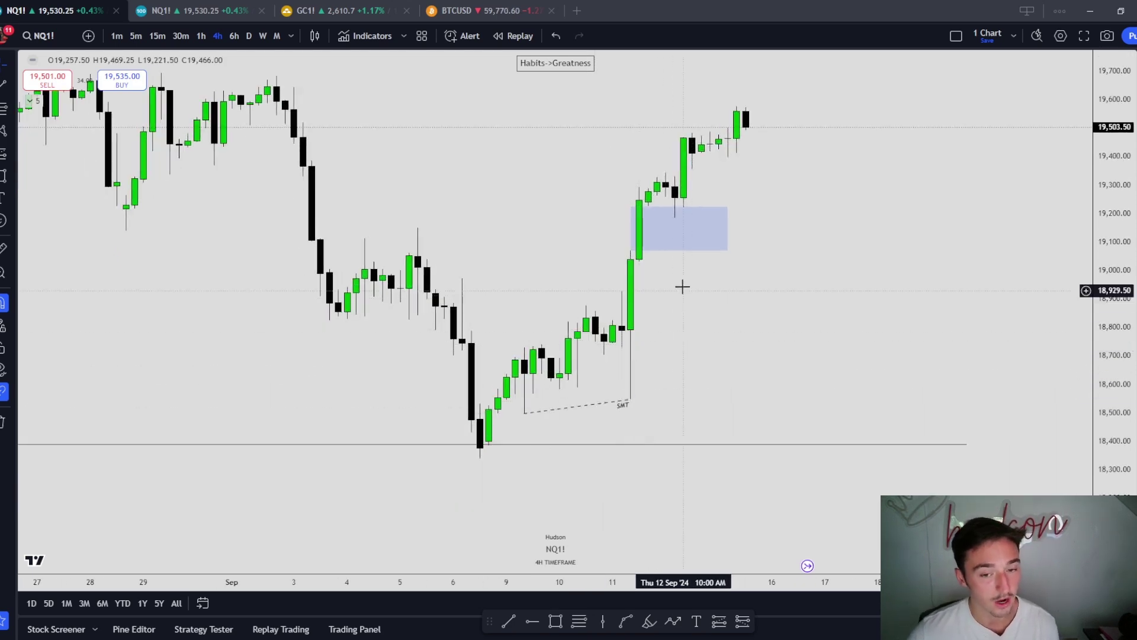
{"action": "left_click", "coordinate": [650, 329], "text": "shift"}
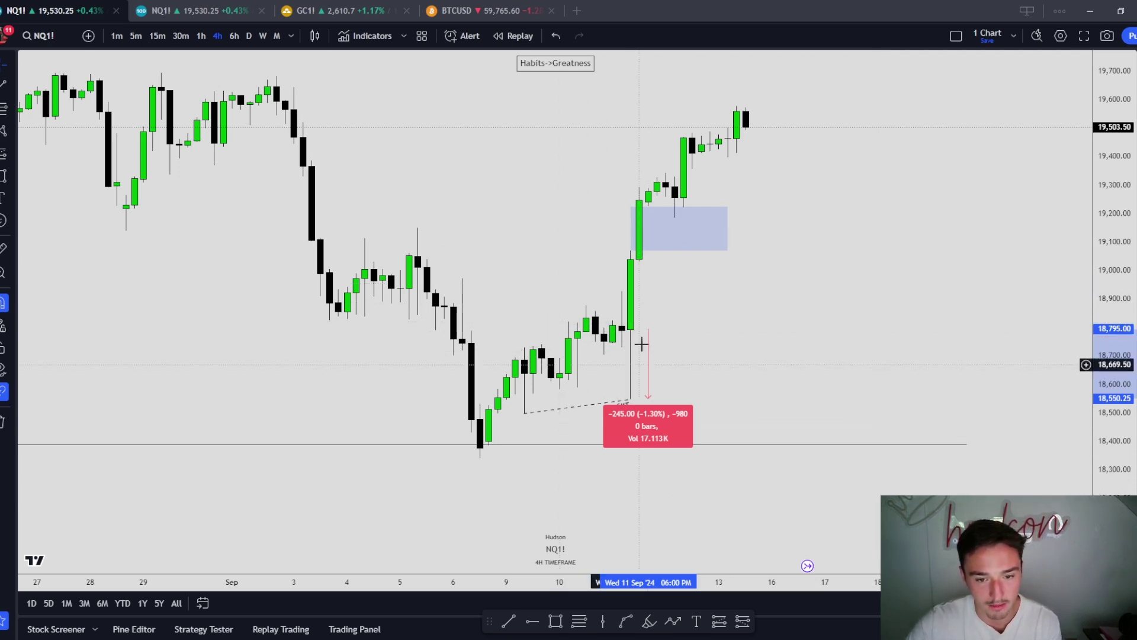
{"action": "left_click", "coordinate": [669, 274]}
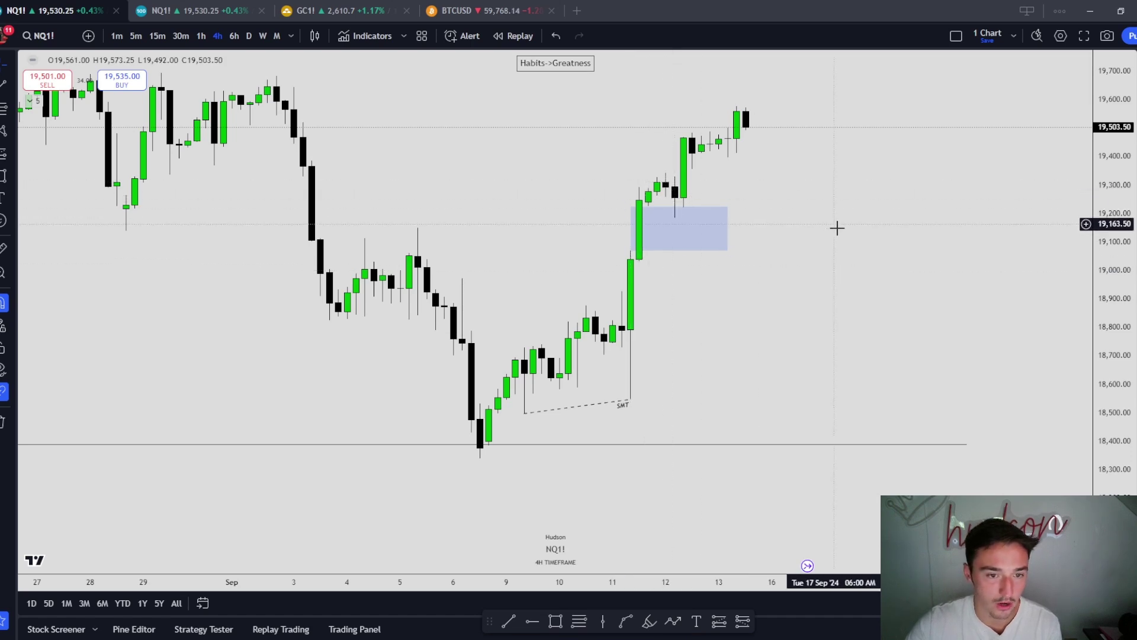
{"action": "left_click_drag", "start_coordinate": [837, 224], "coordinate": [816, 268]}
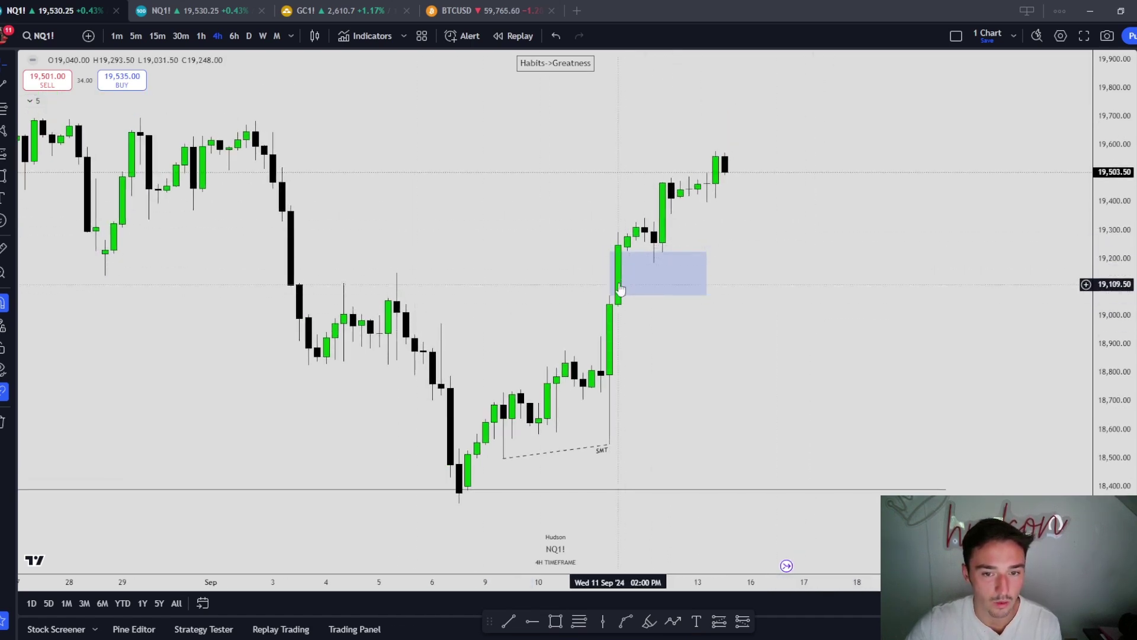
{"action": "left_click_drag", "start_coordinate": [690, 226], "coordinate": [621, 287]}
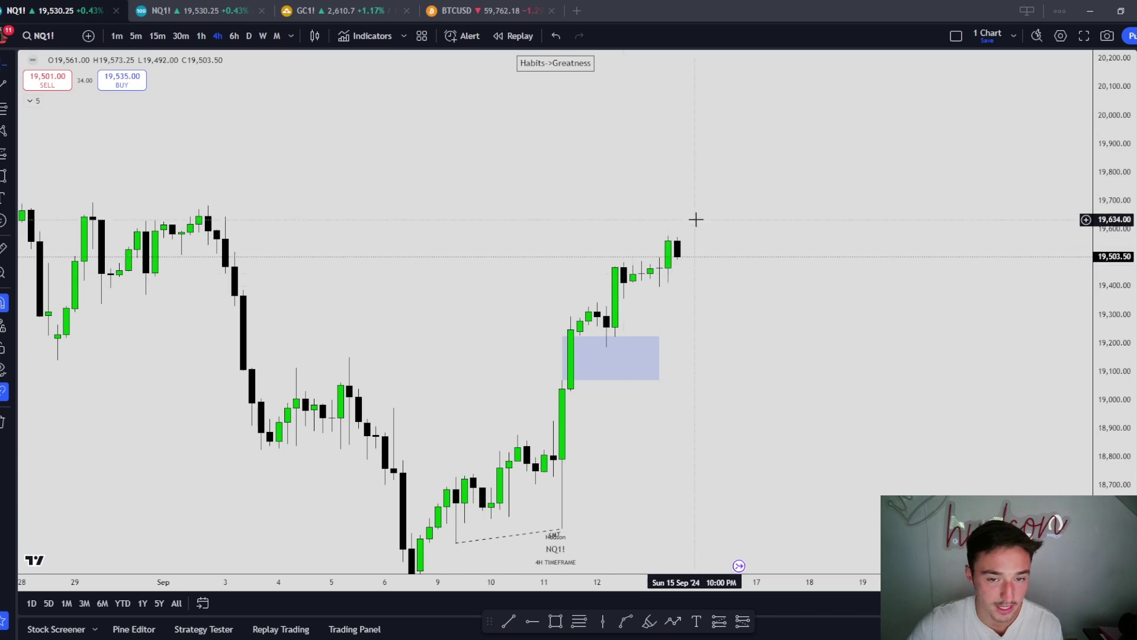
Examine the 12 to 13 September price action on the 15-minute chart and return to the 4-hour chart.
{"action": "left_click", "coordinate": [157, 36]}
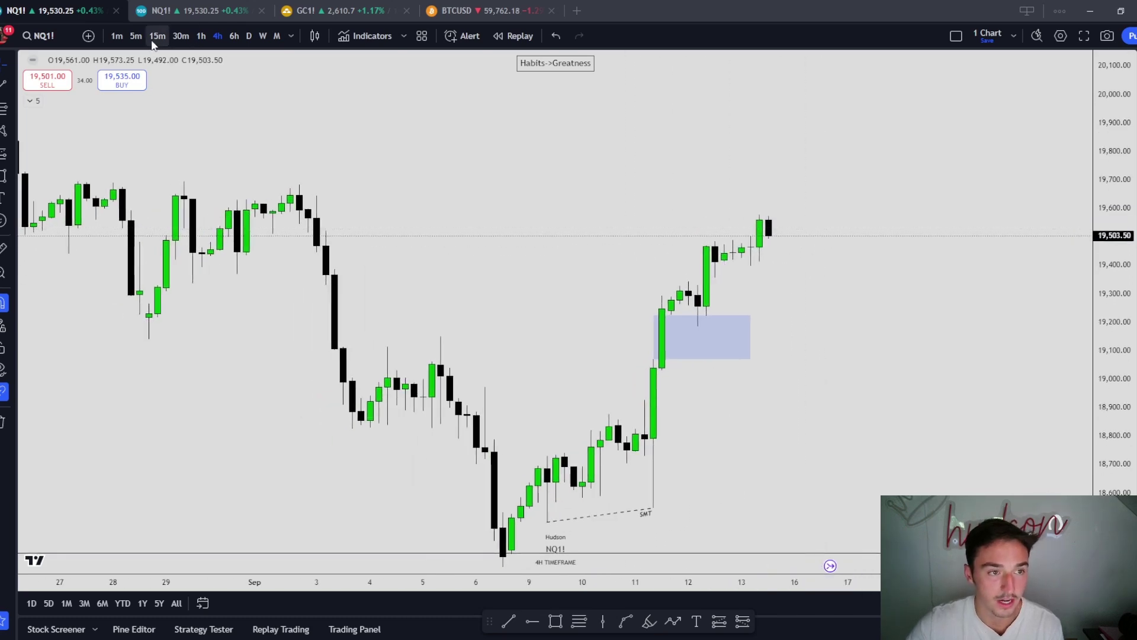
{"action": "left_click_drag", "start_coordinate": [1112, 414], "coordinate": [1101, 36]}
{"action": "left_click_drag", "start_coordinate": [722, 179], "coordinate": [616, 296]}
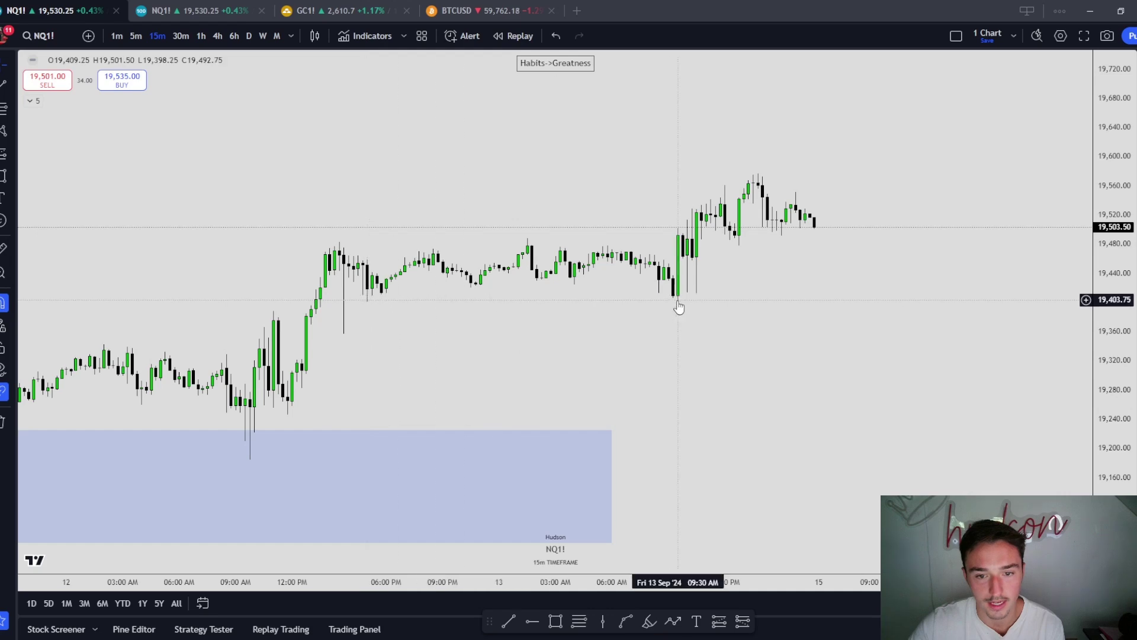
{"action": "left_click", "coordinate": [217, 36]}
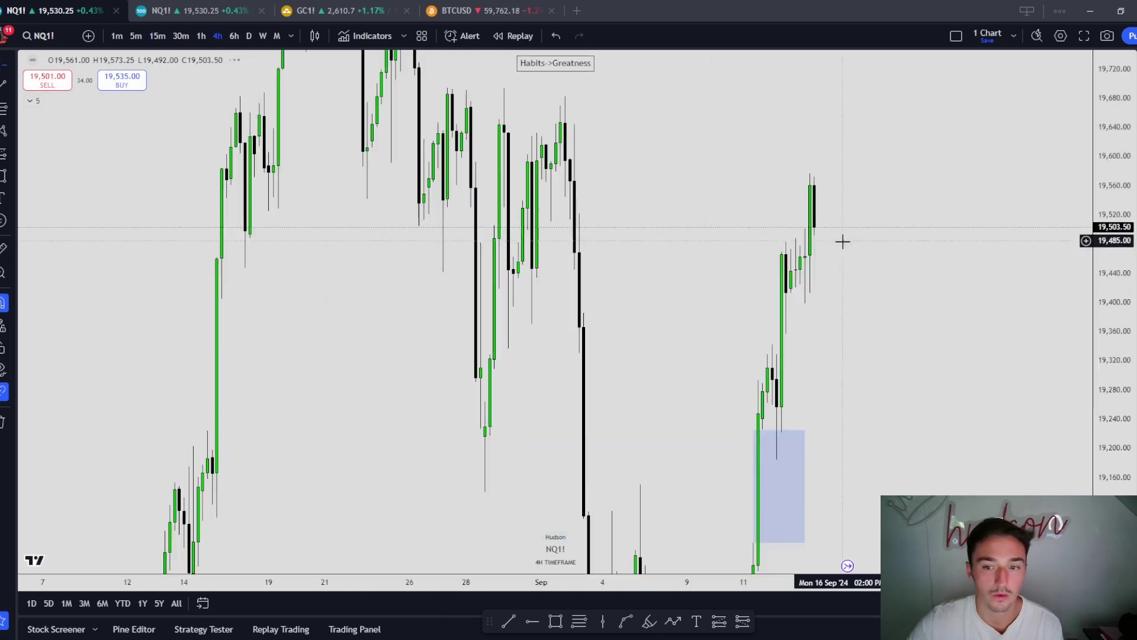
{"action": "left_click_drag", "start_coordinate": [1111, 202], "coordinate": [1130, 284]}
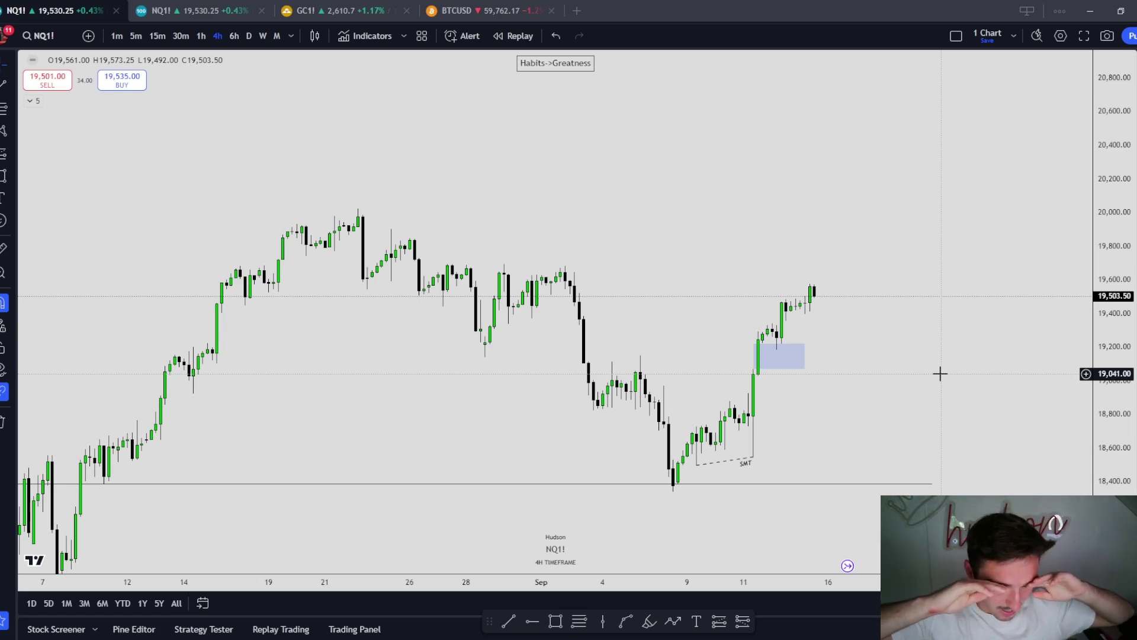
{"action": "right_click", "coordinate": [827, 167]}
{"action": "left_click", "coordinate": [680, 271]}
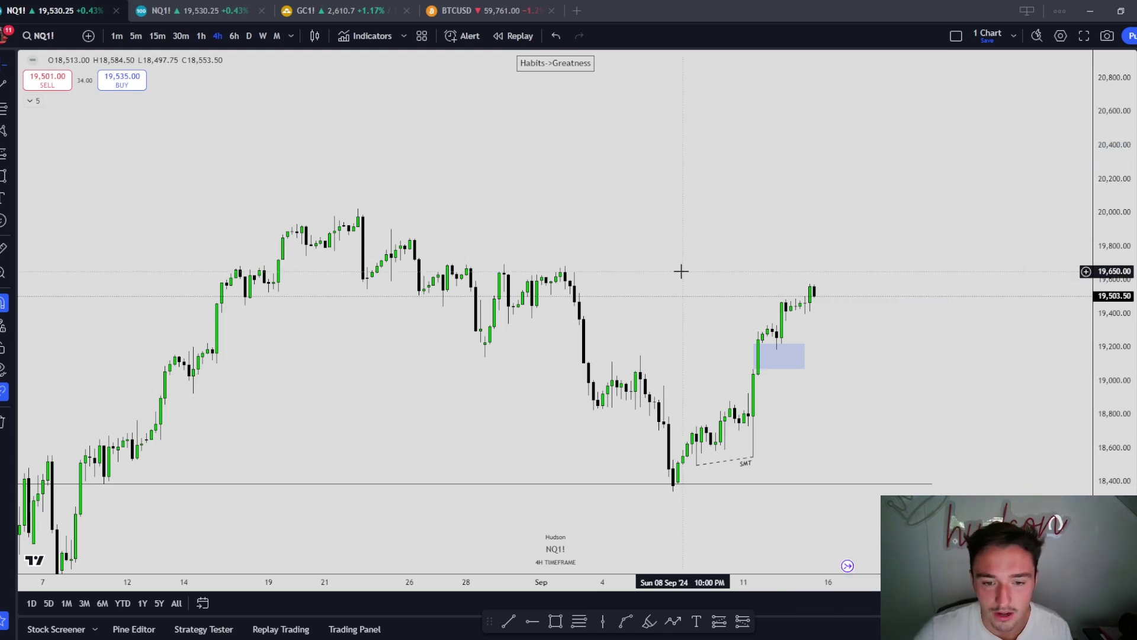
{"action": "right_click", "coordinate": [723, 228]}
{"action": "left_click", "coordinate": [758, 243]}
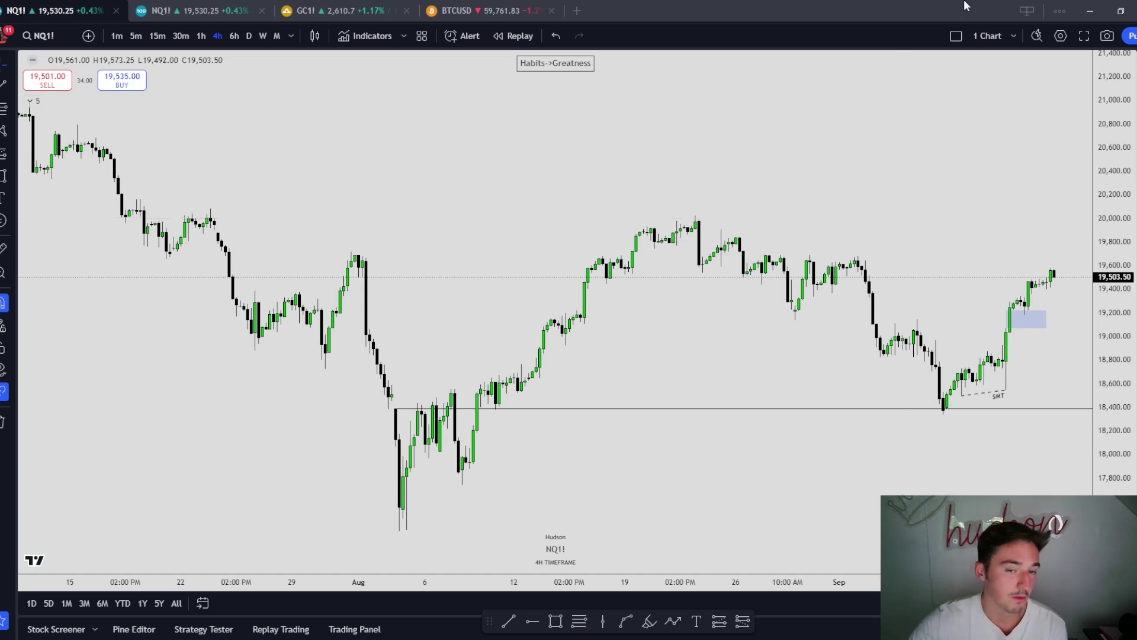
{"action": "left_click_drag", "start_coordinate": [880, 258], "coordinate": [819, 233]}
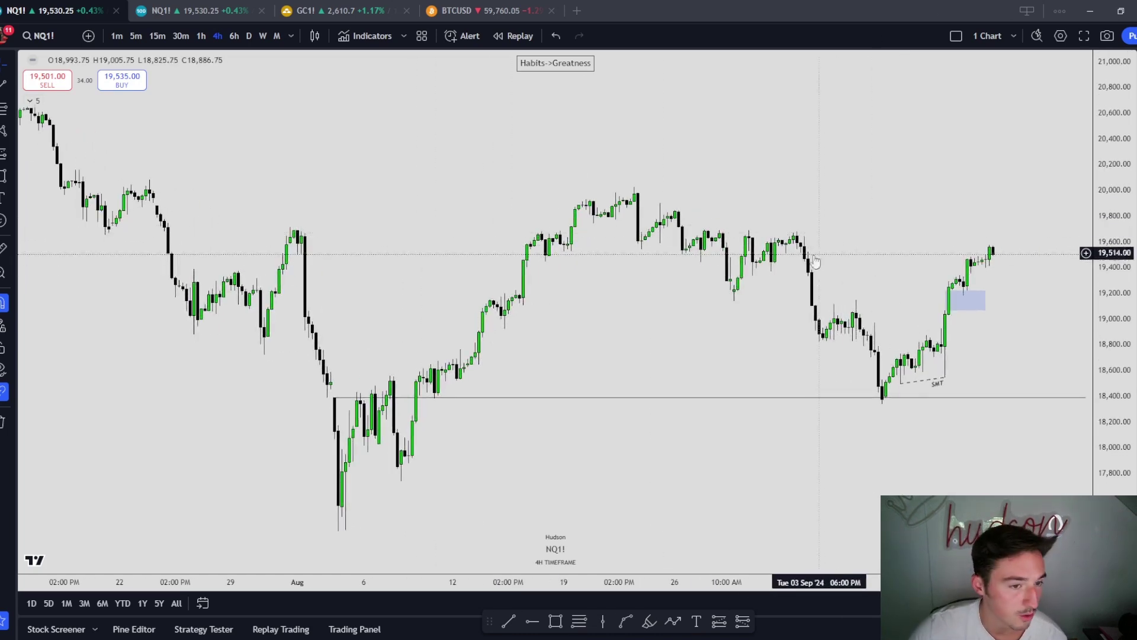